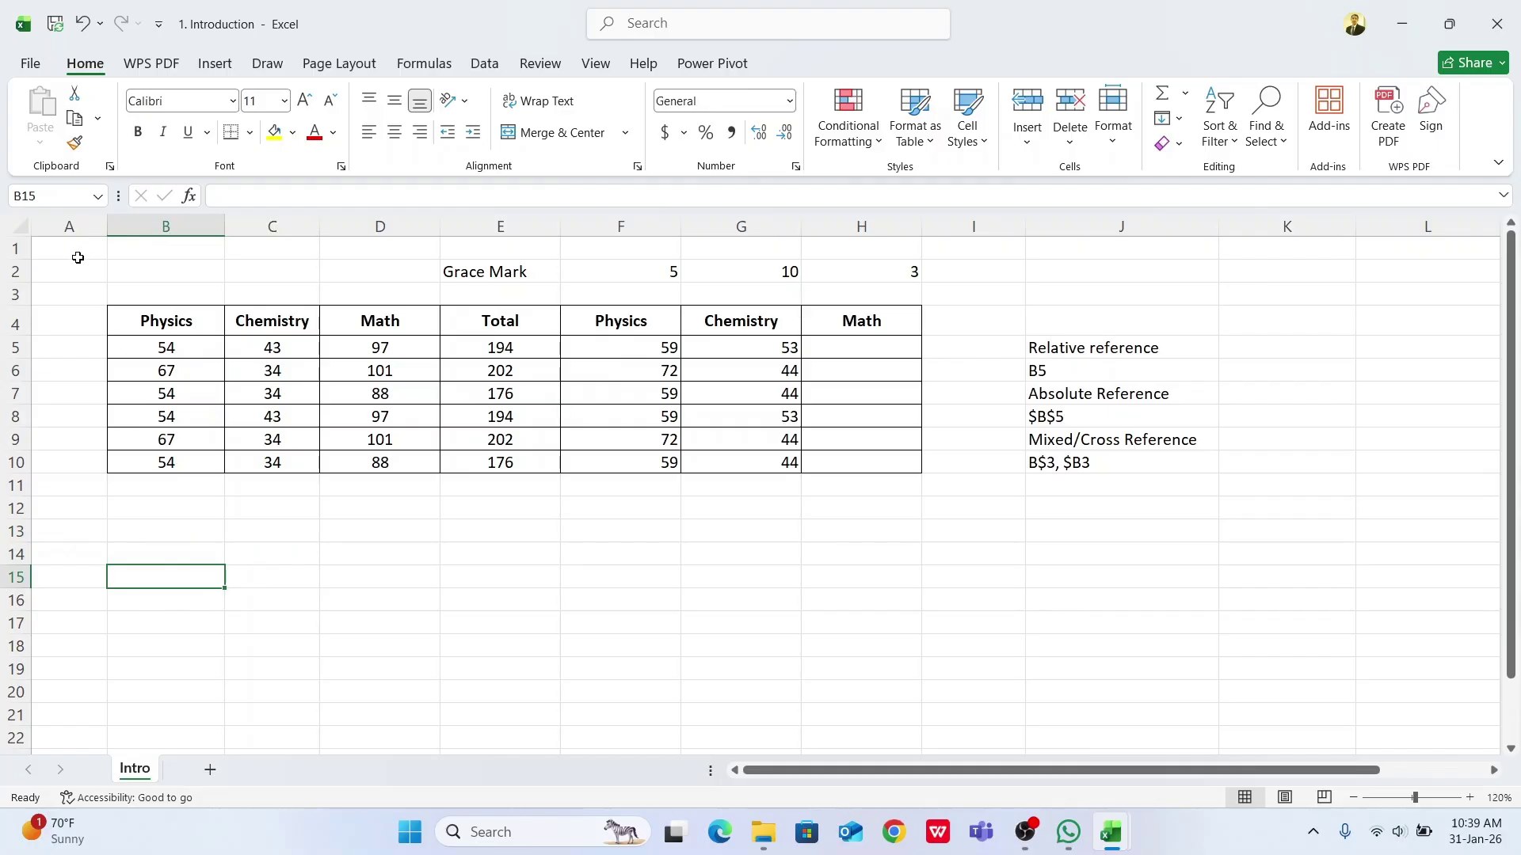
Select empty cells across the sheet and examine how each address combines its column letter and row number
click(74, 252)
click(1188, 272)
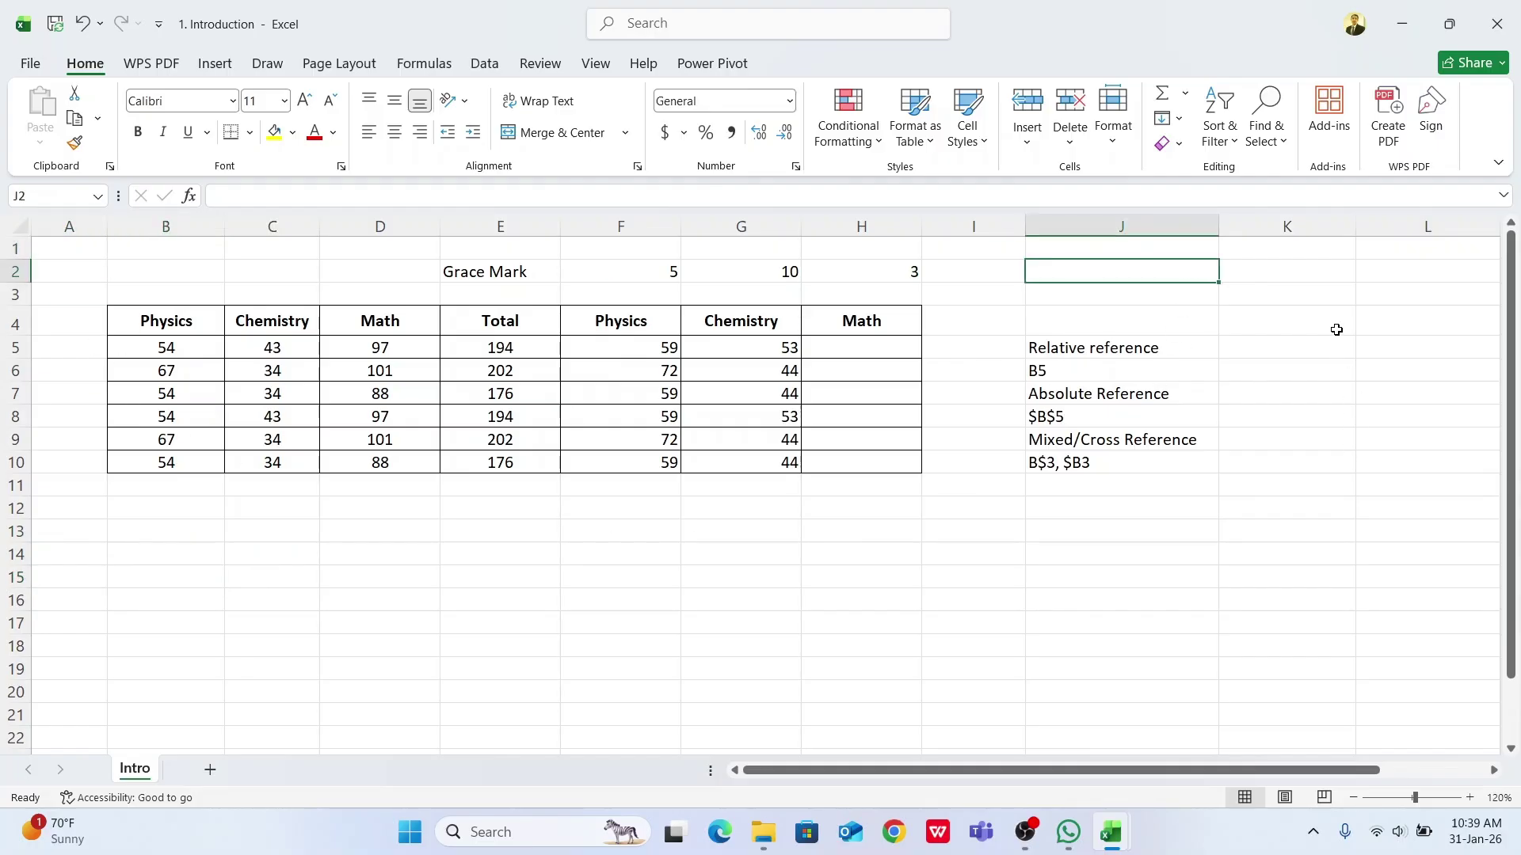
click(230, 539)
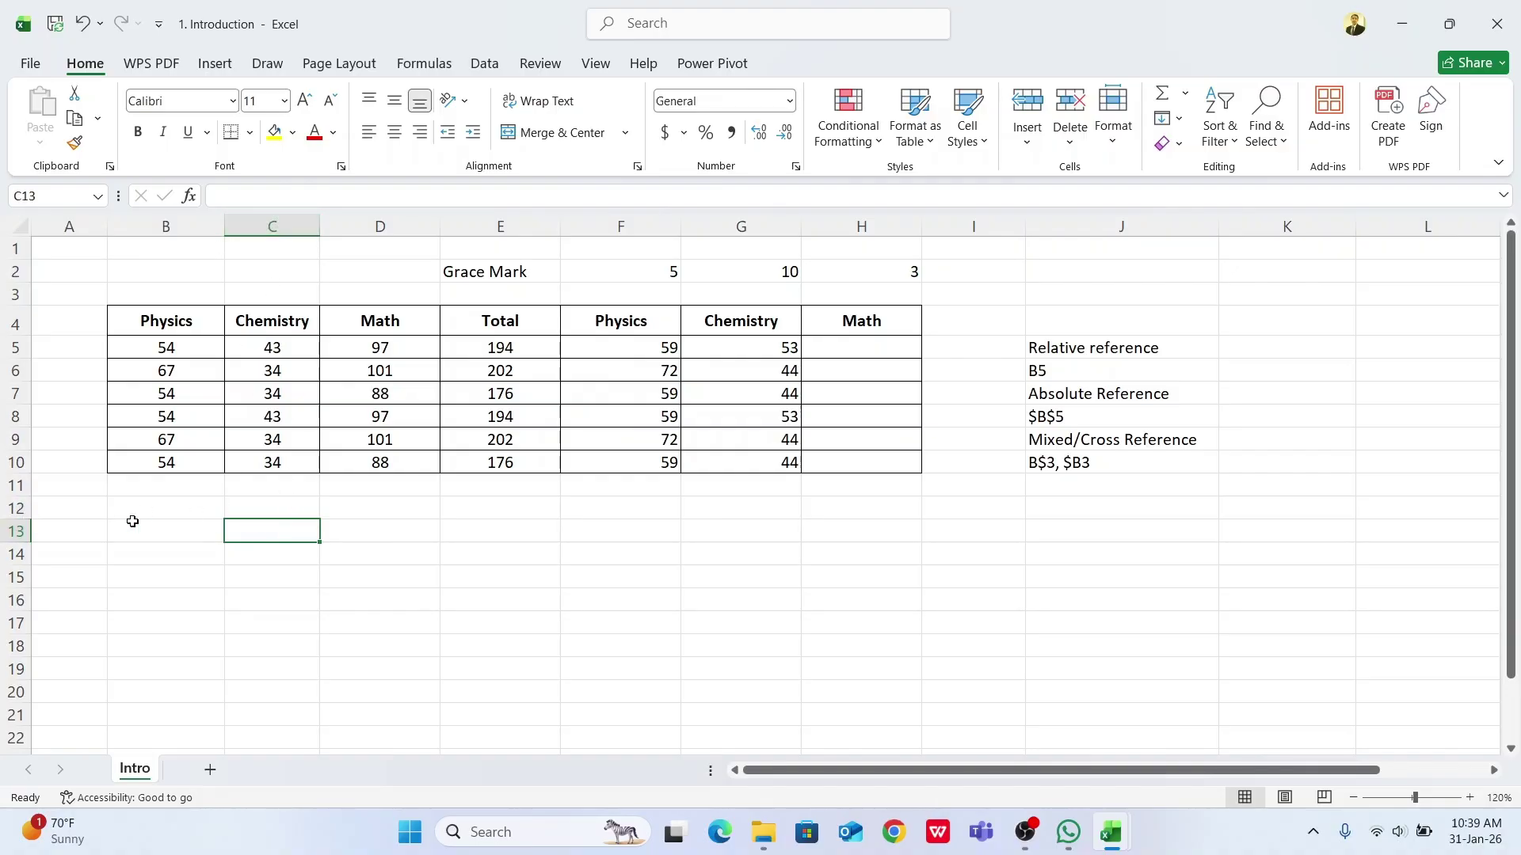
click(624, 598)
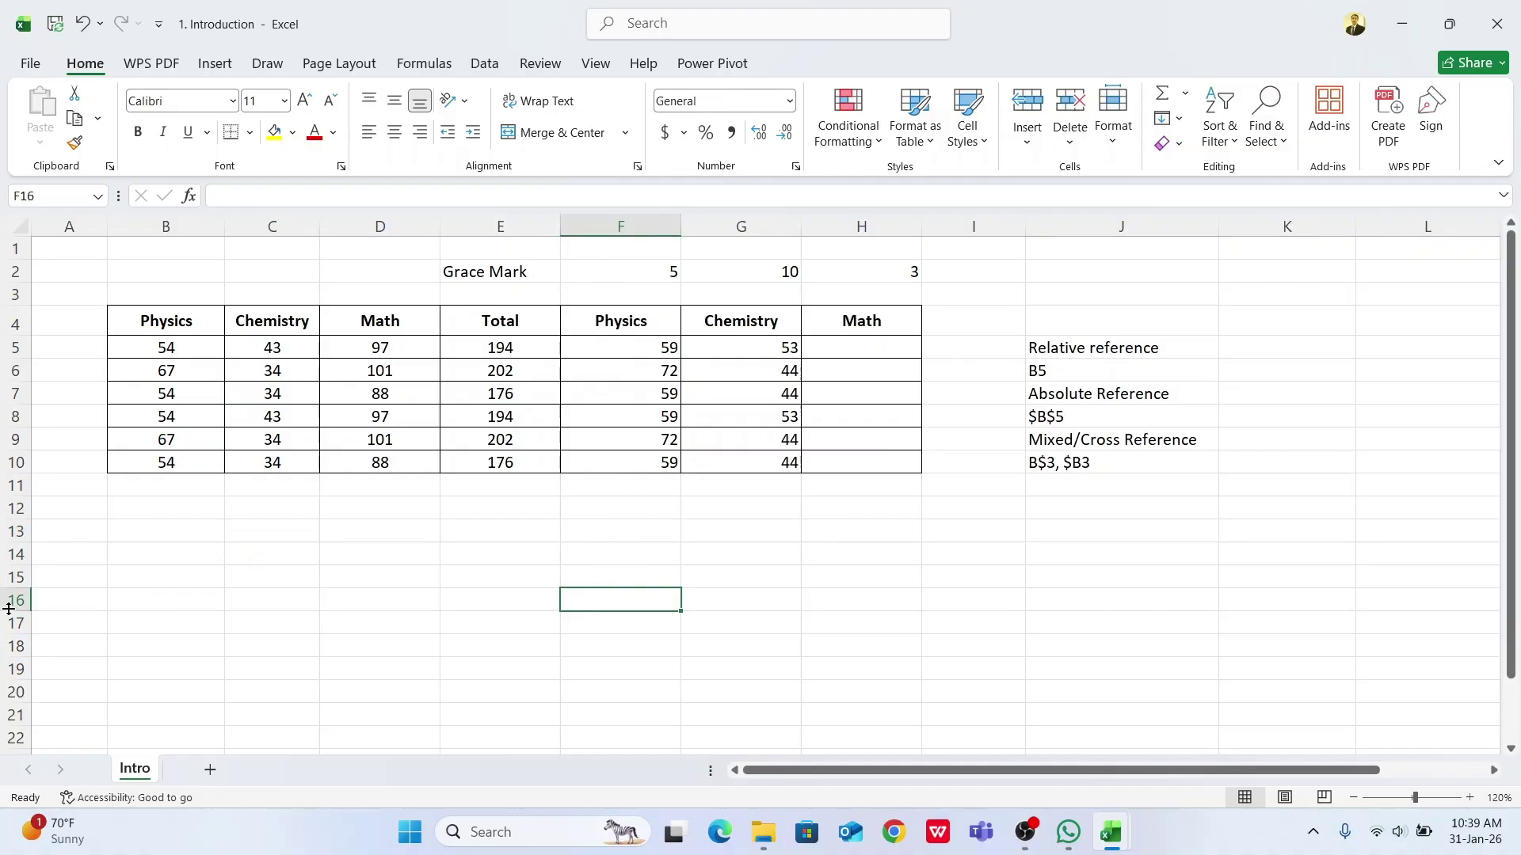
click(126, 529)
click(138, 270)
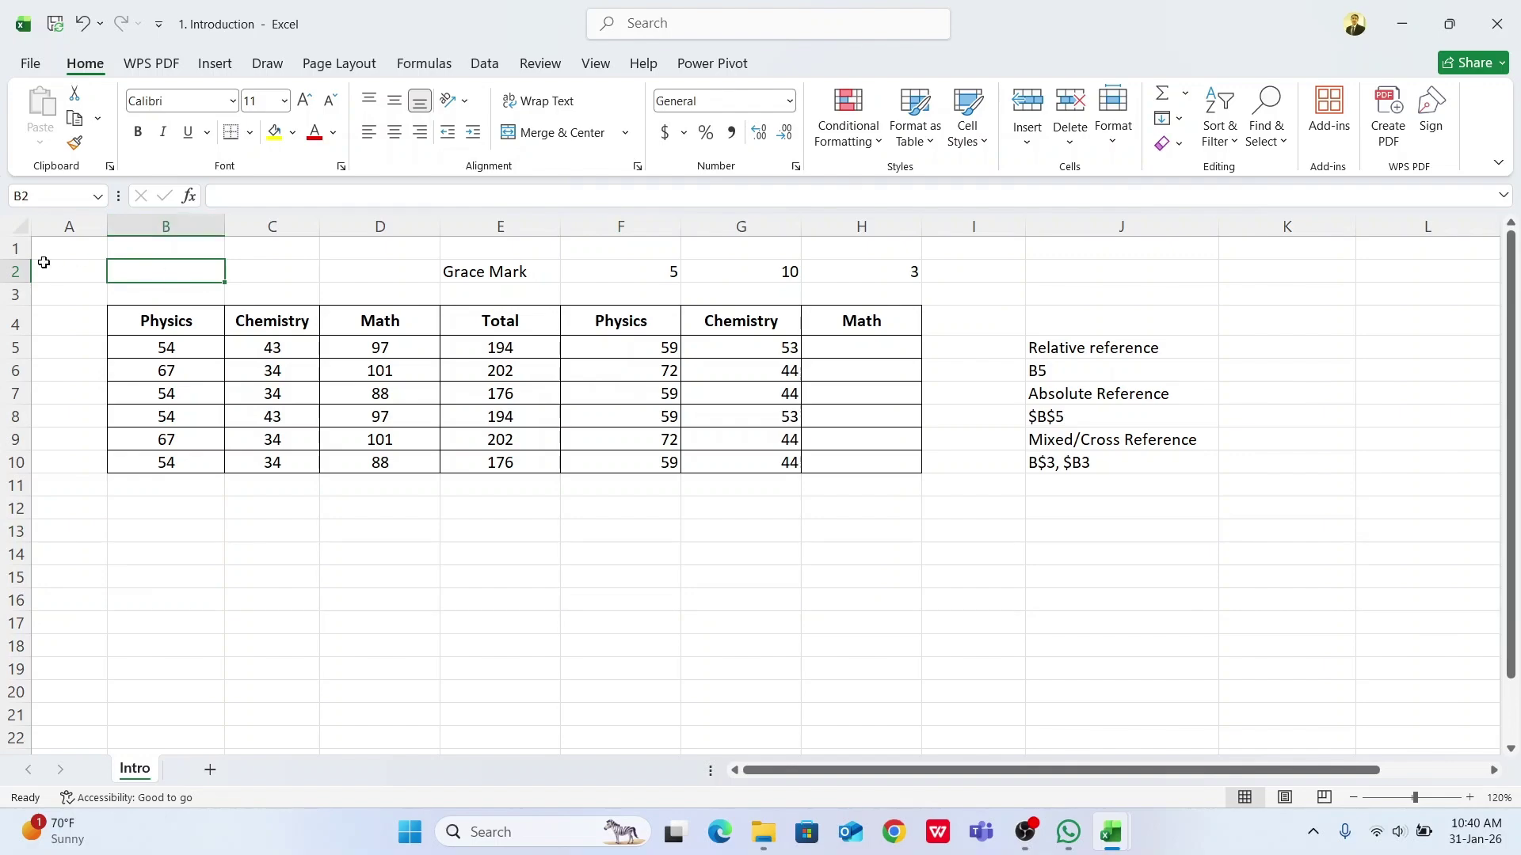
click(416, 582)
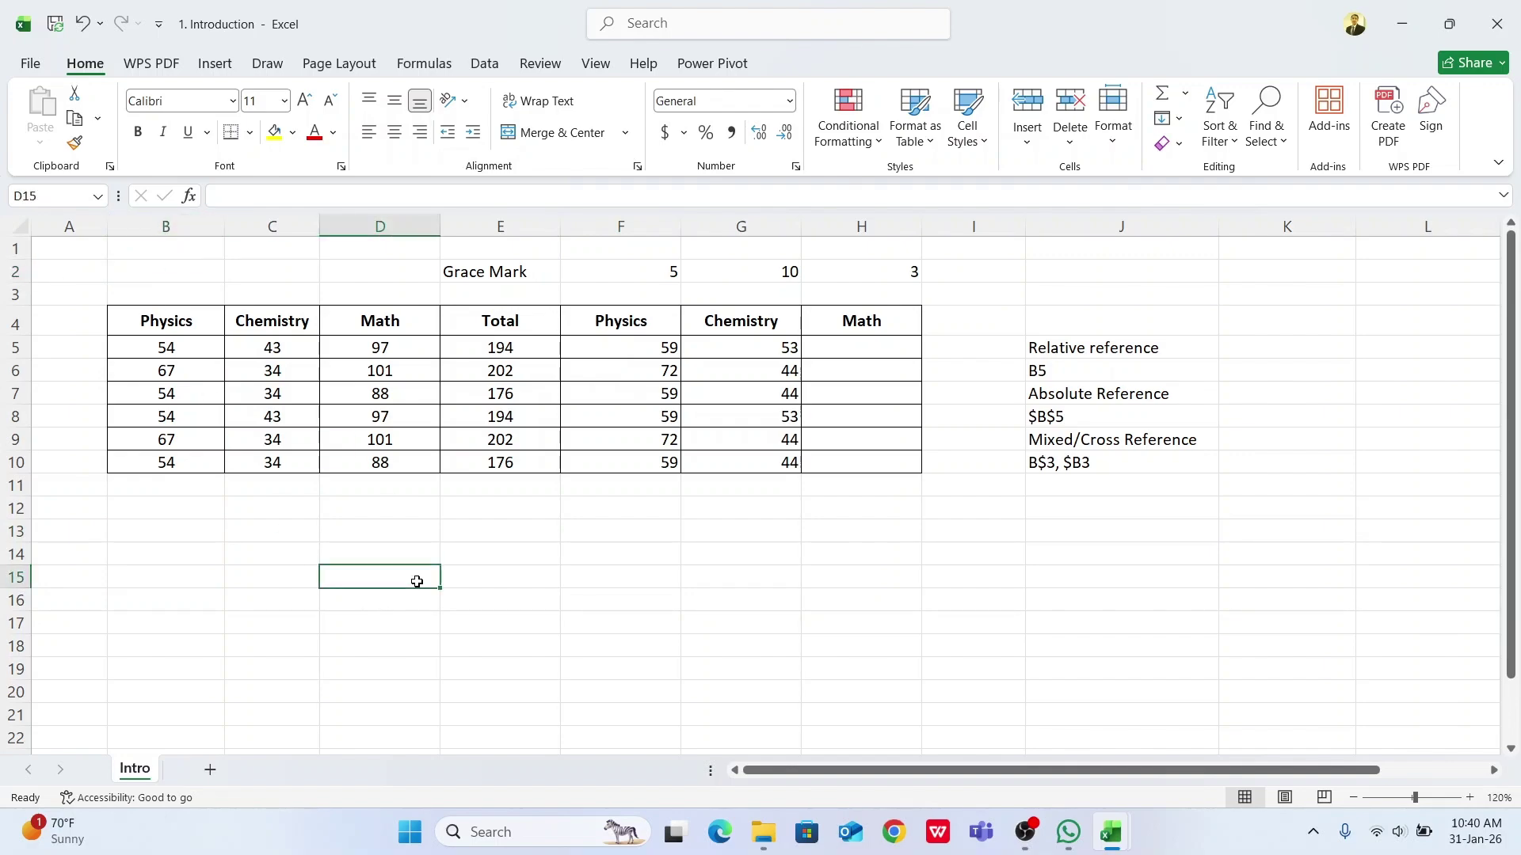
click(721, 545)
click(1057, 267)
click(1320, 270)
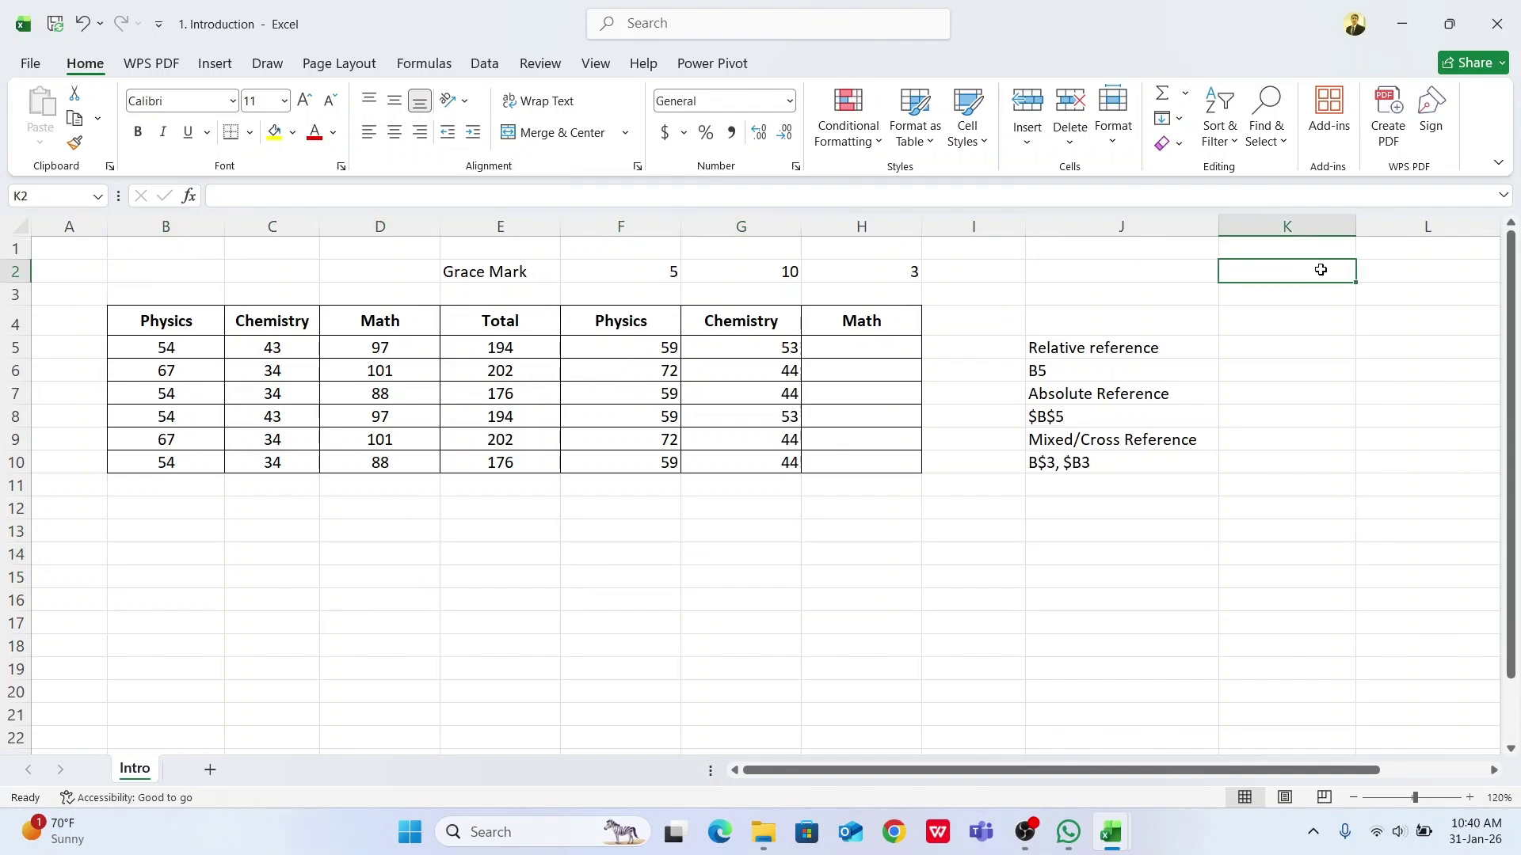
click(1155, 534)
click(1157, 554)
click(900, 625)
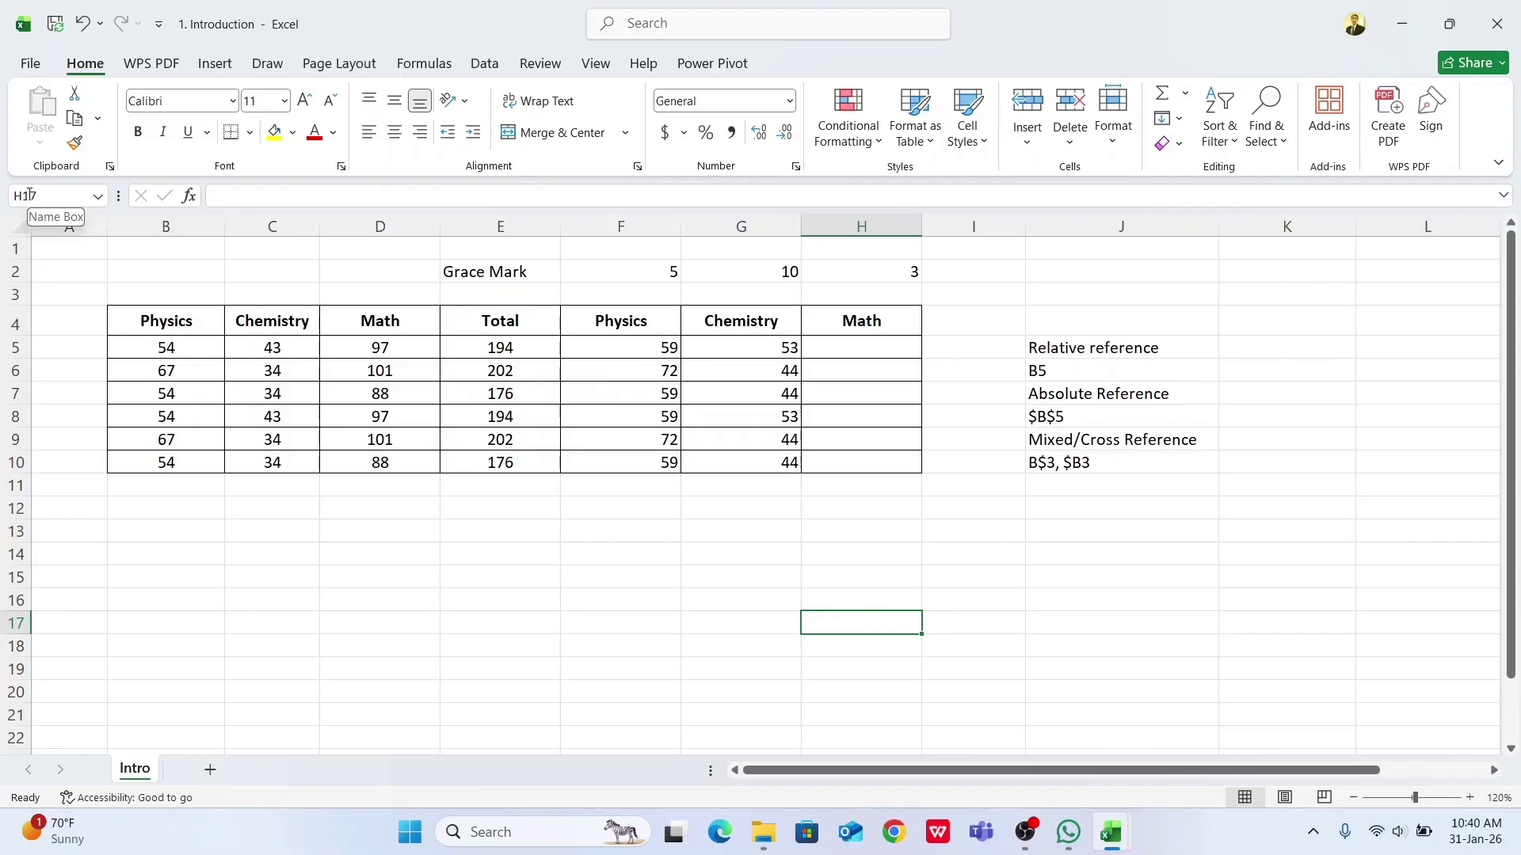
click(343, 581)
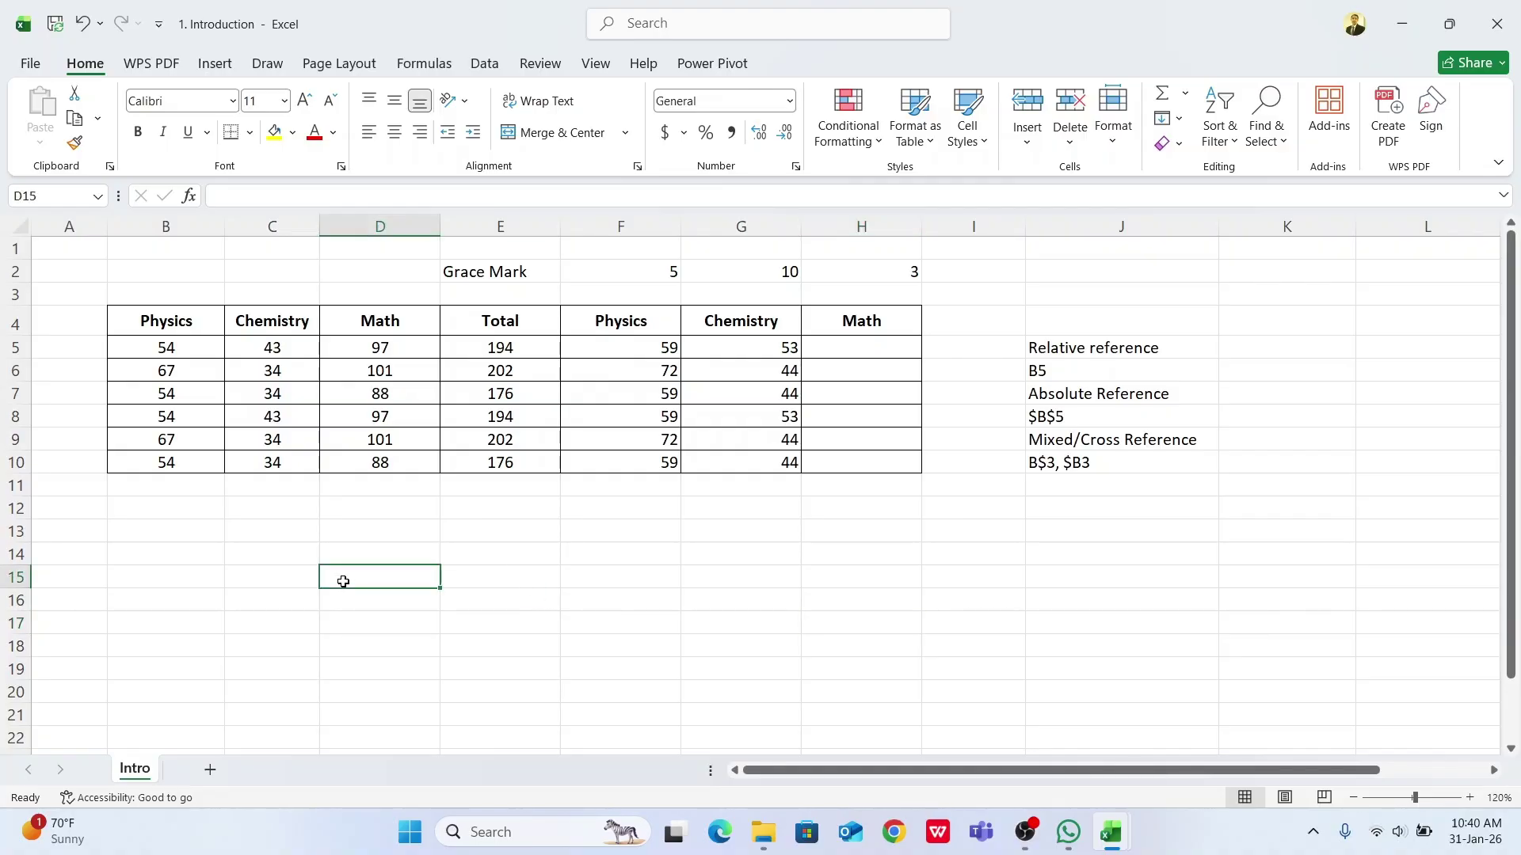
Clear the contents of the Total, Physics, Chemistry and Math result cells in E5:H10
drag(514, 345, 843, 457)
key(Delete)
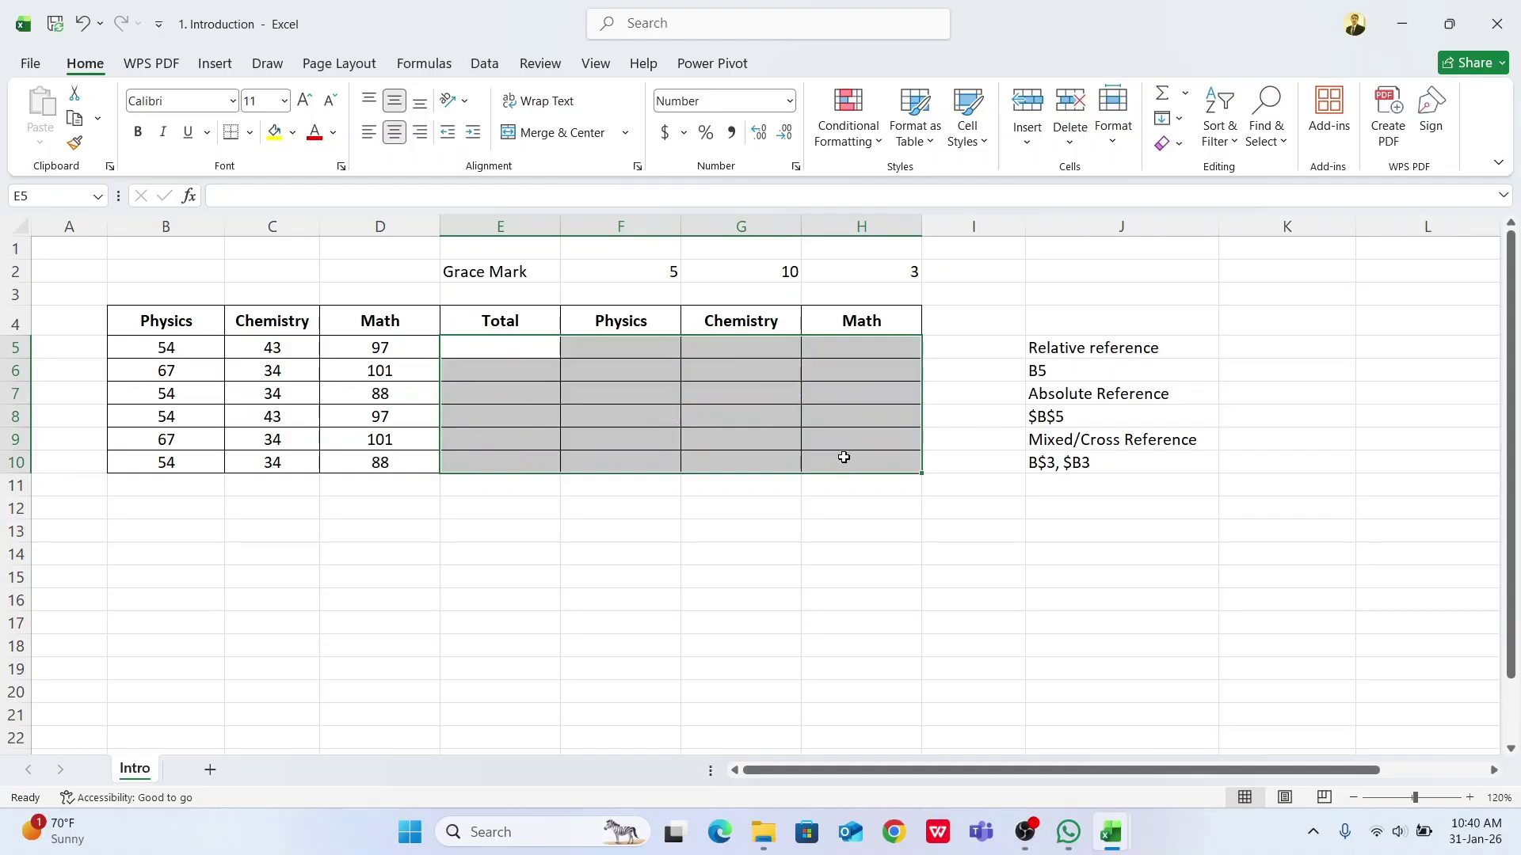
click(520, 345)
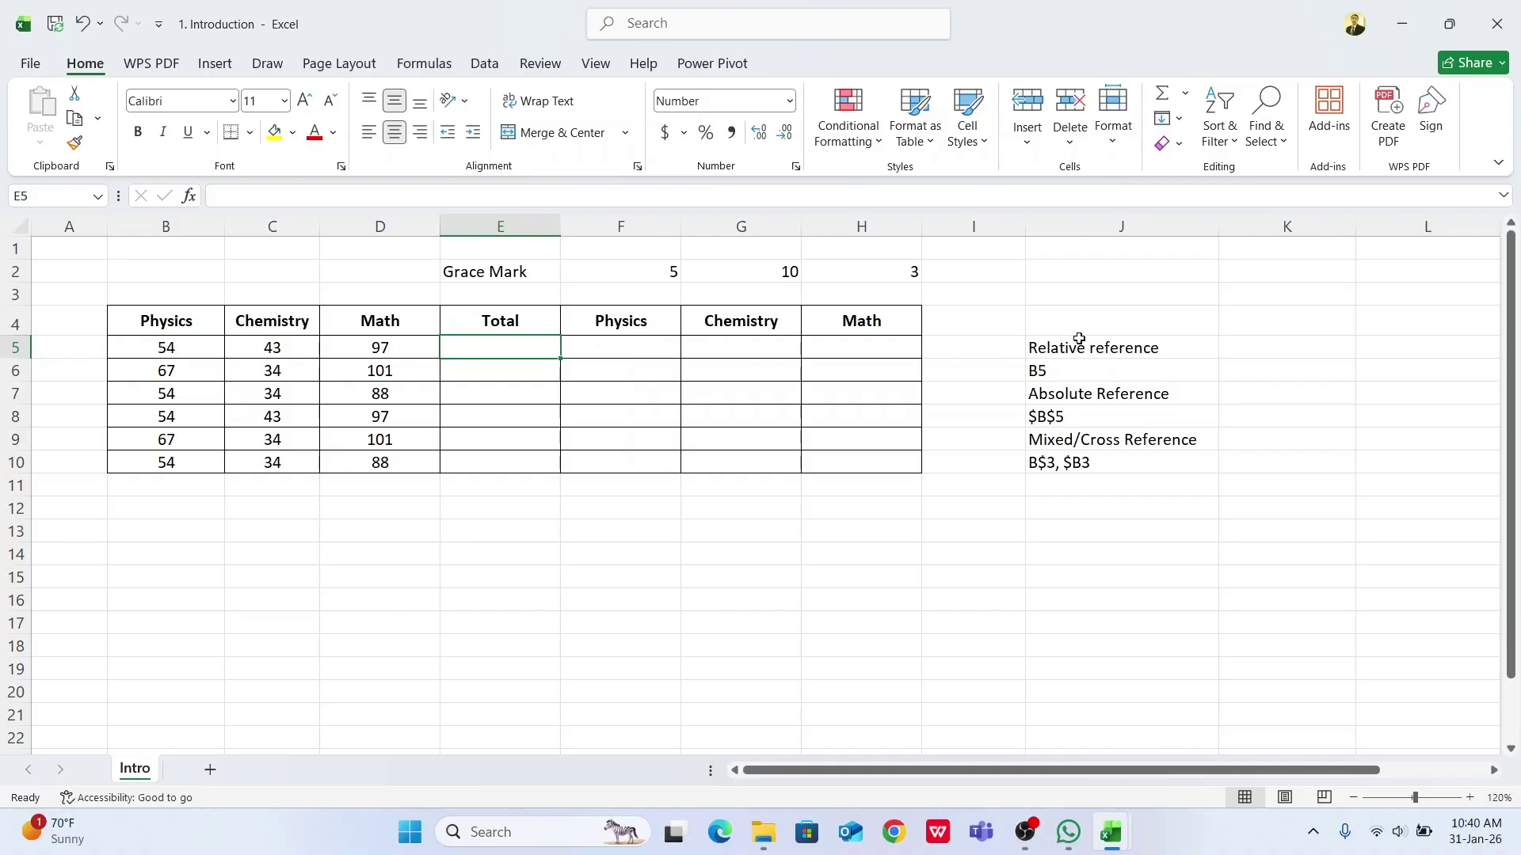
click(366, 579)
click(255, 265)
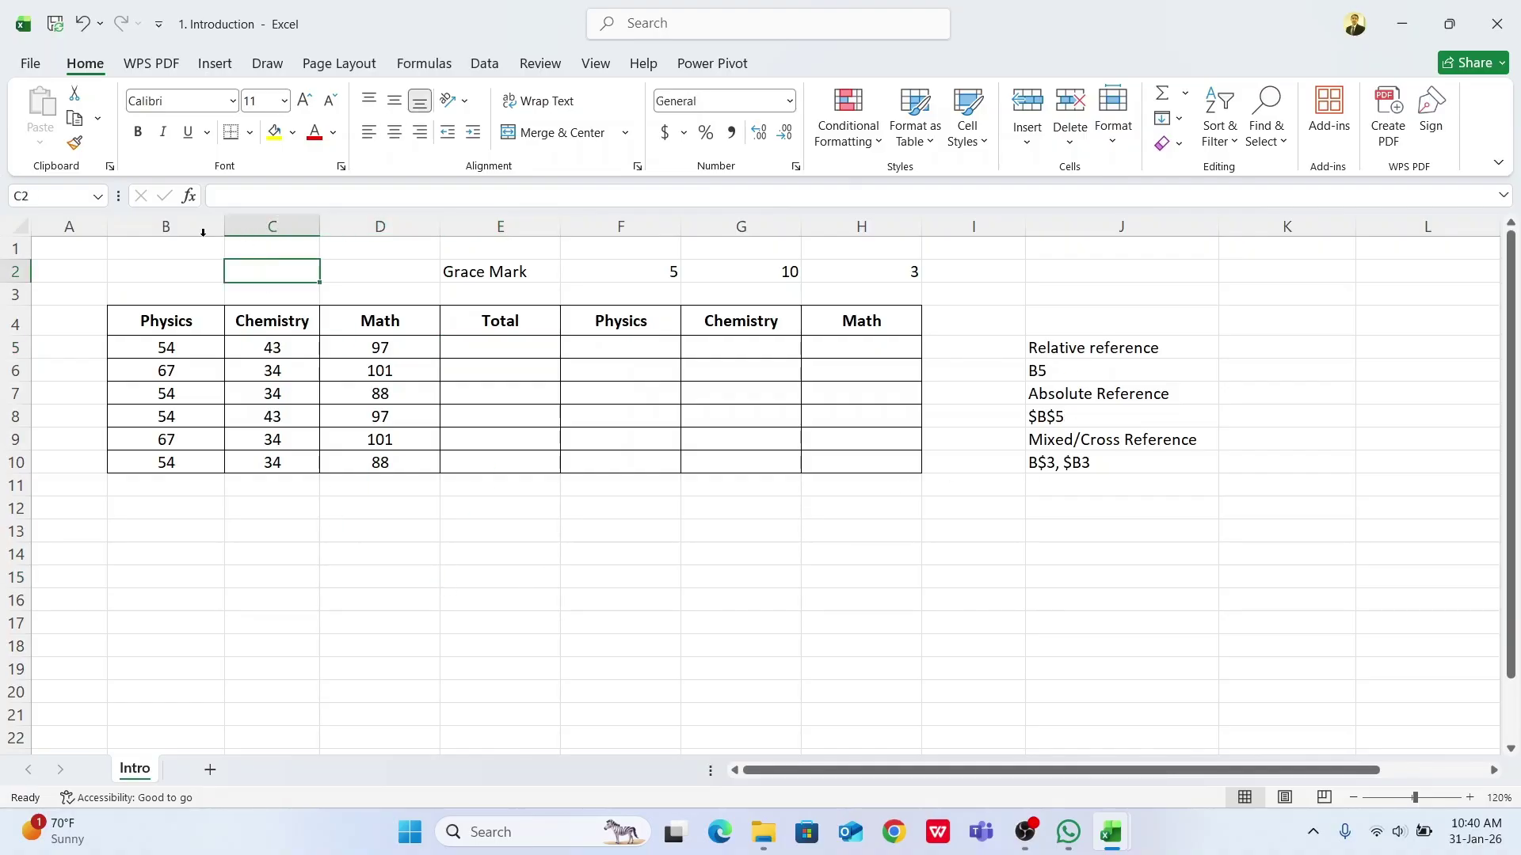
click(161, 272)
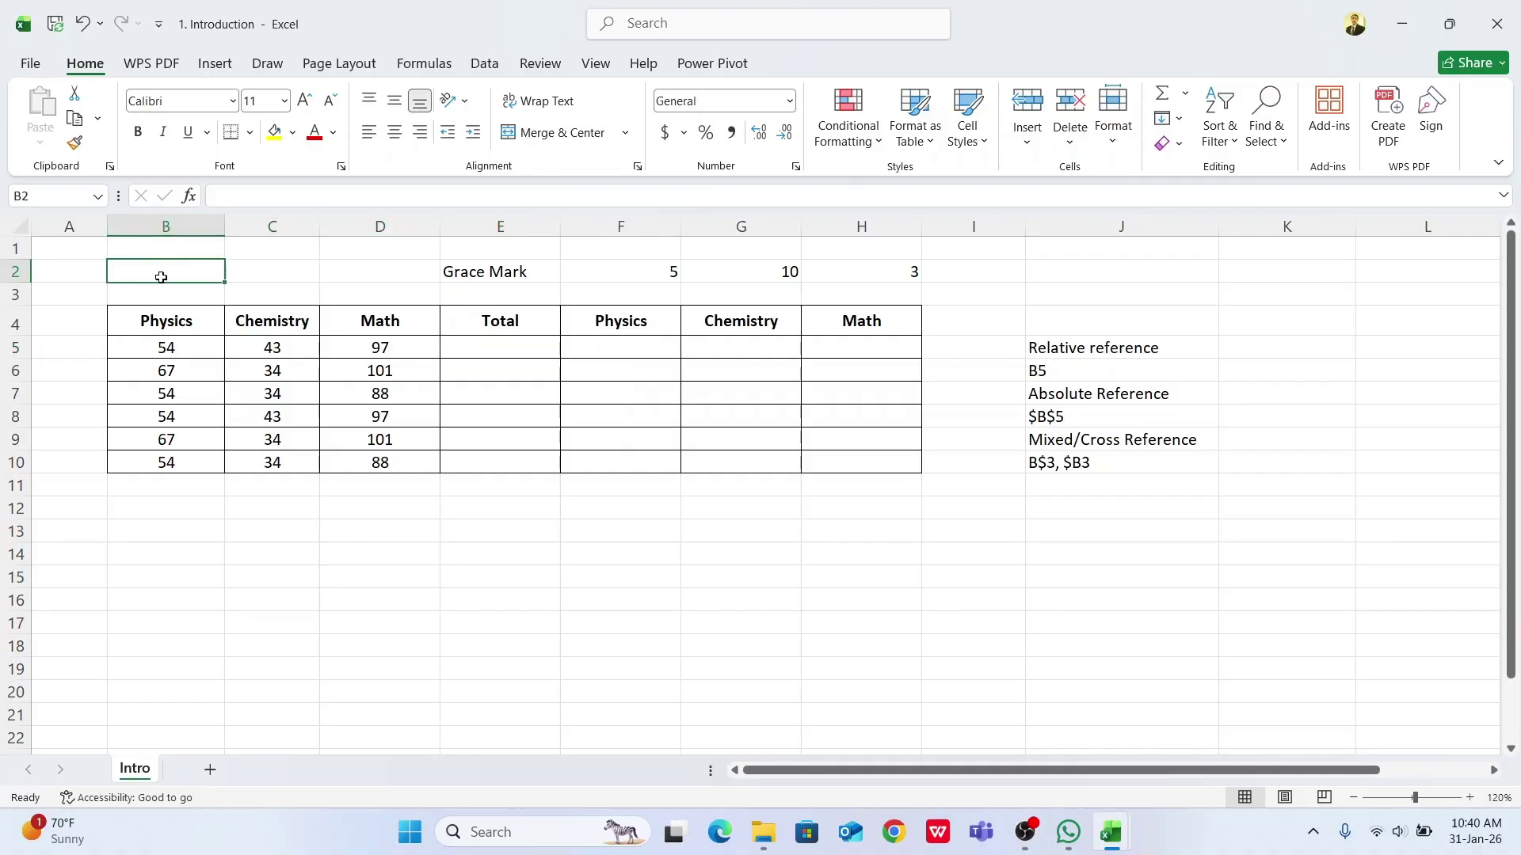
click(233, 576)
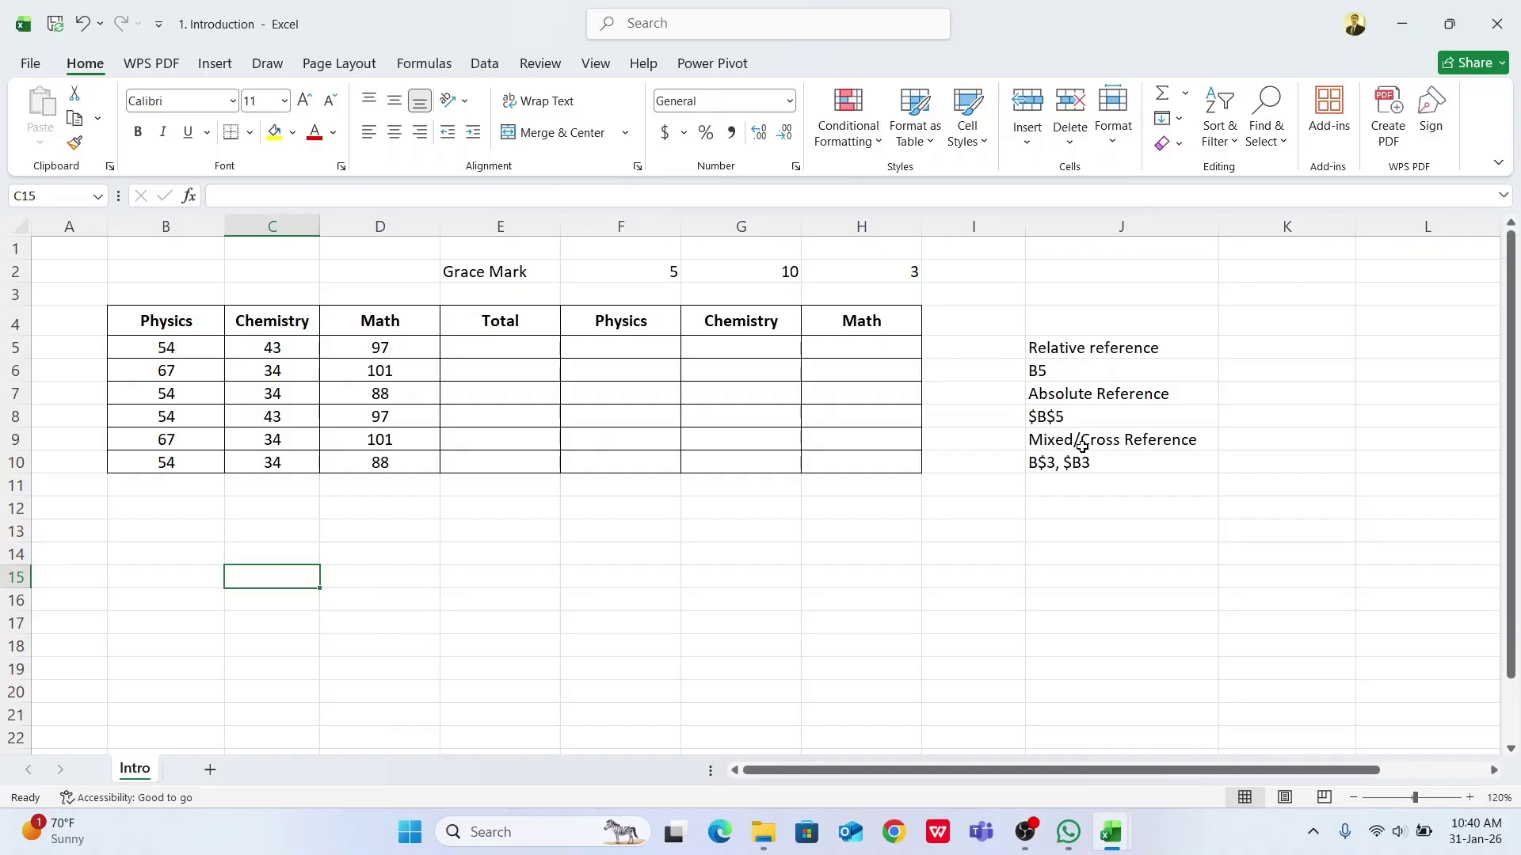
click(499, 574)
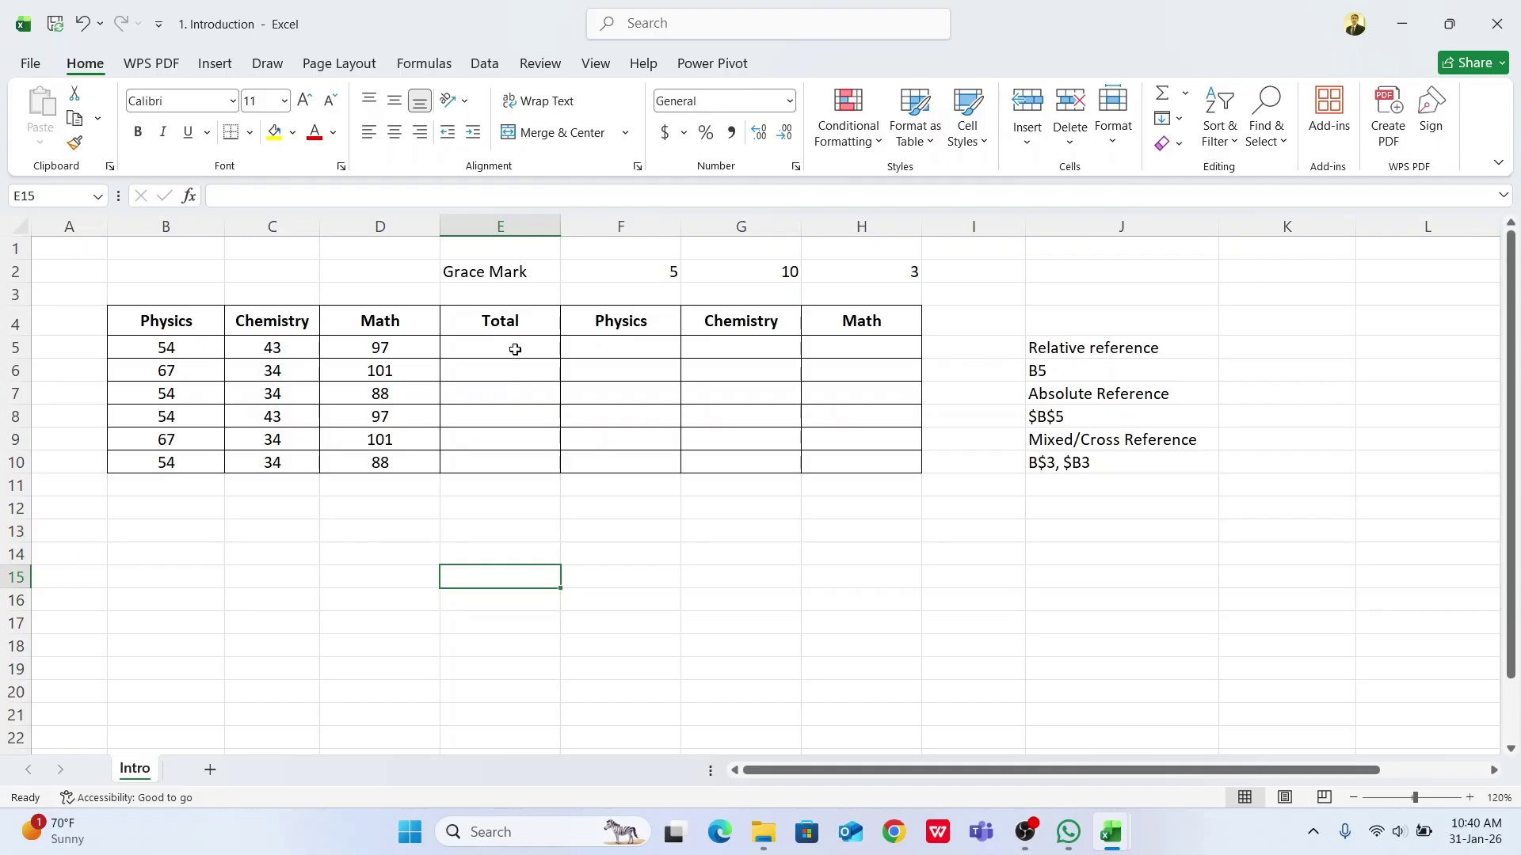
Examine the Physics, Chemistry and Math marks in B4:D10, especially the first row's marks and its Total cell
click(168, 354)
click(162, 322)
click(317, 323)
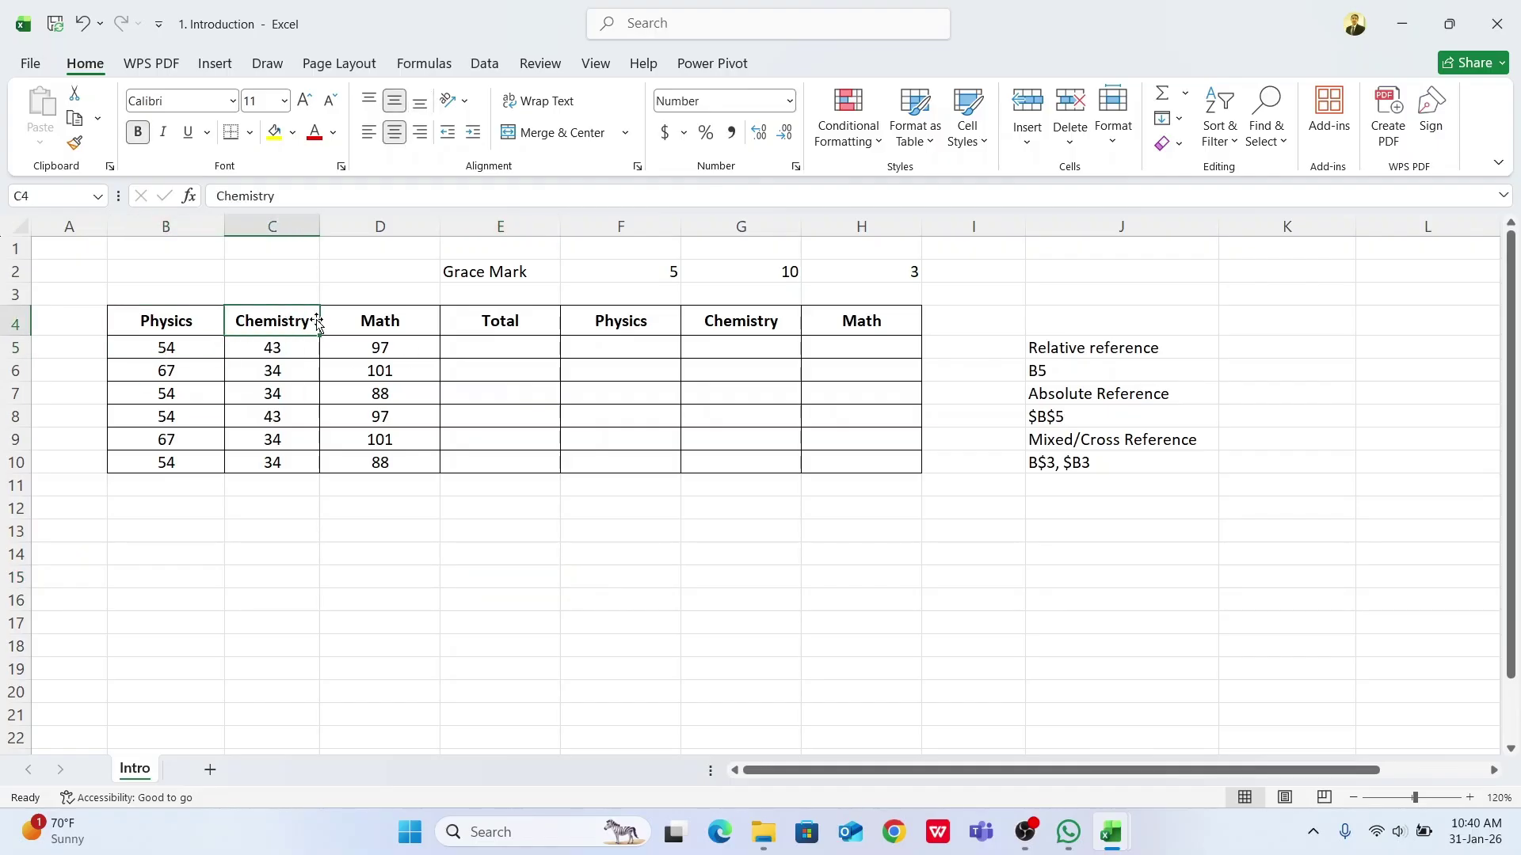
click(384, 316)
drag(197, 319, 379, 462)
click(147, 347)
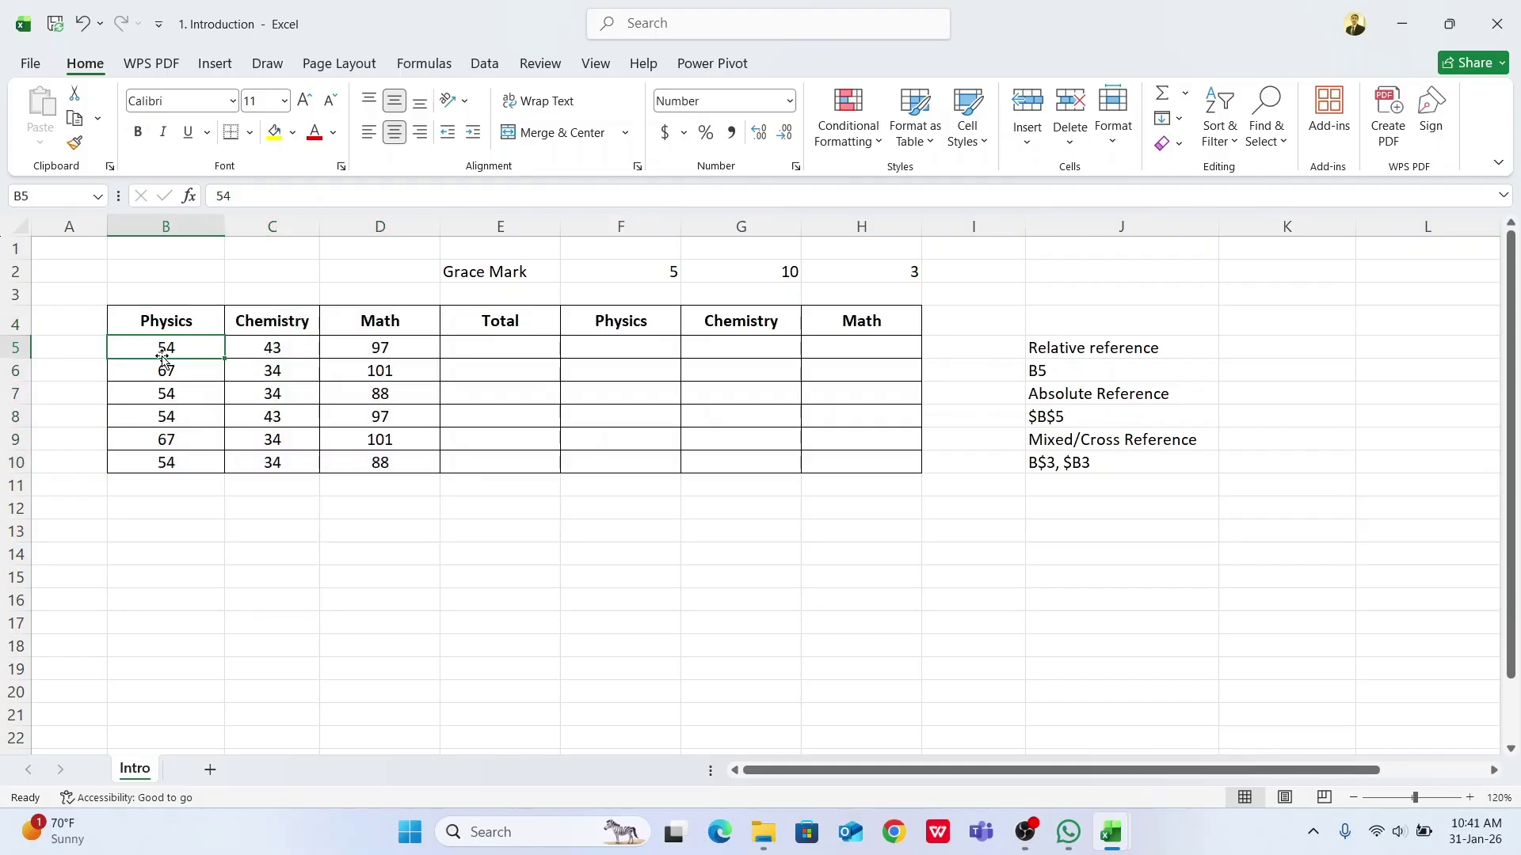
click(526, 350)
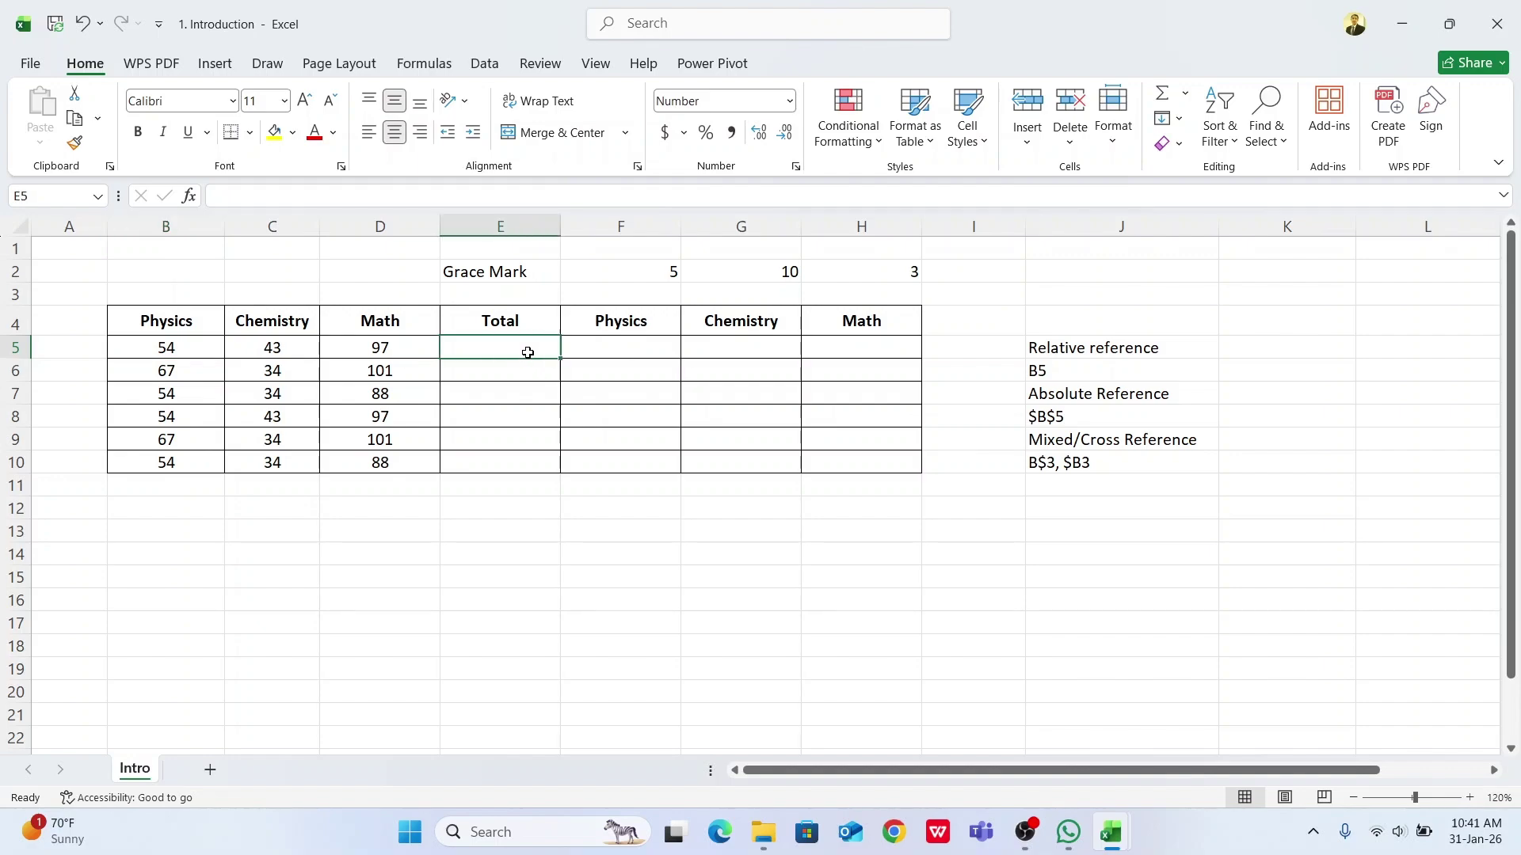
drag(176, 342, 391, 351)
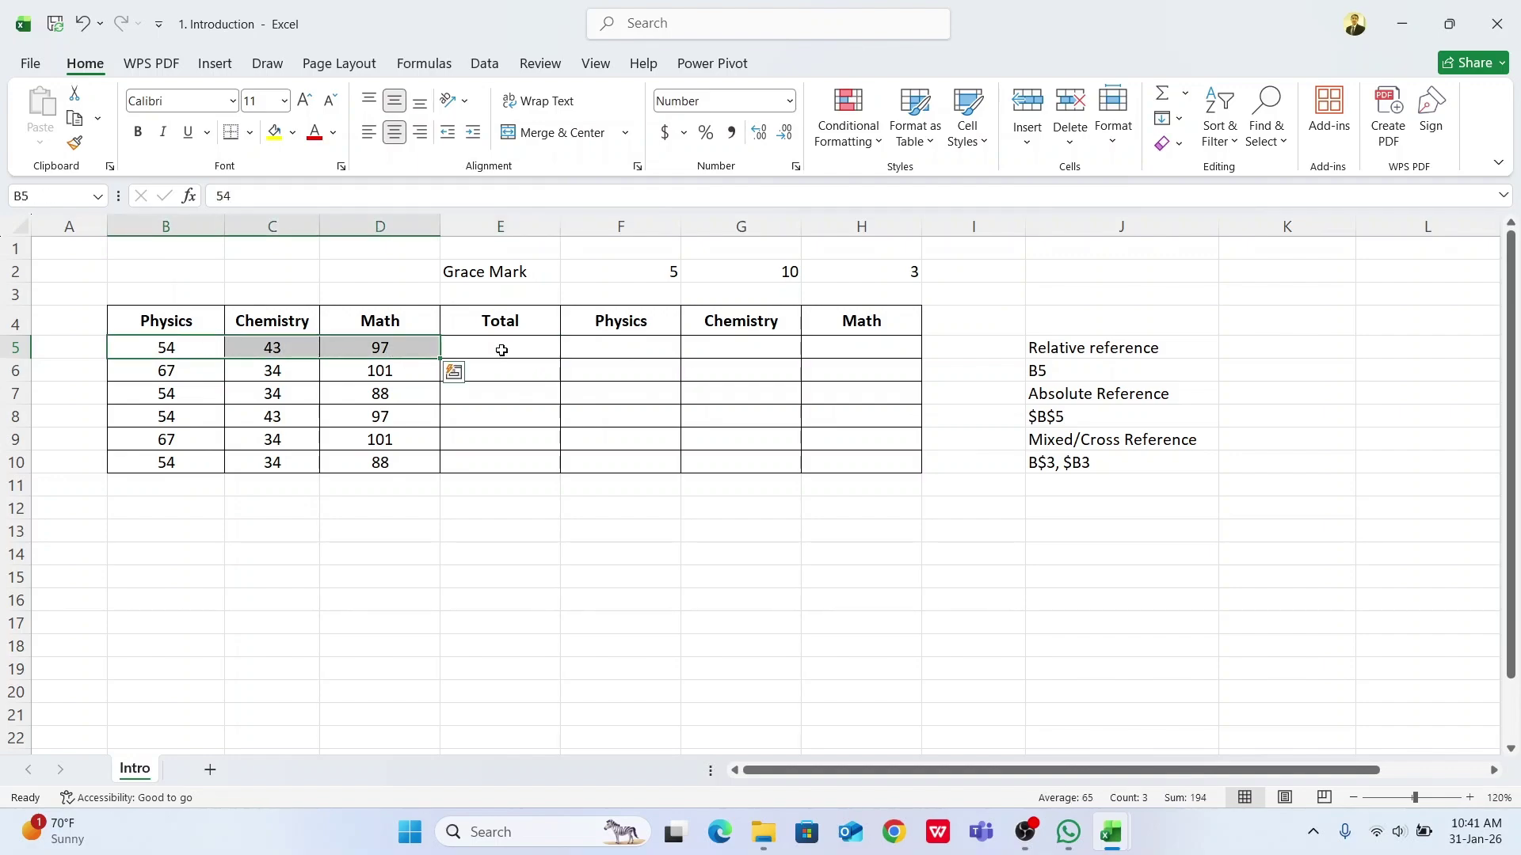
click(500, 347)
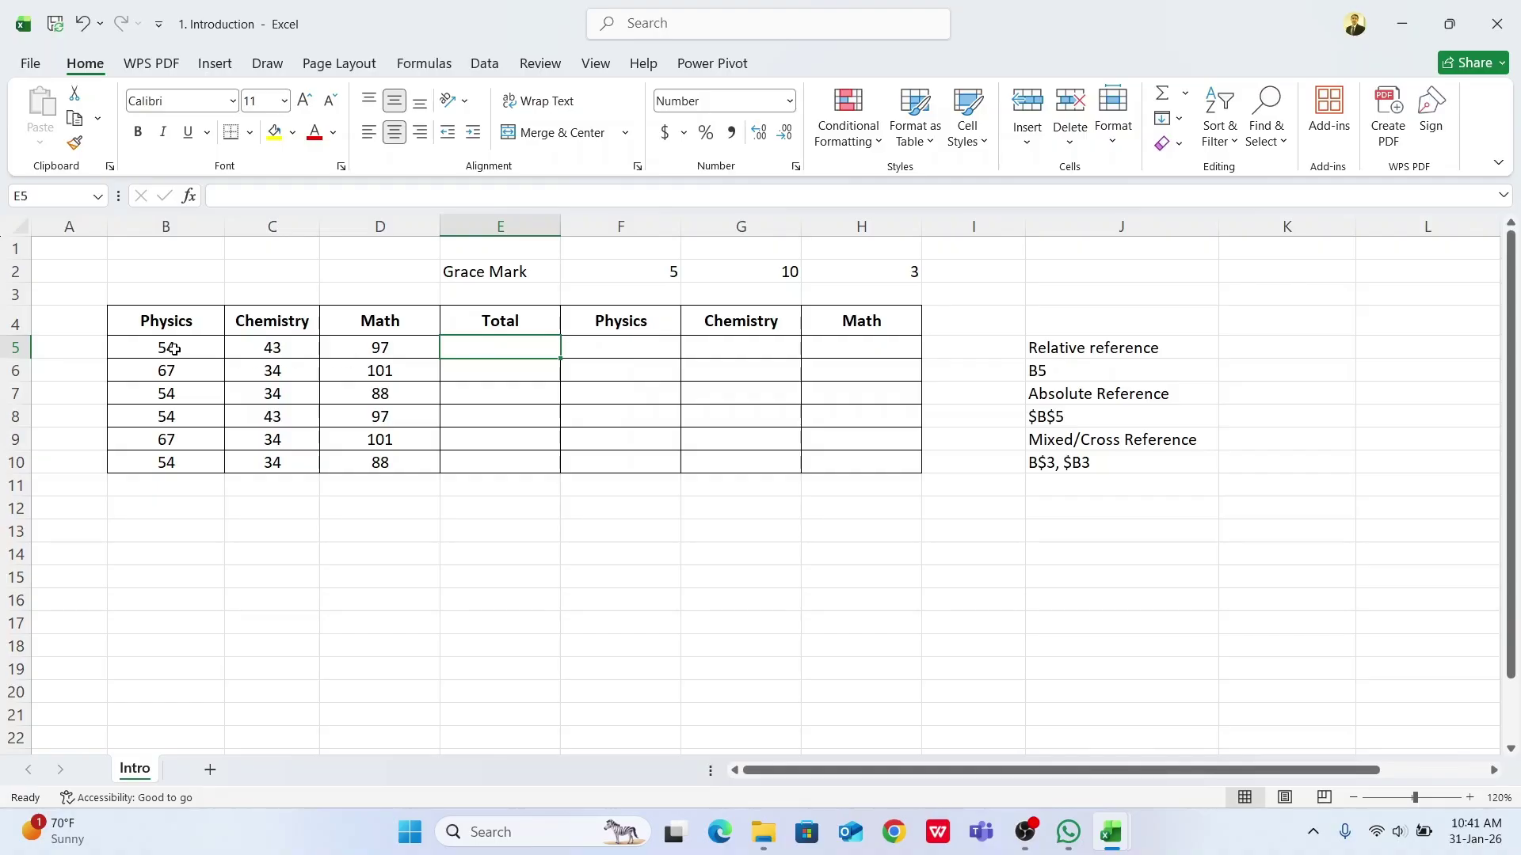
drag(182, 350, 369, 349)
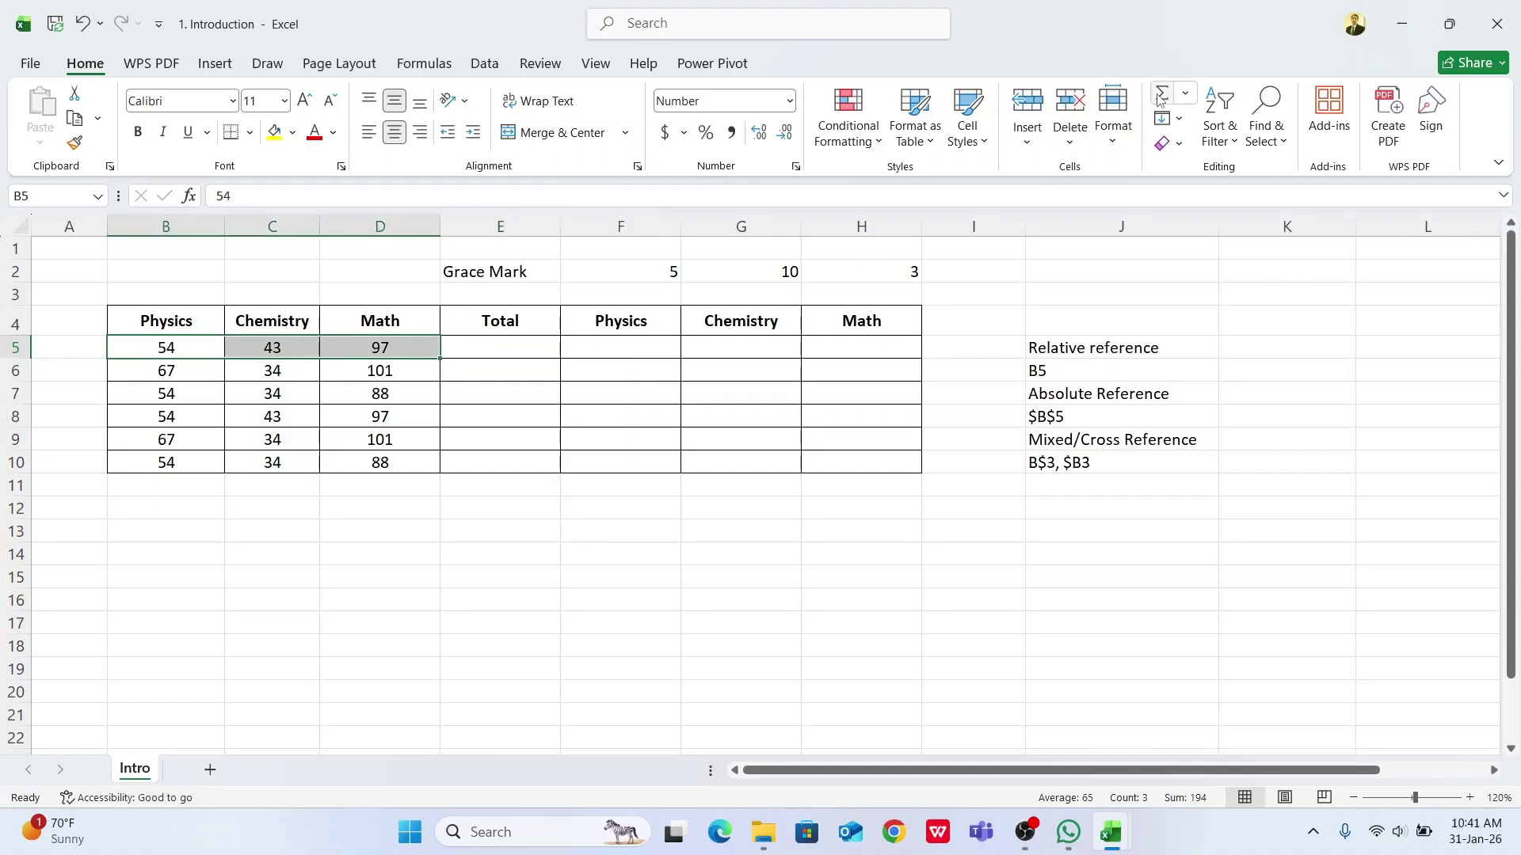
click(474, 361)
click(469, 344)
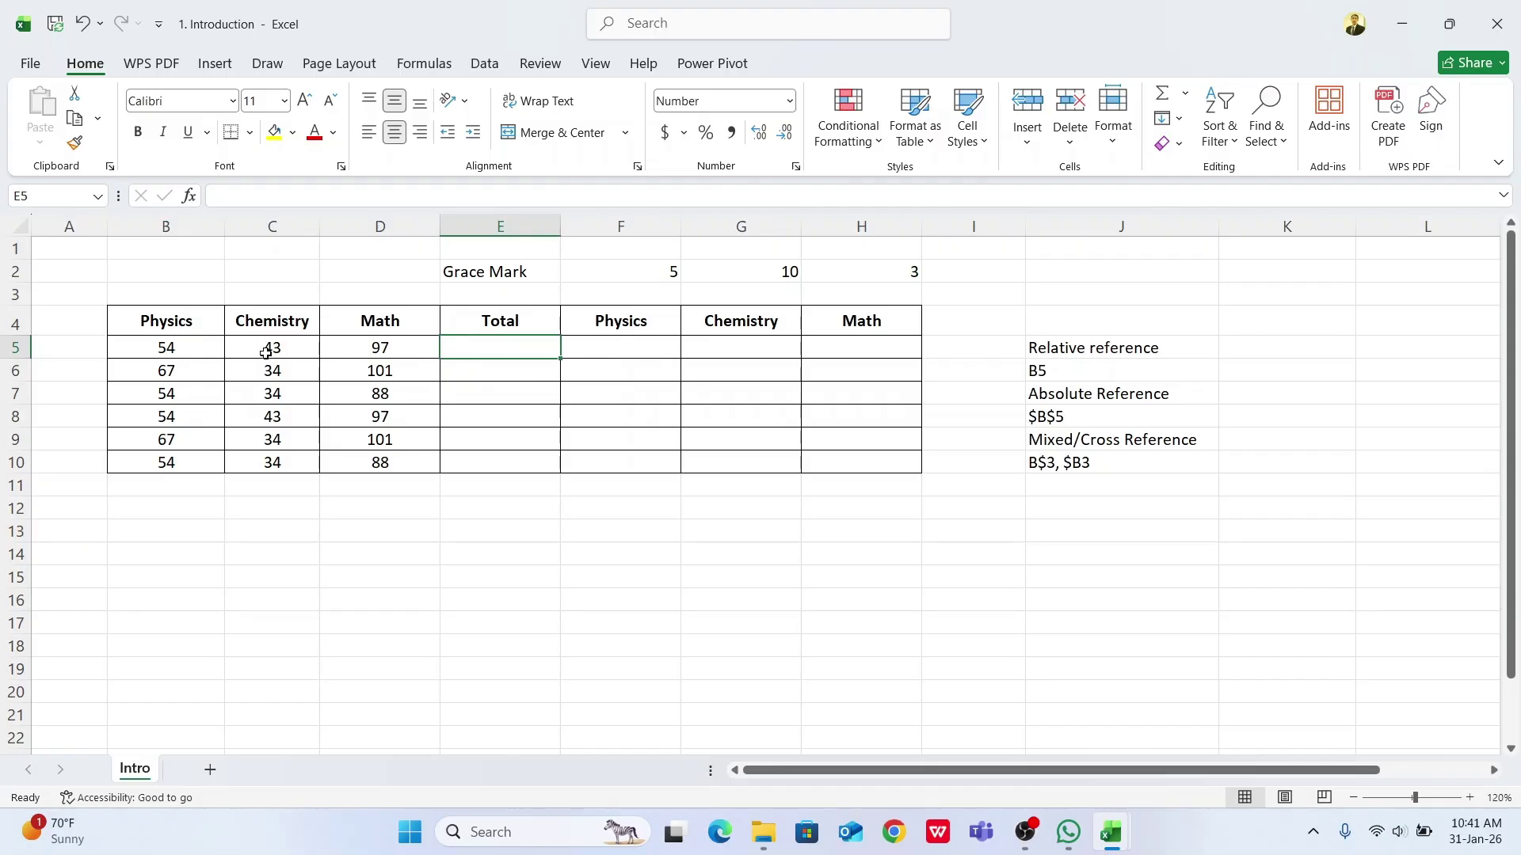
Total the first row's marks in B5:D5 into E5 with AutoSum
drag(171, 347, 343, 349)
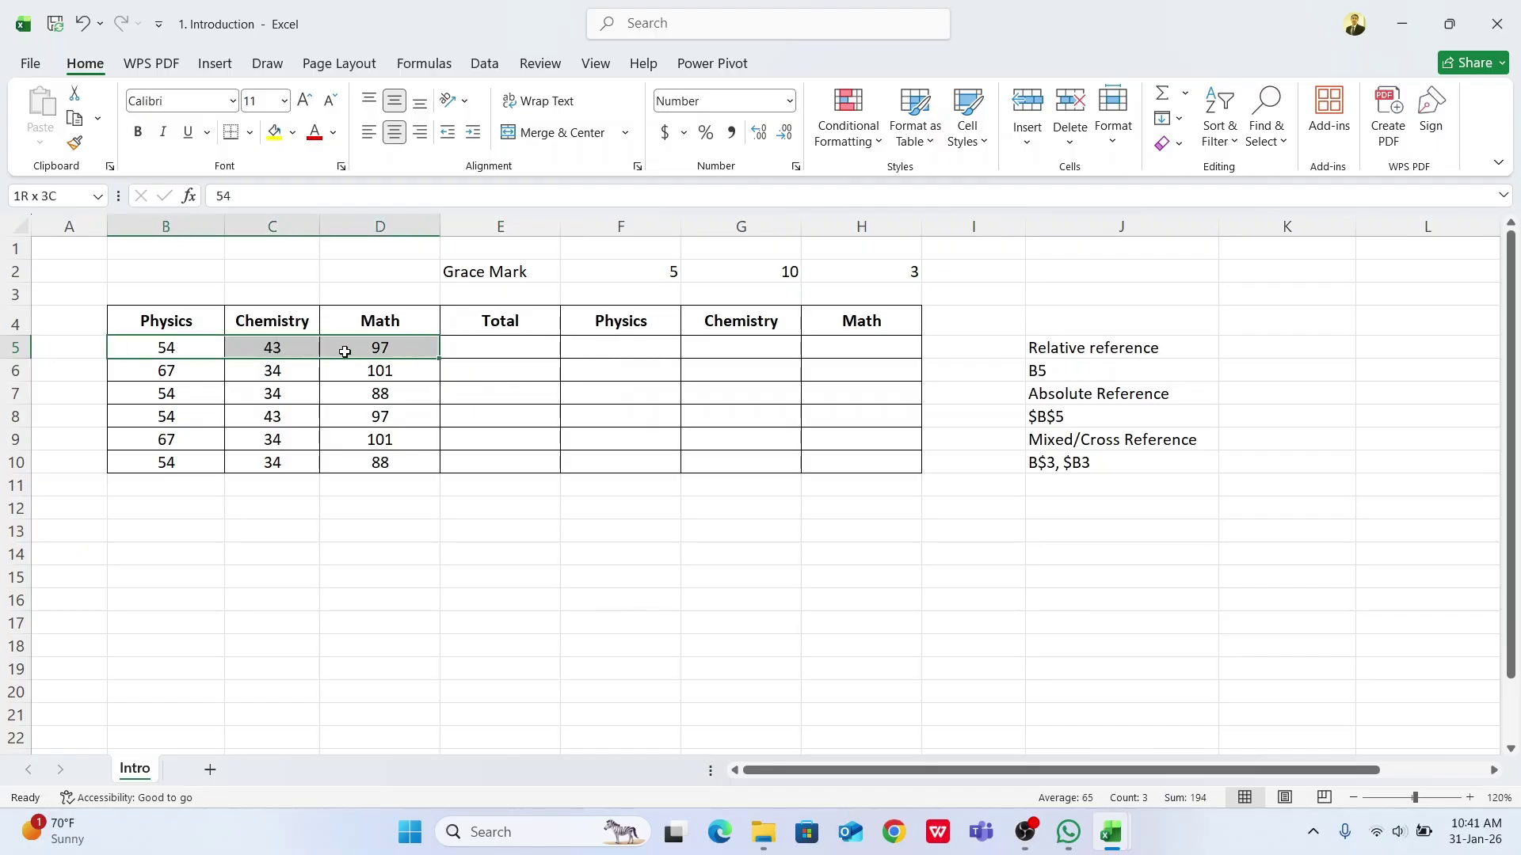
click(1161, 94)
click(516, 349)
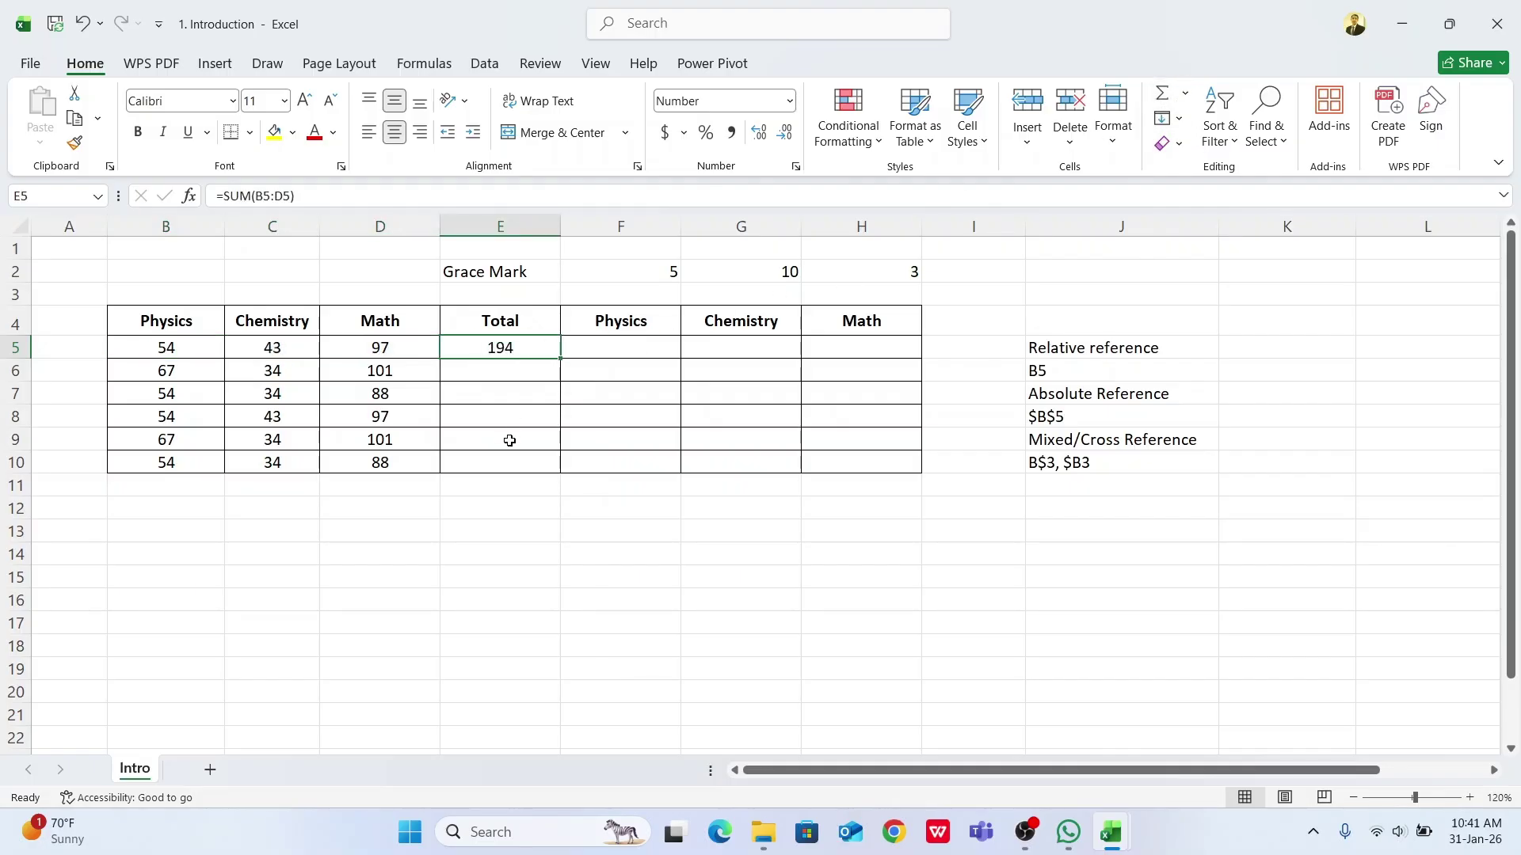
Enter the formula =B5+C5+D5 in the first Total cell, E5
click(509, 440)
click(497, 347)
text(=)
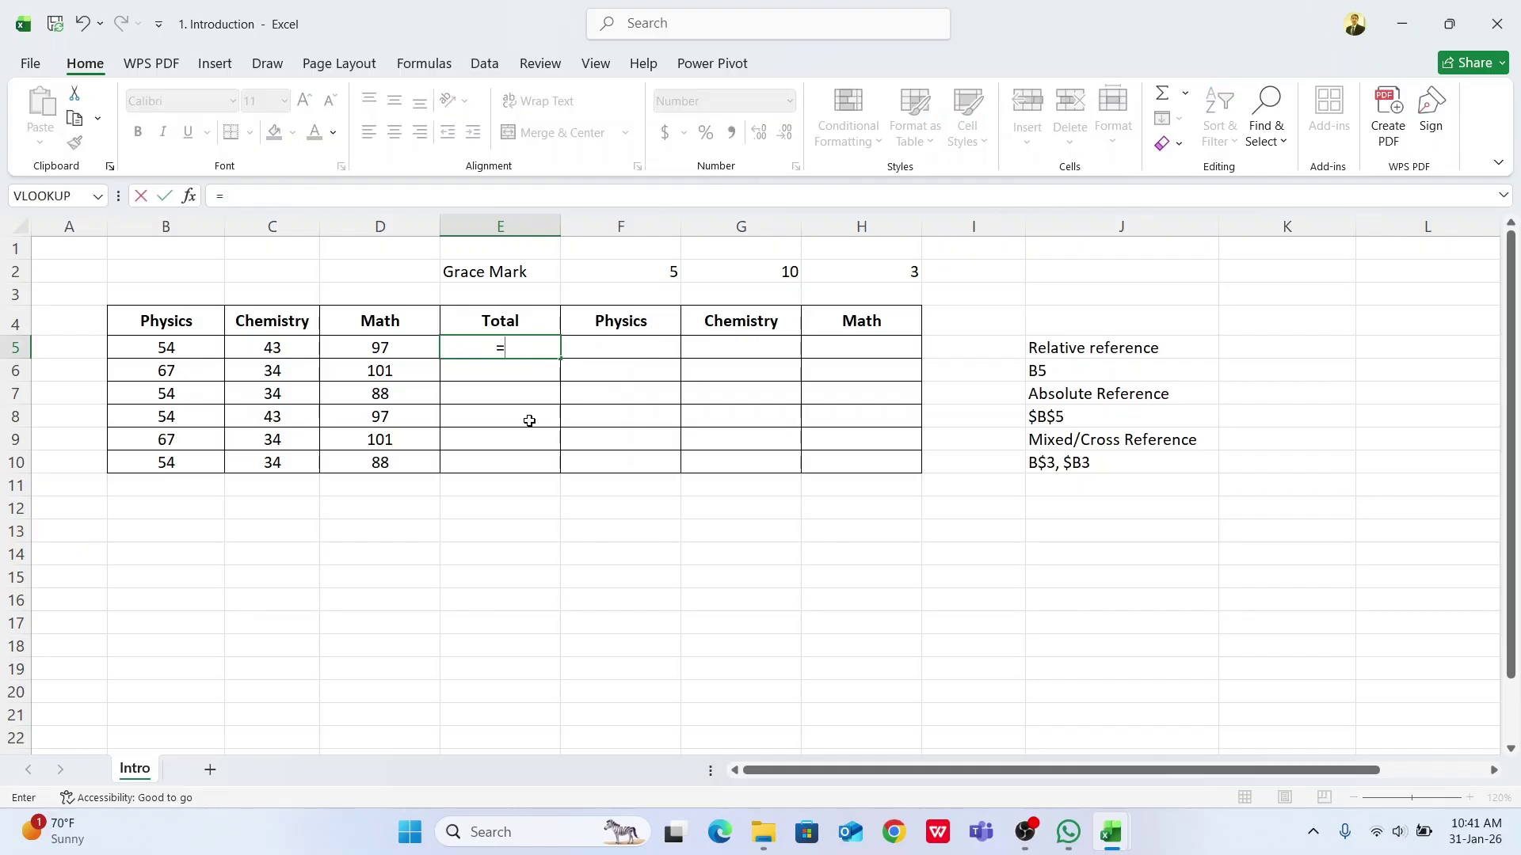
click(168, 346)
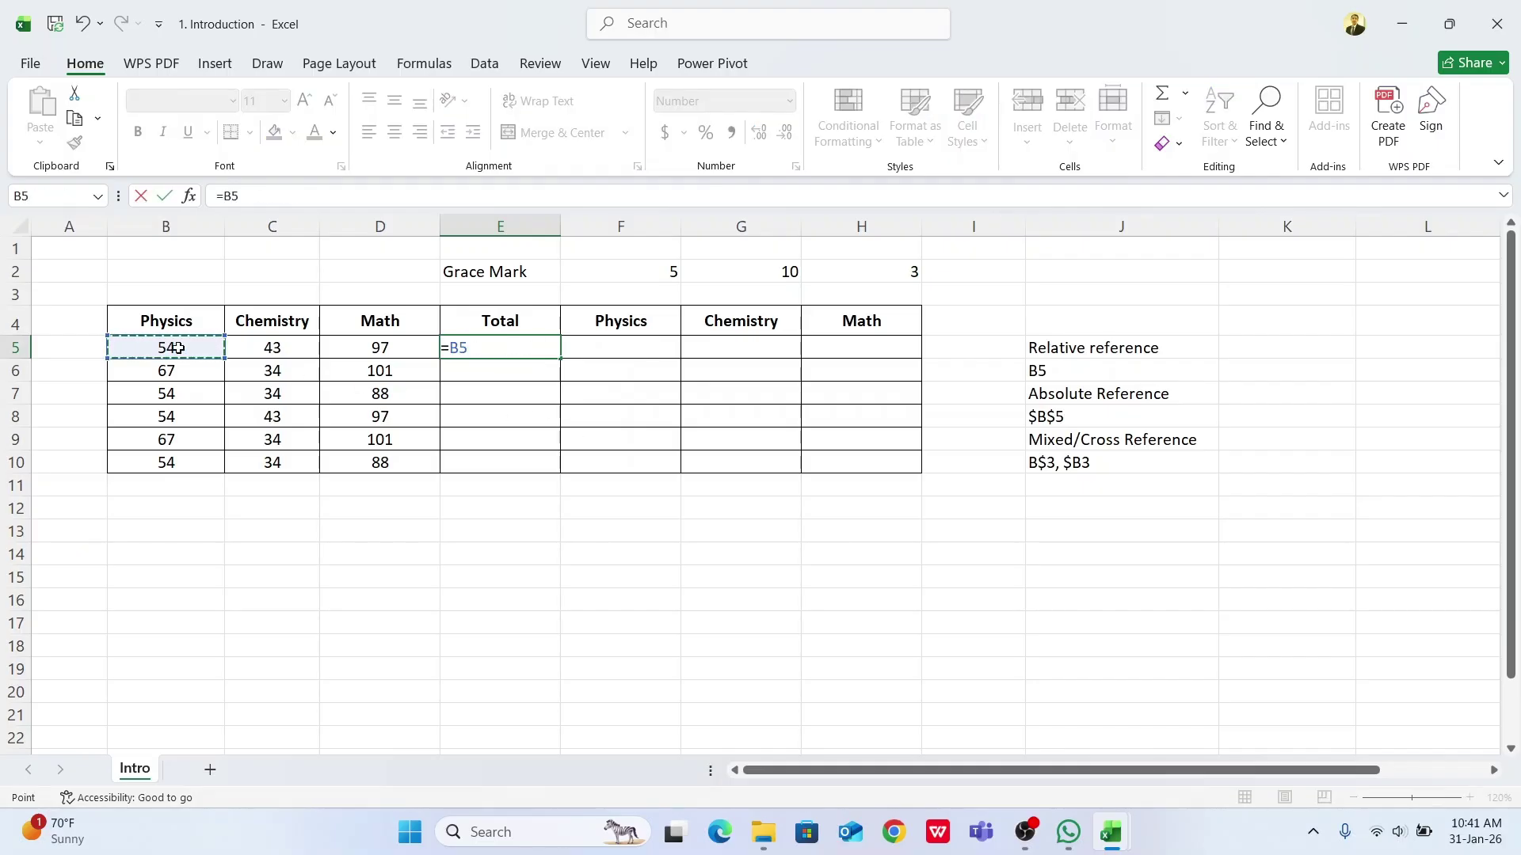
text(+)
click(271, 348)
text(+)
click(401, 346)
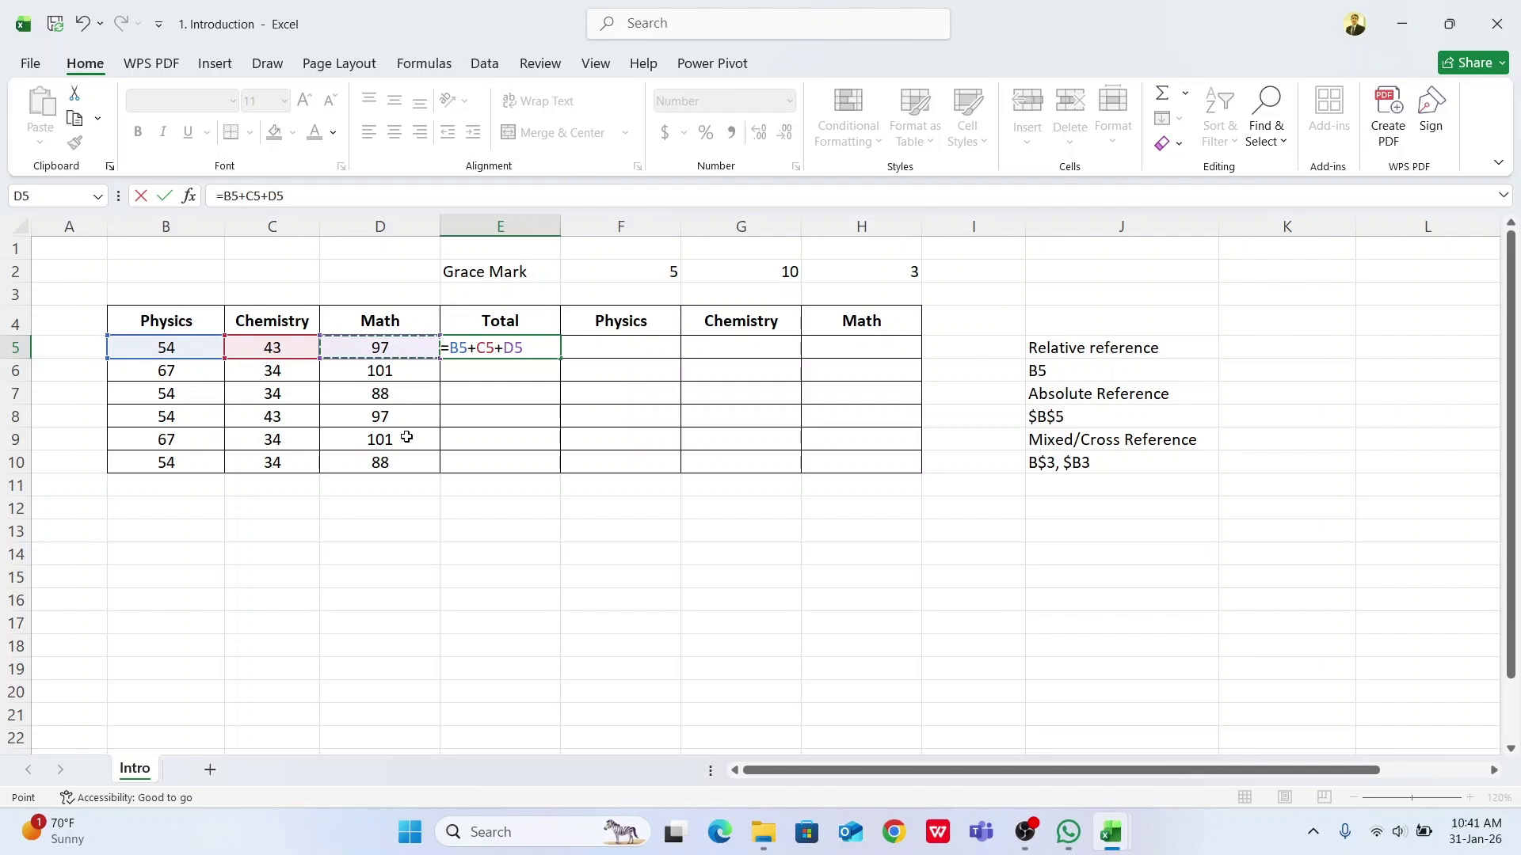
key(Return)
Fill the total formula from E5 down through E10
click(516, 349)
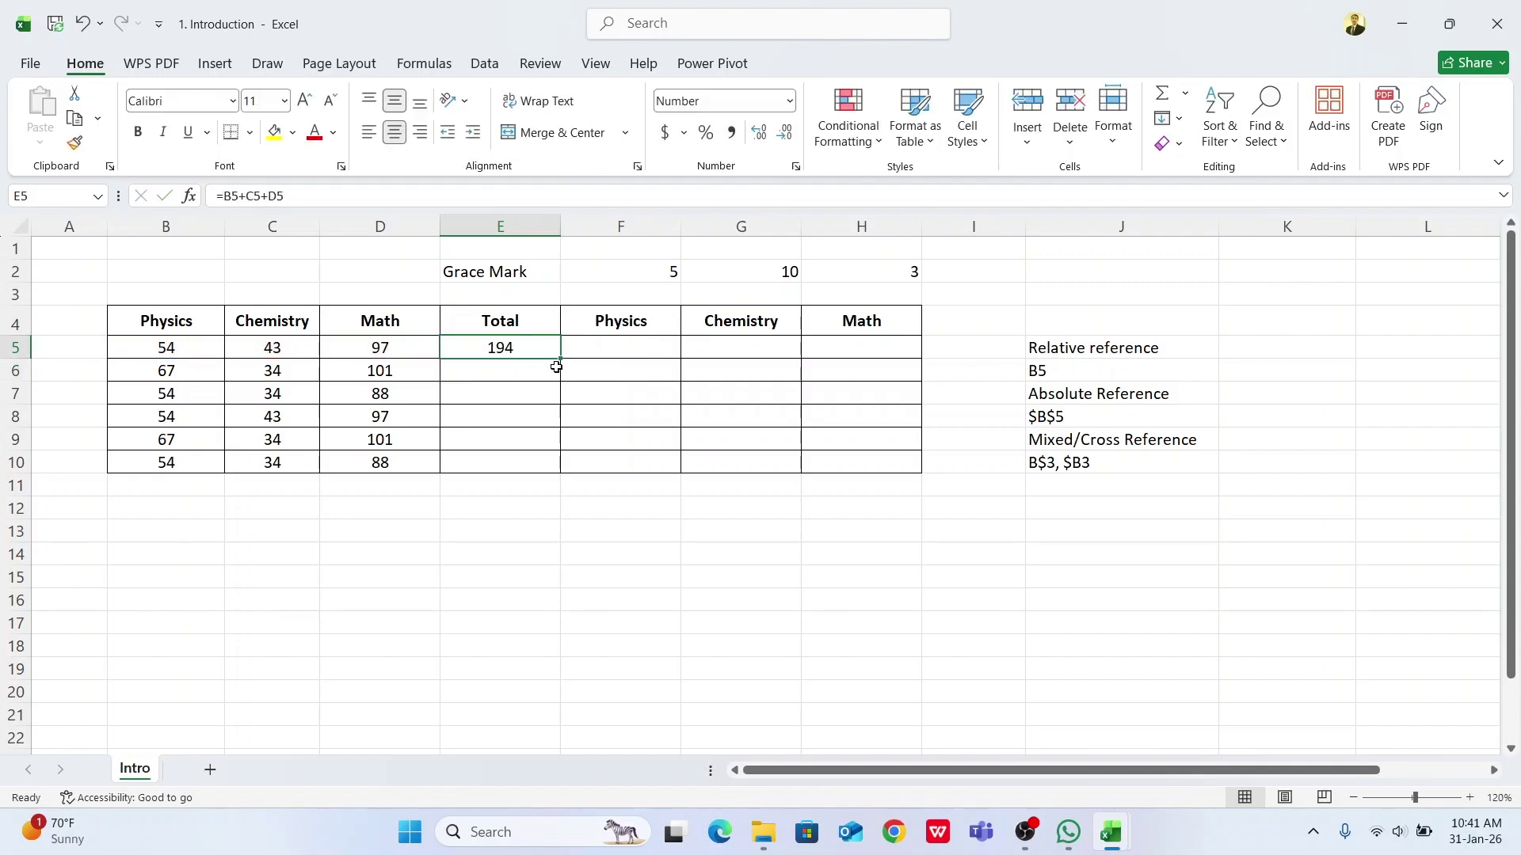
drag(560, 358, 560, 469)
click(547, 533)
Examine the Total column formulas against each row's marks to compare how their relative cell references shift
click(500, 356)
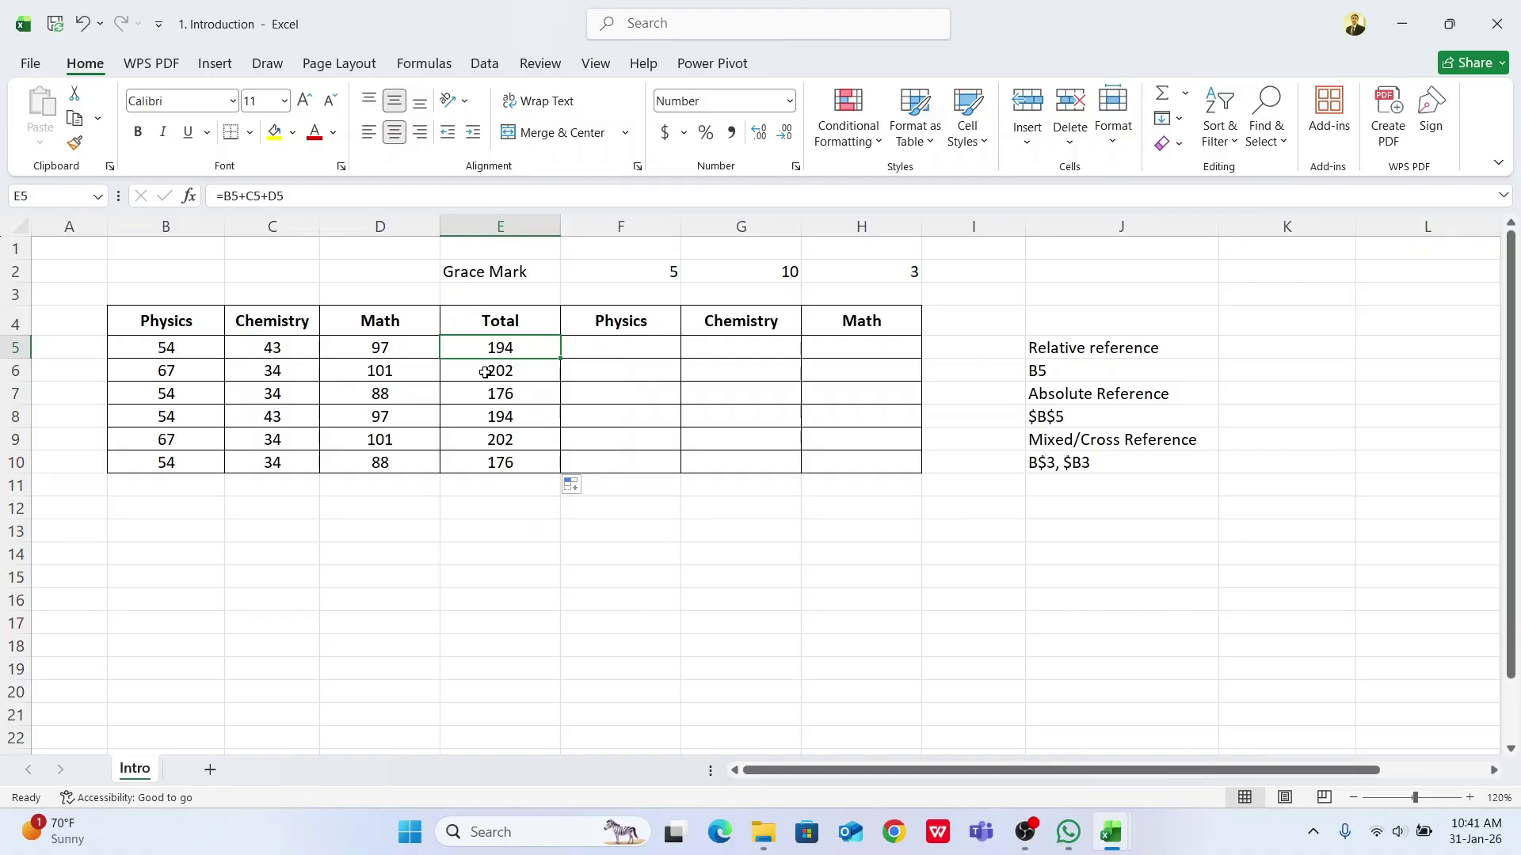
click(485, 372)
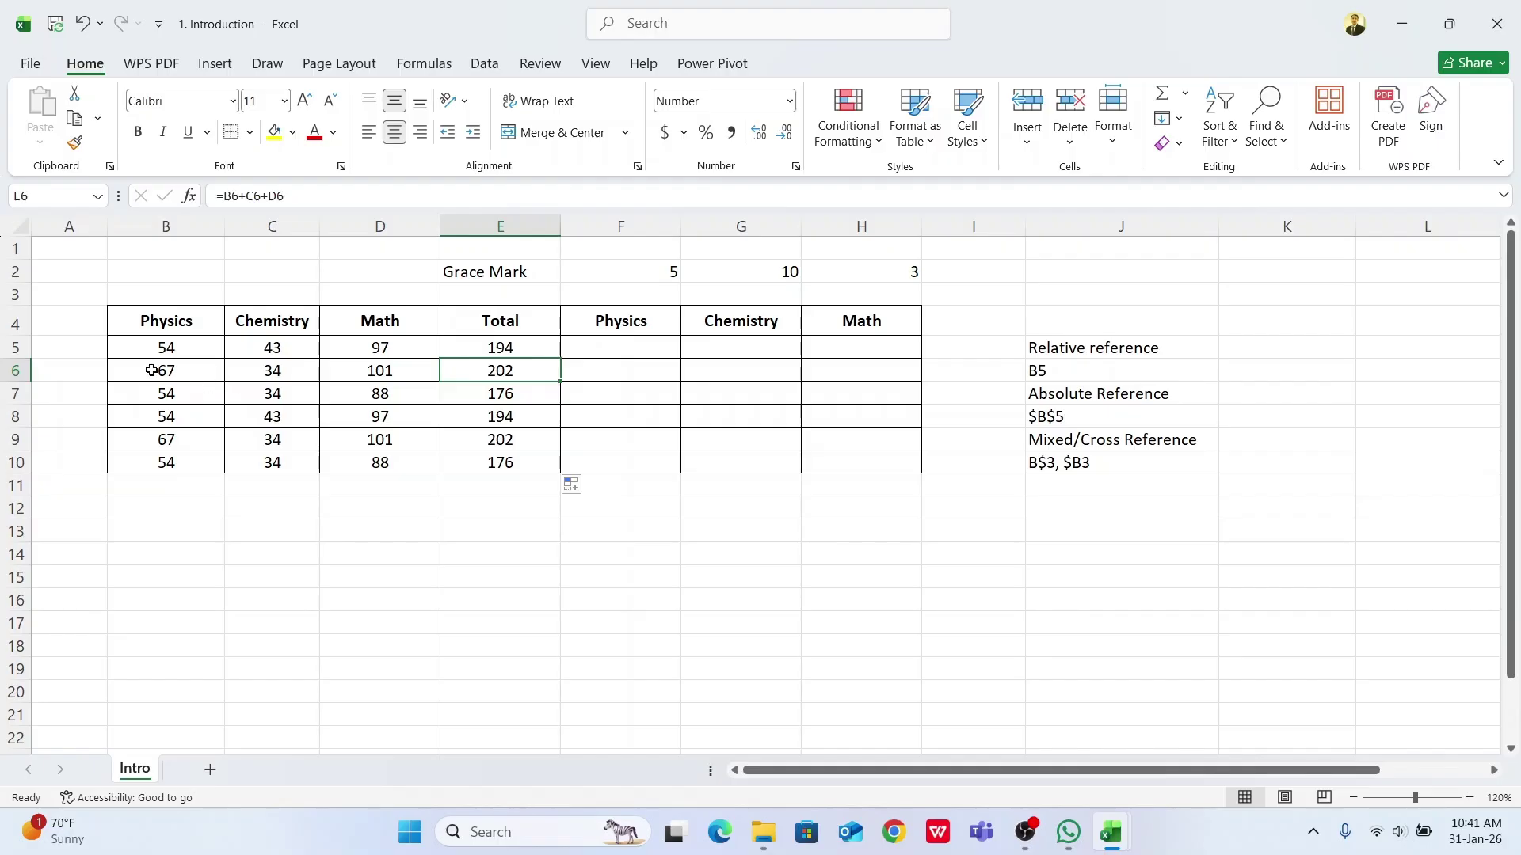
drag(162, 374, 341, 376)
click(481, 377)
drag(204, 393, 400, 397)
click(455, 396)
drag(188, 437, 403, 431)
click(523, 440)
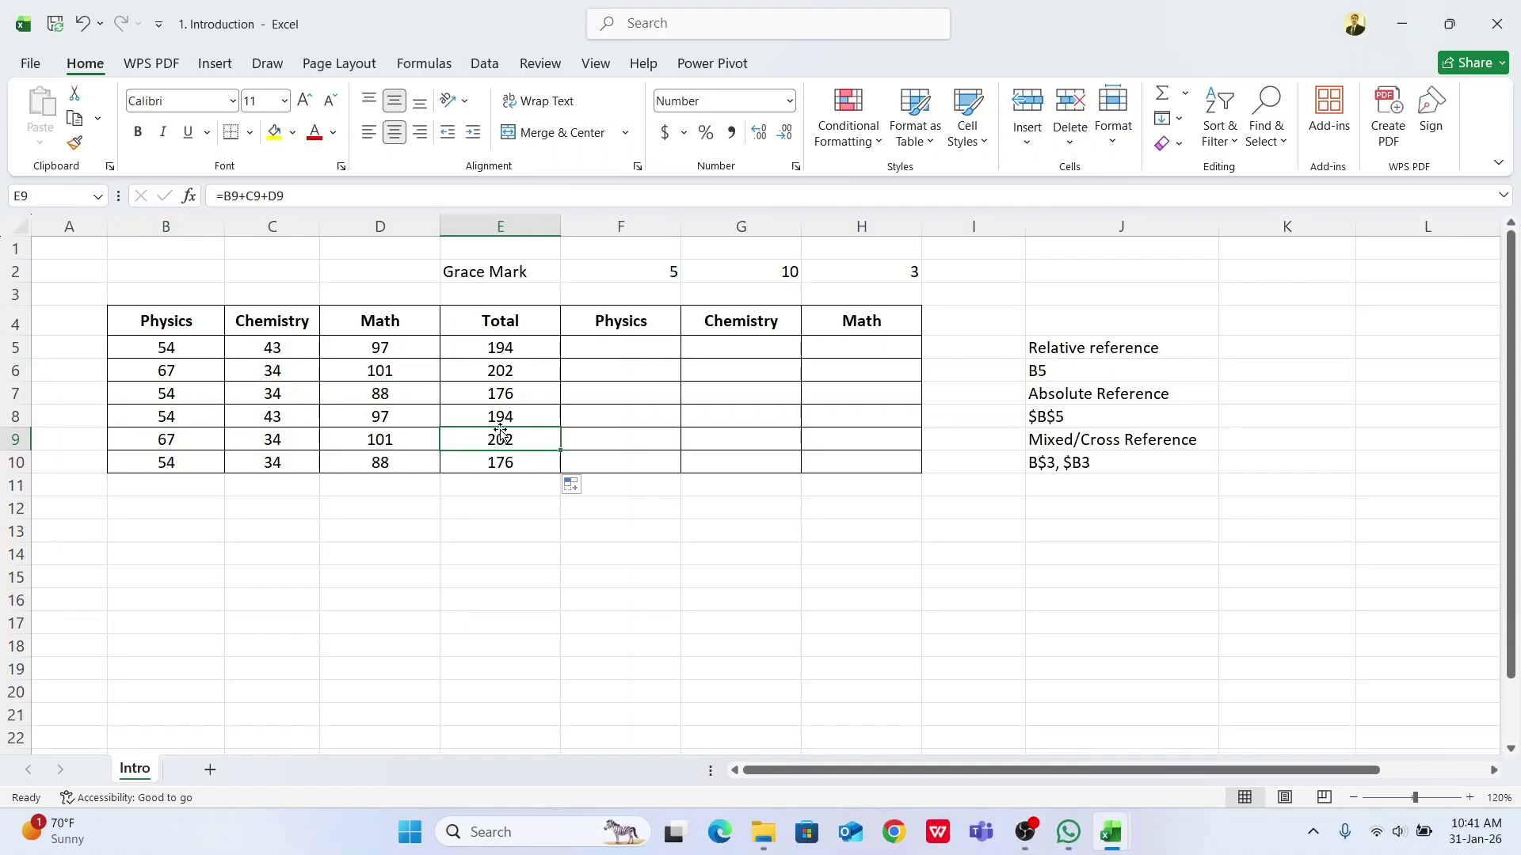
click(471, 347)
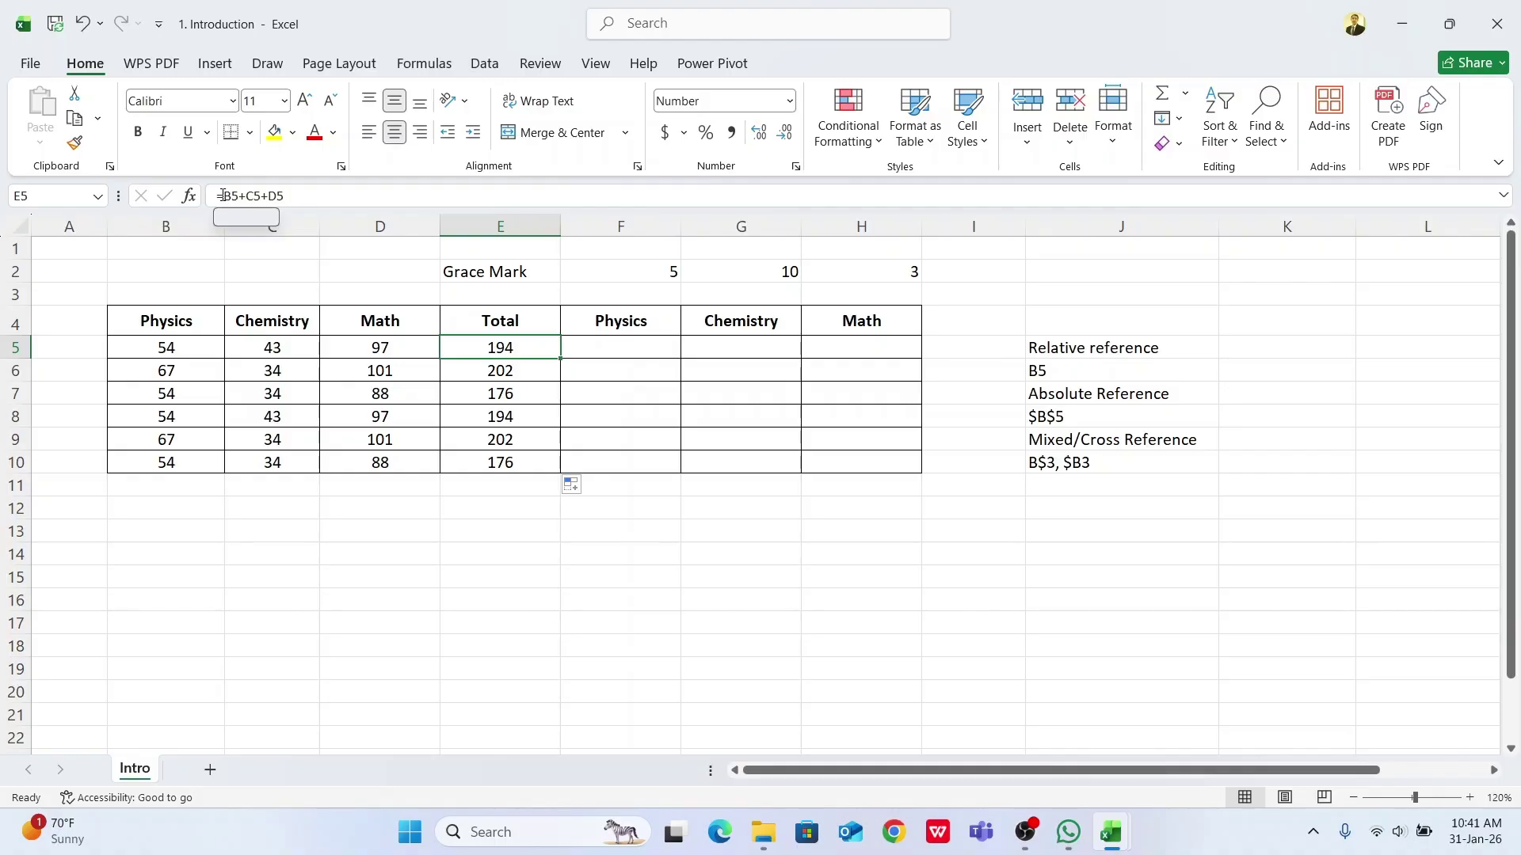
click(466, 370)
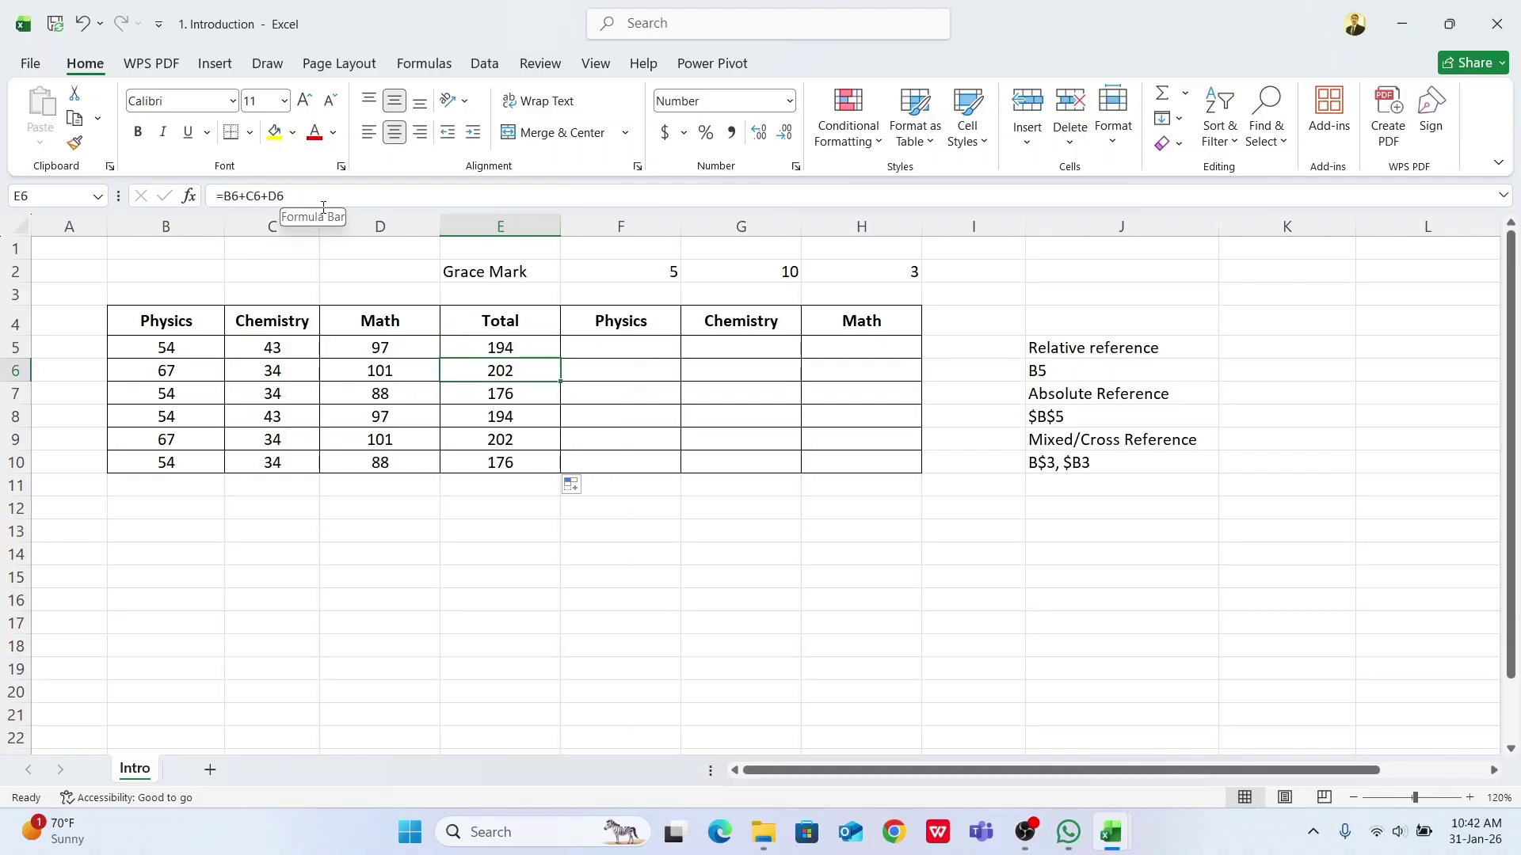
click(466, 393)
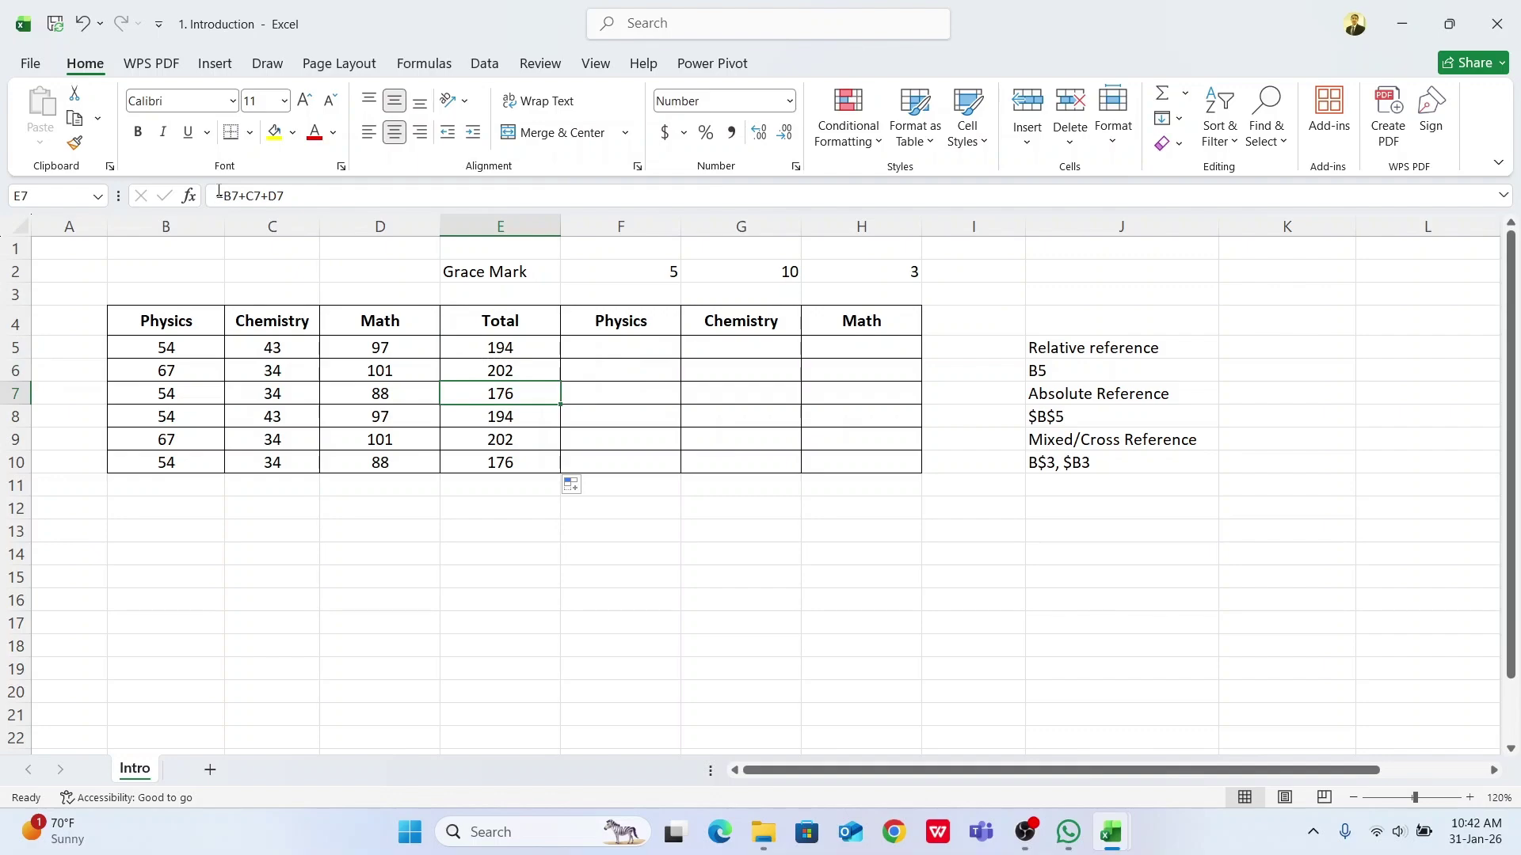
click(469, 417)
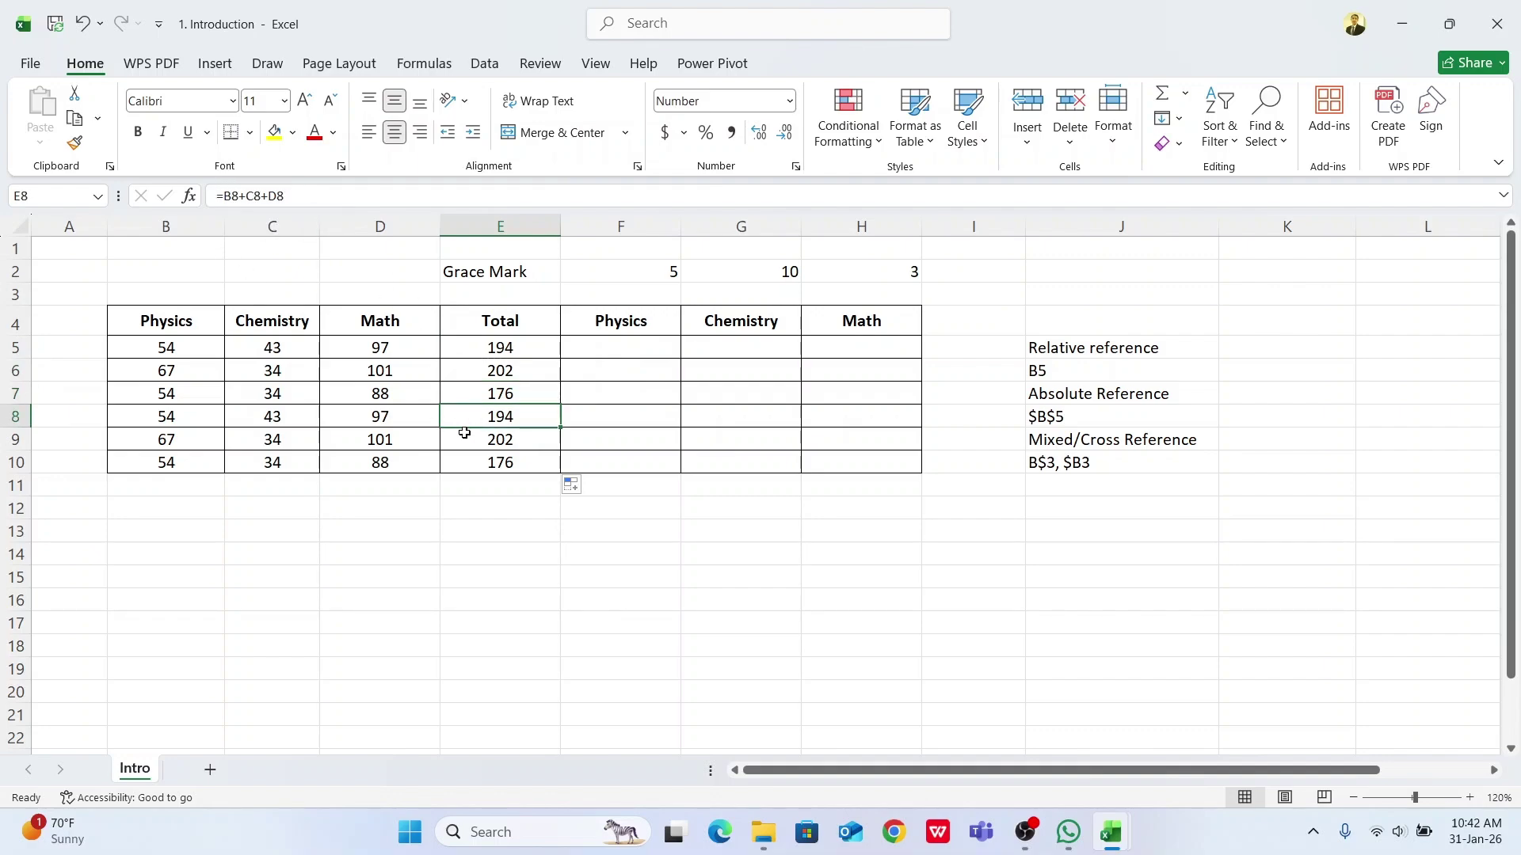
click(493, 347)
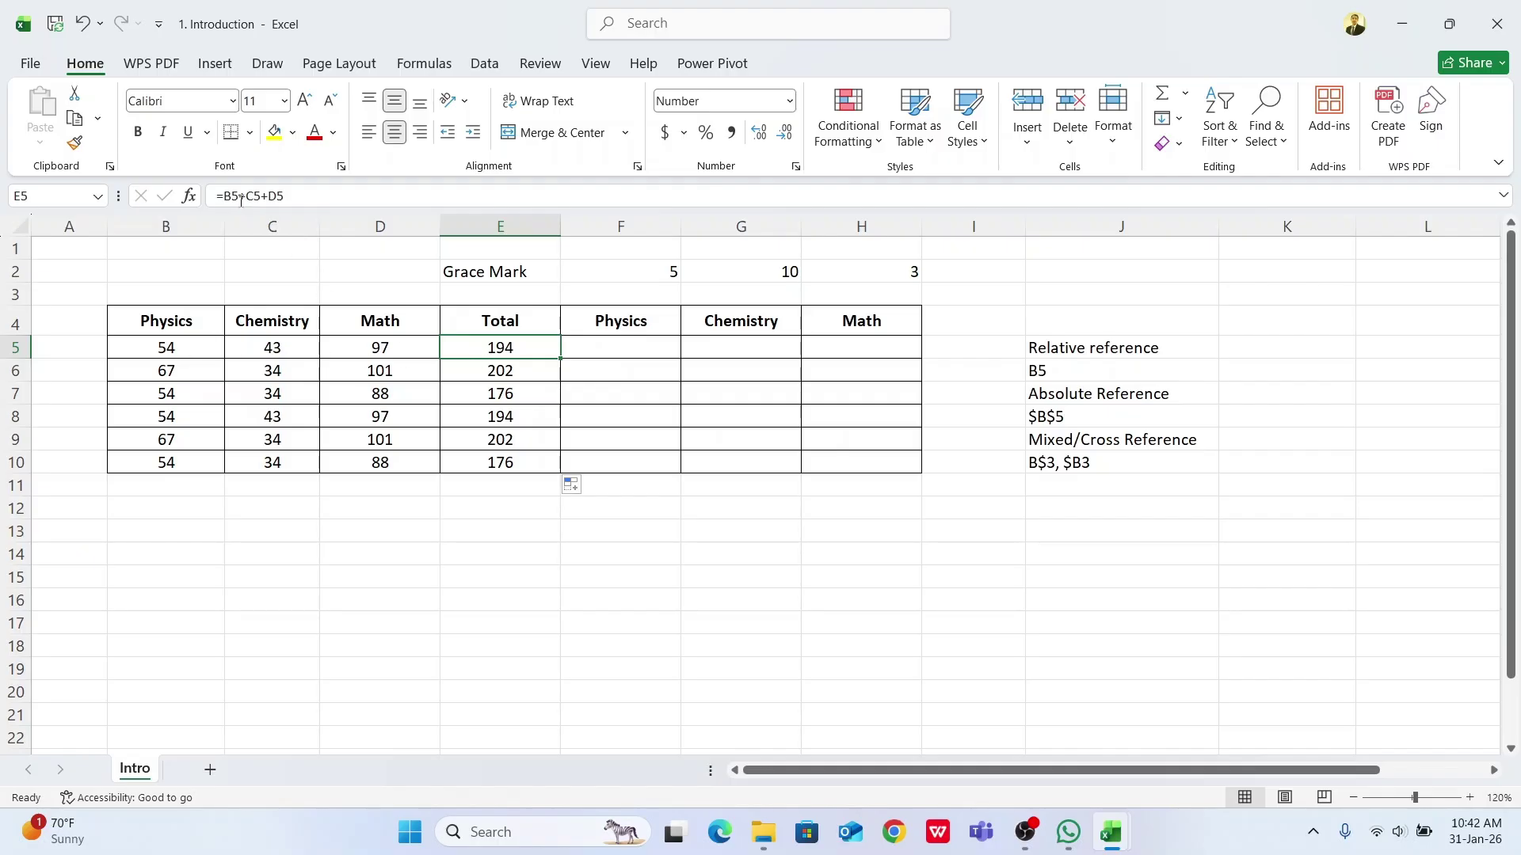
Compare the formulas in total cells E5 through E8 to see how their row references change
click(478, 373)
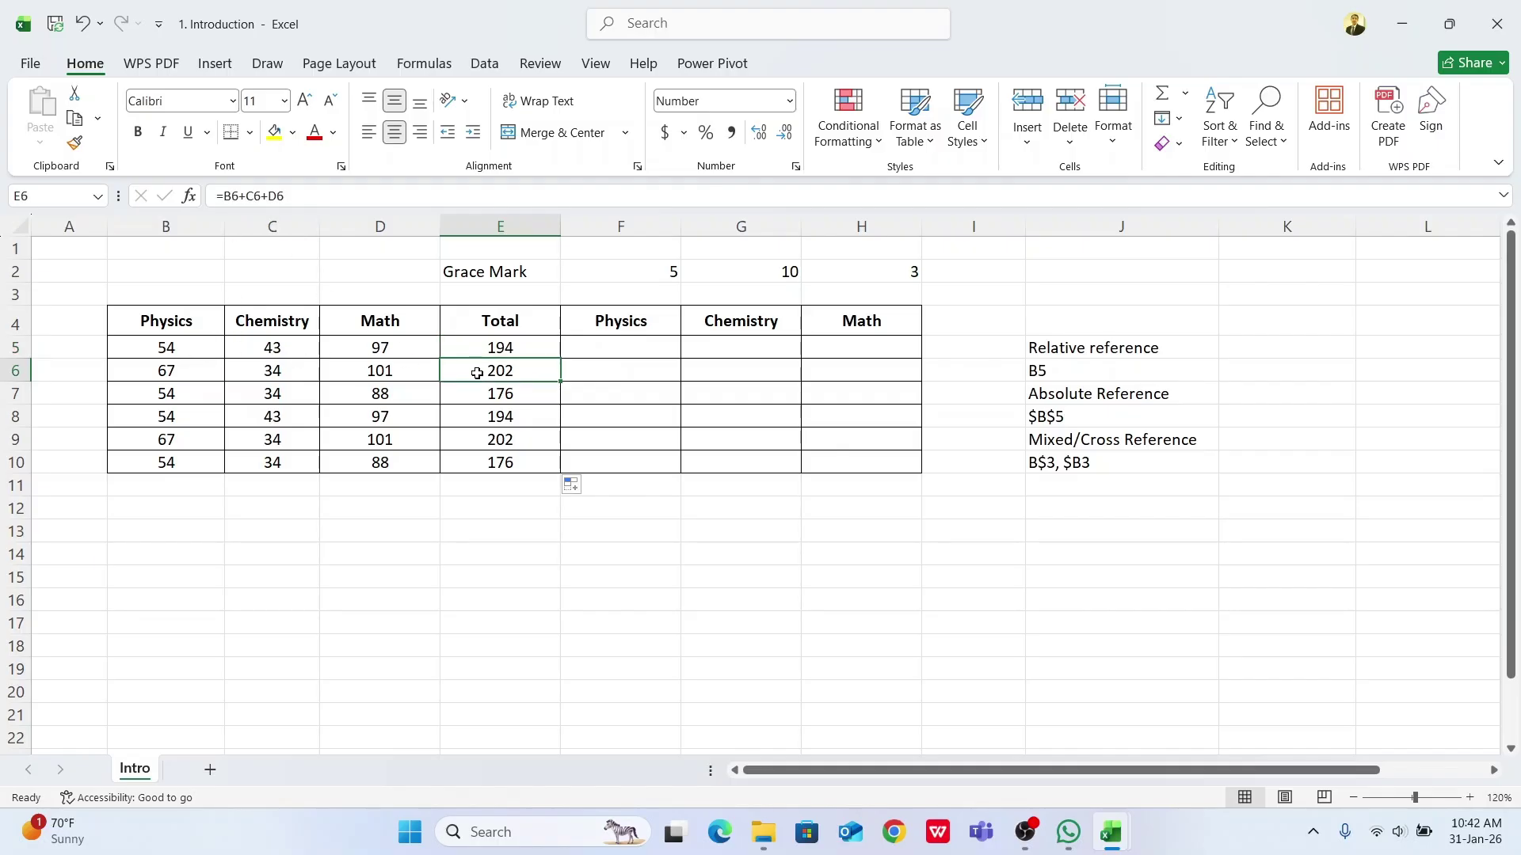
click(476, 400)
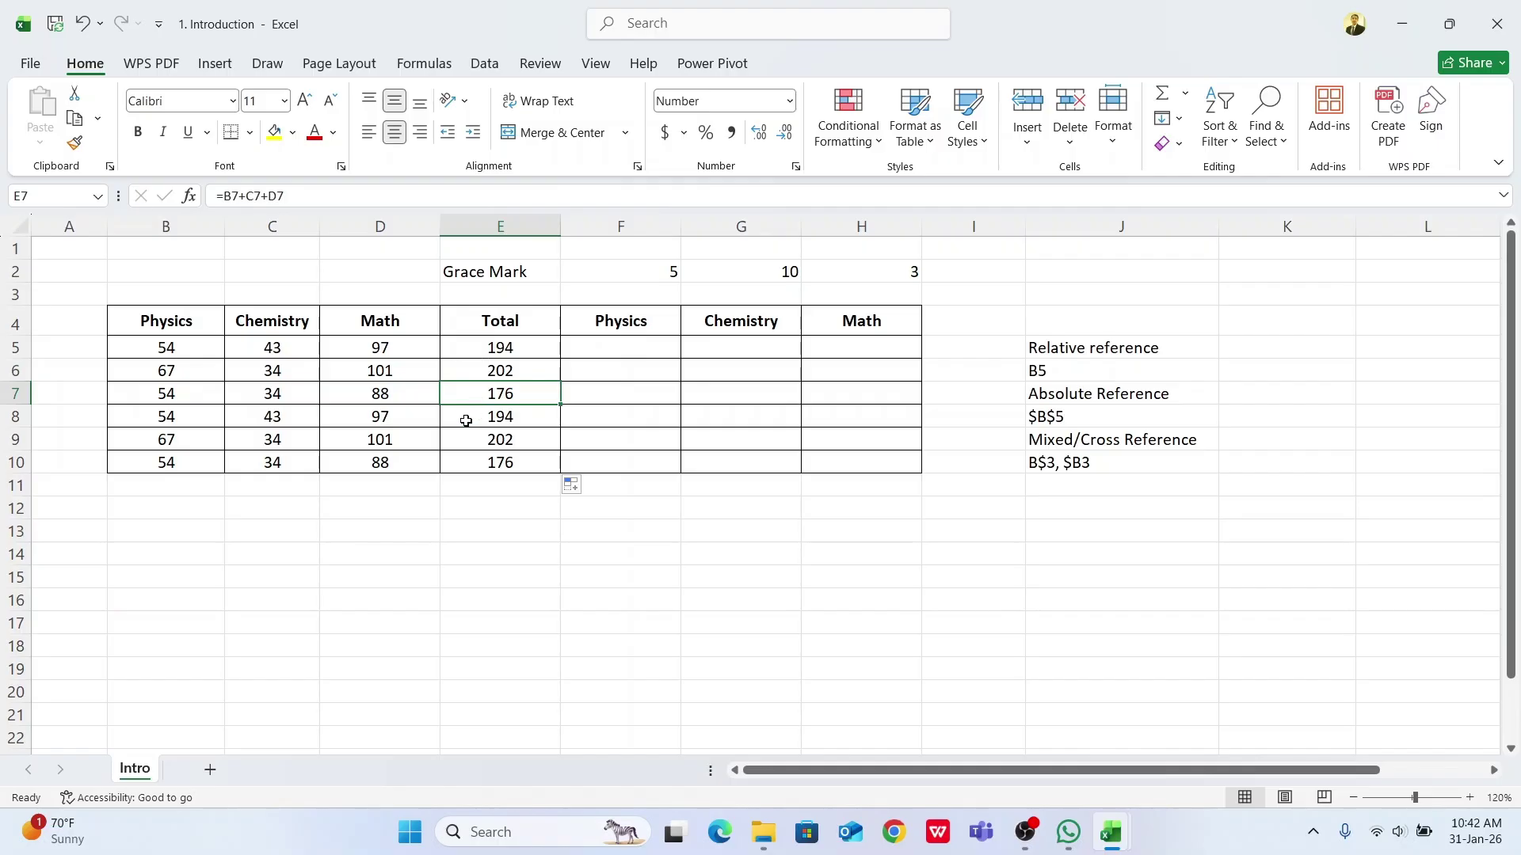
click(466, 422)
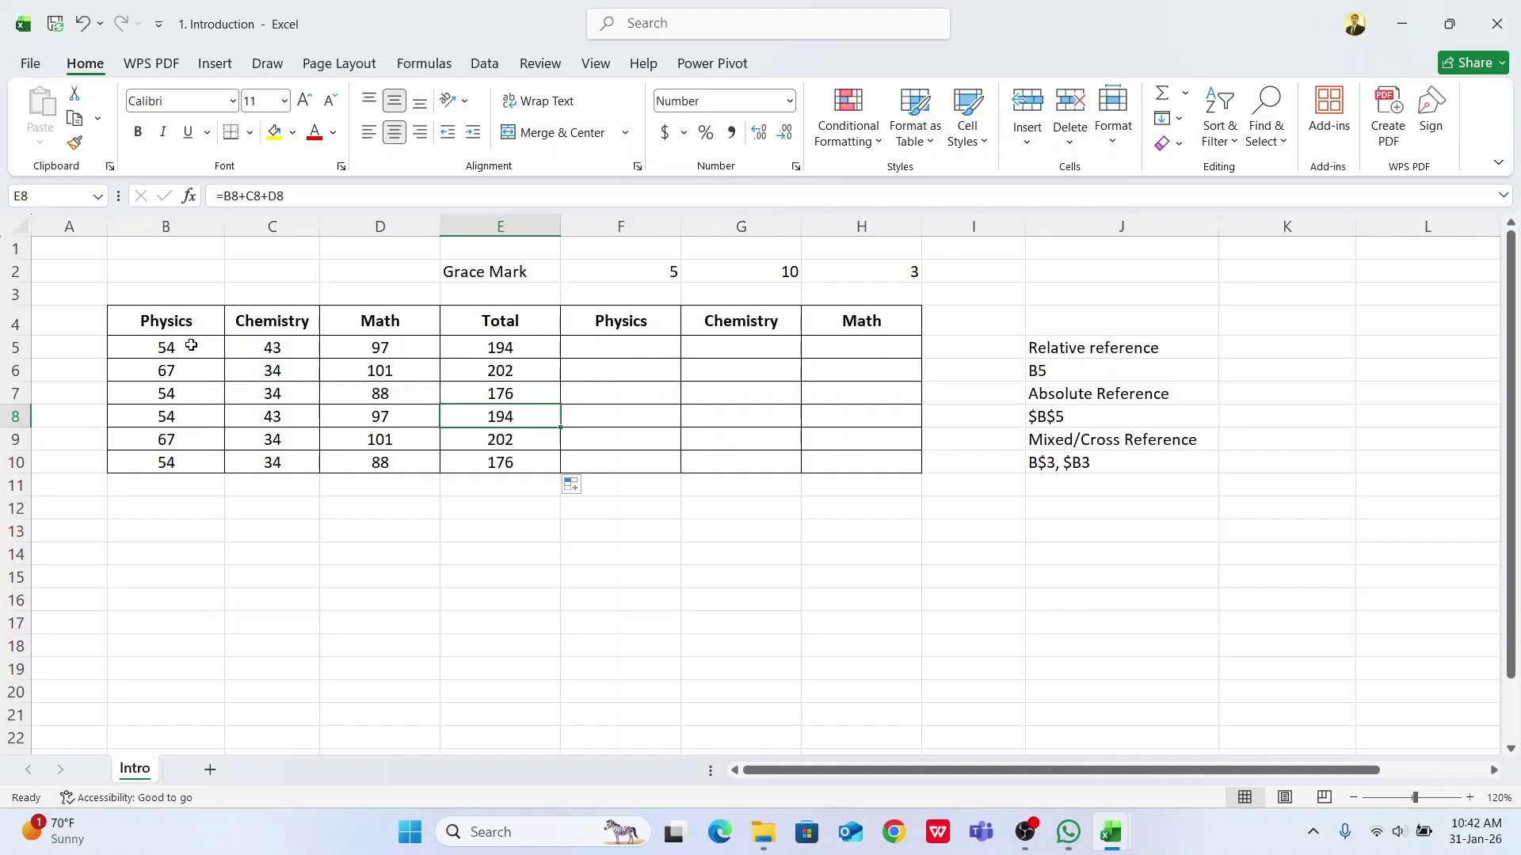
click(482, 350)
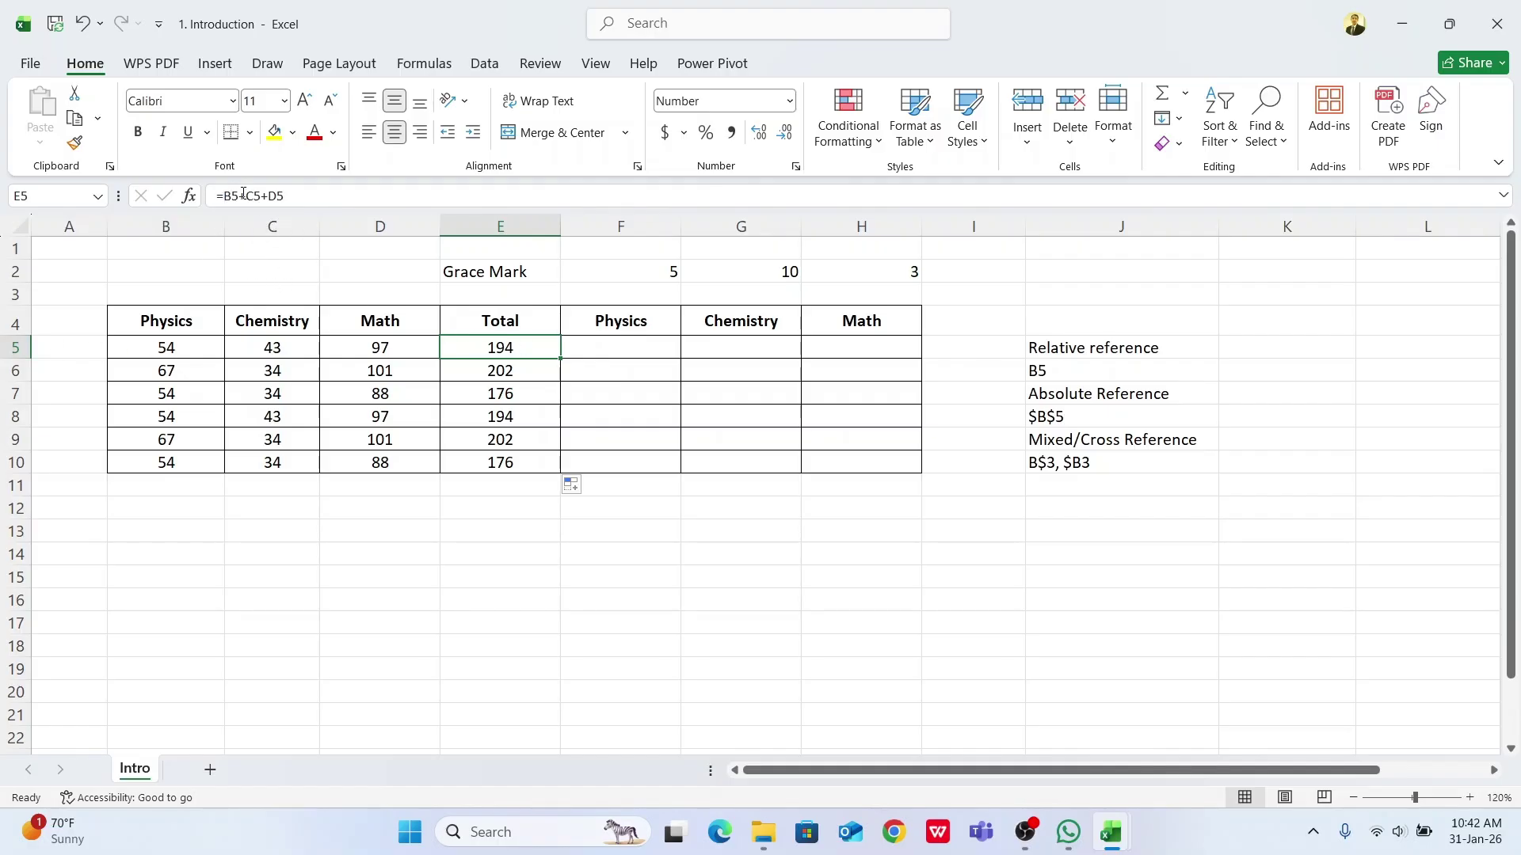
click(594, 345)
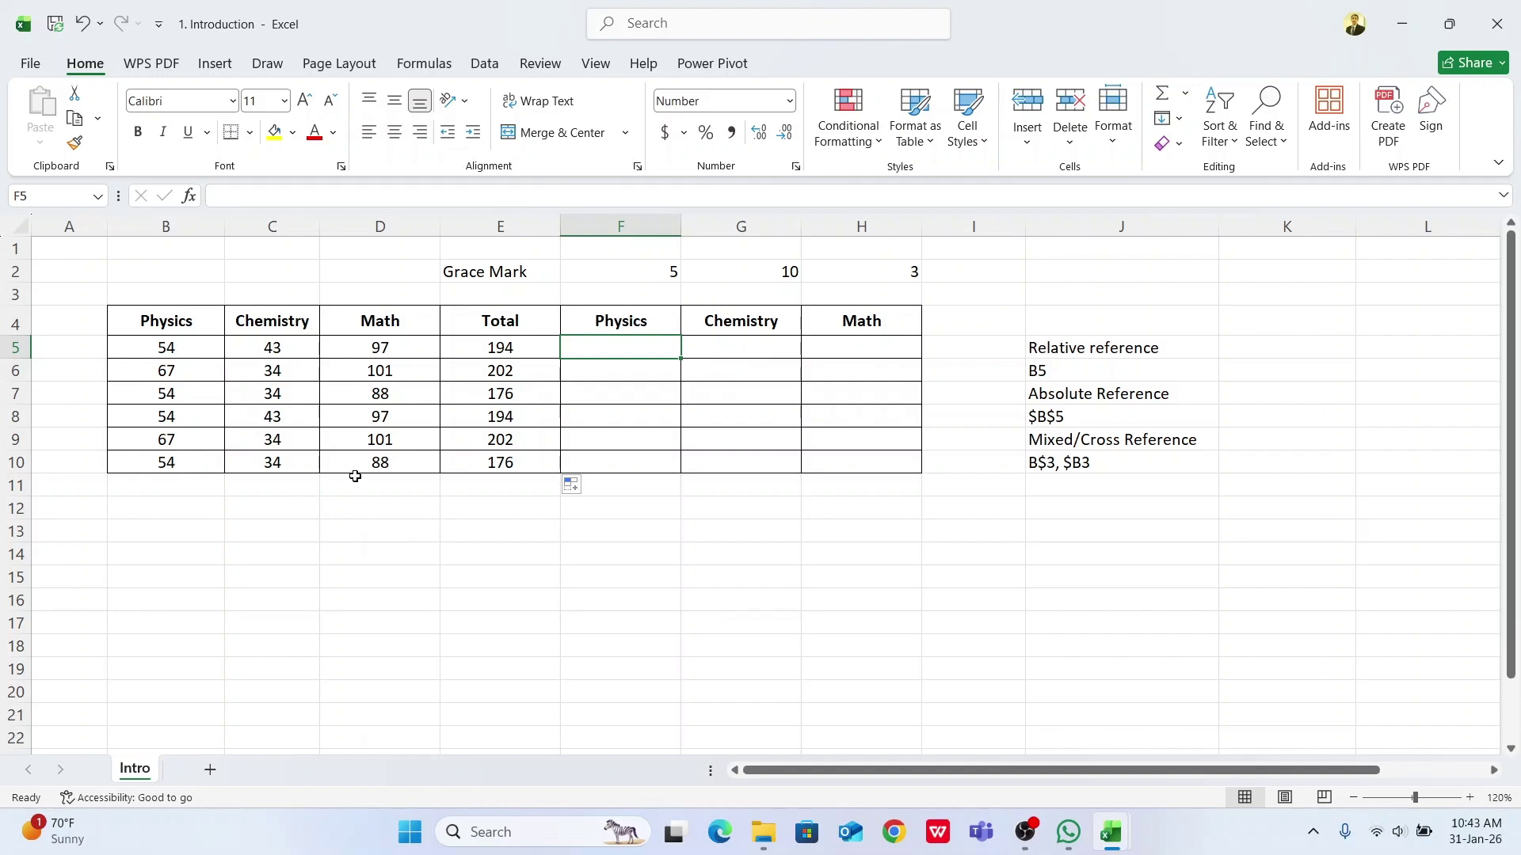
click(167, 343)
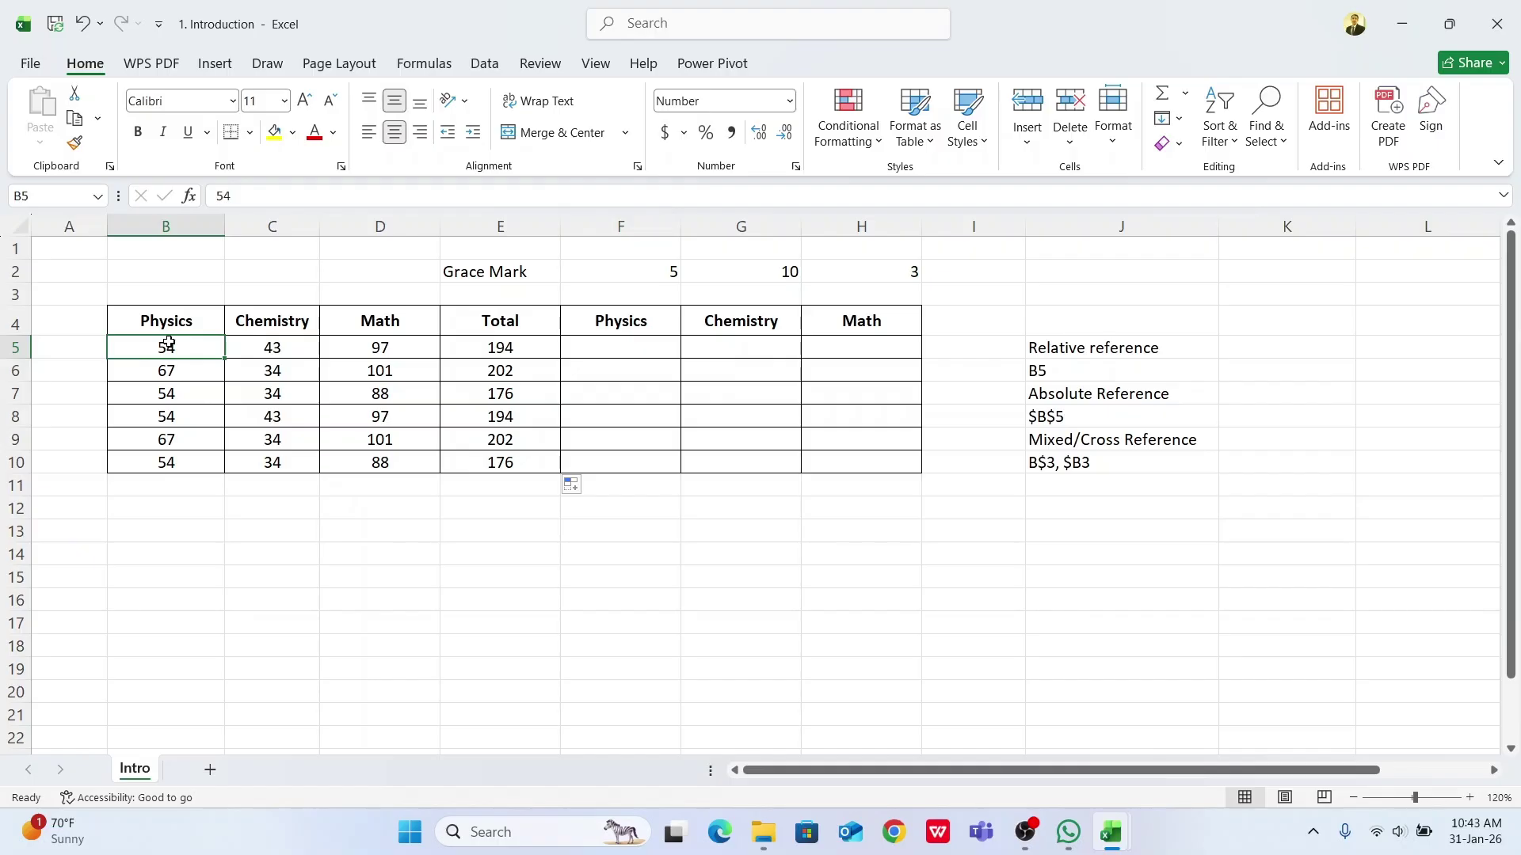
Set the Math marks in D6 and D9 to 100
click(370, 371)
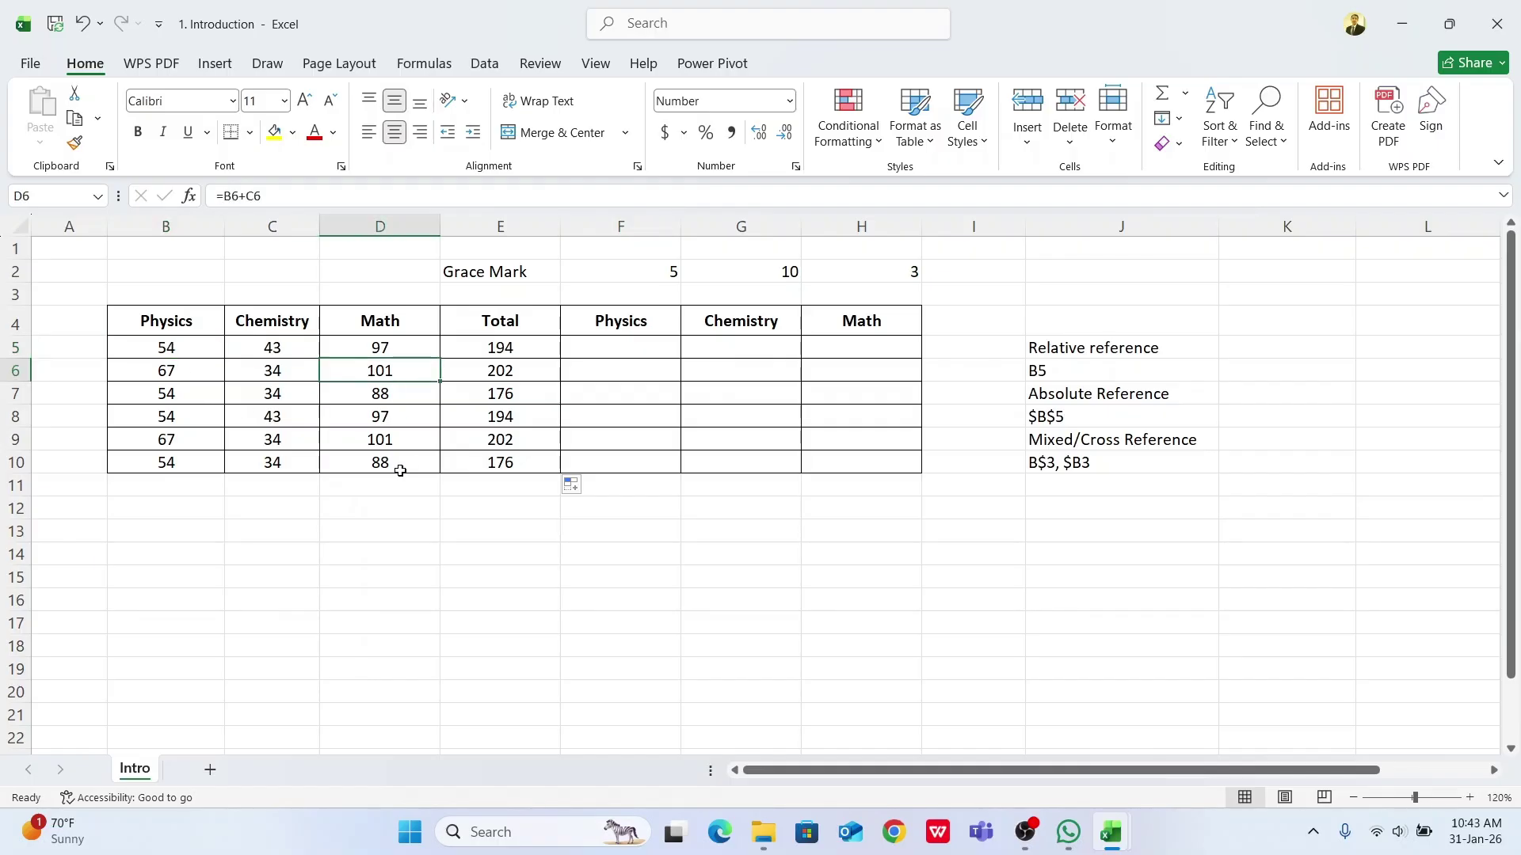
text(100)
key(Return)
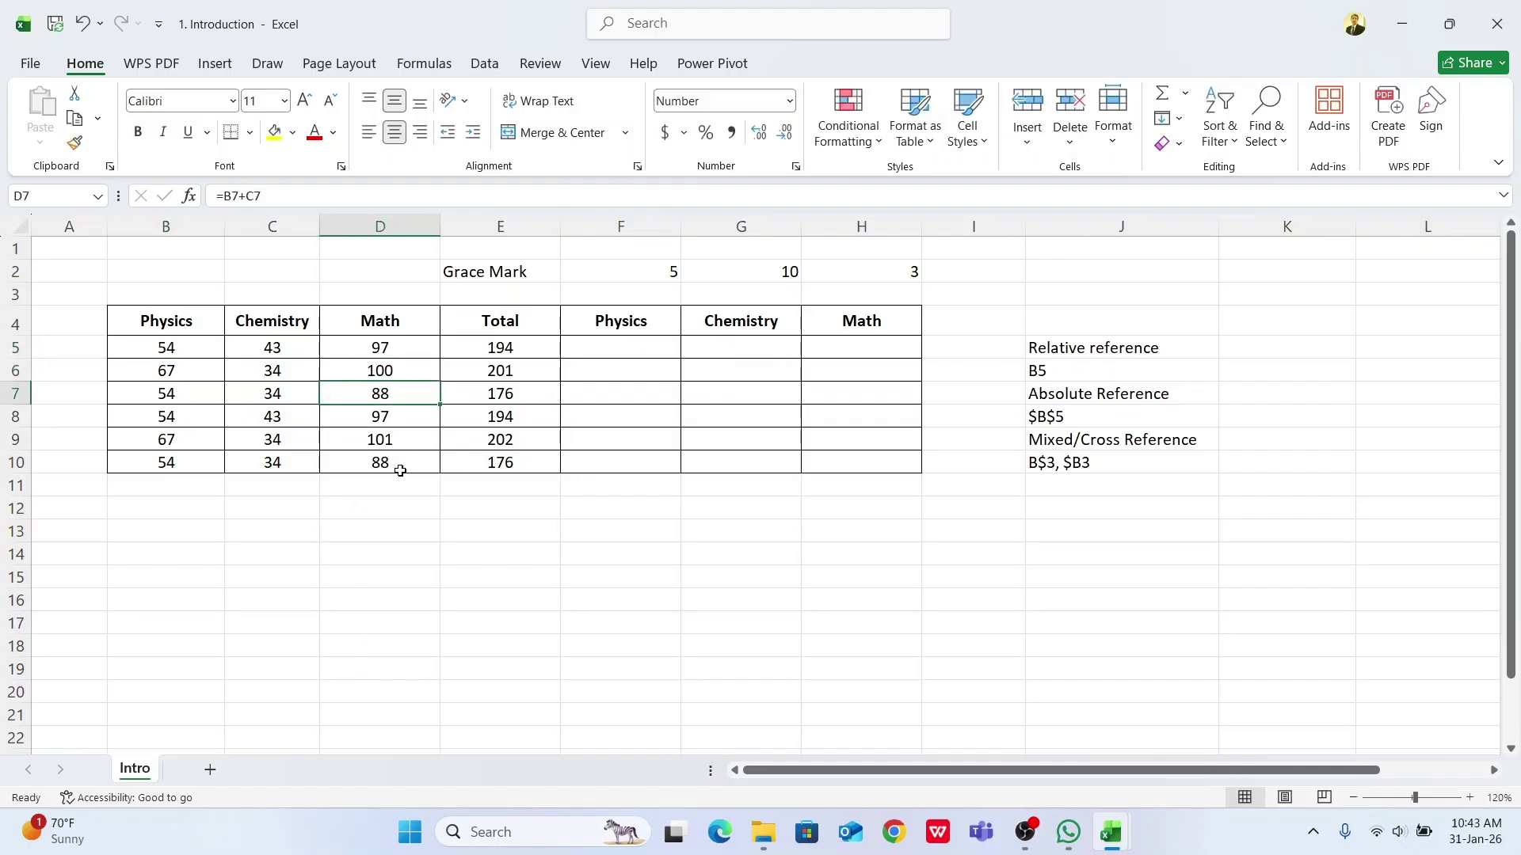
click(400, 471)
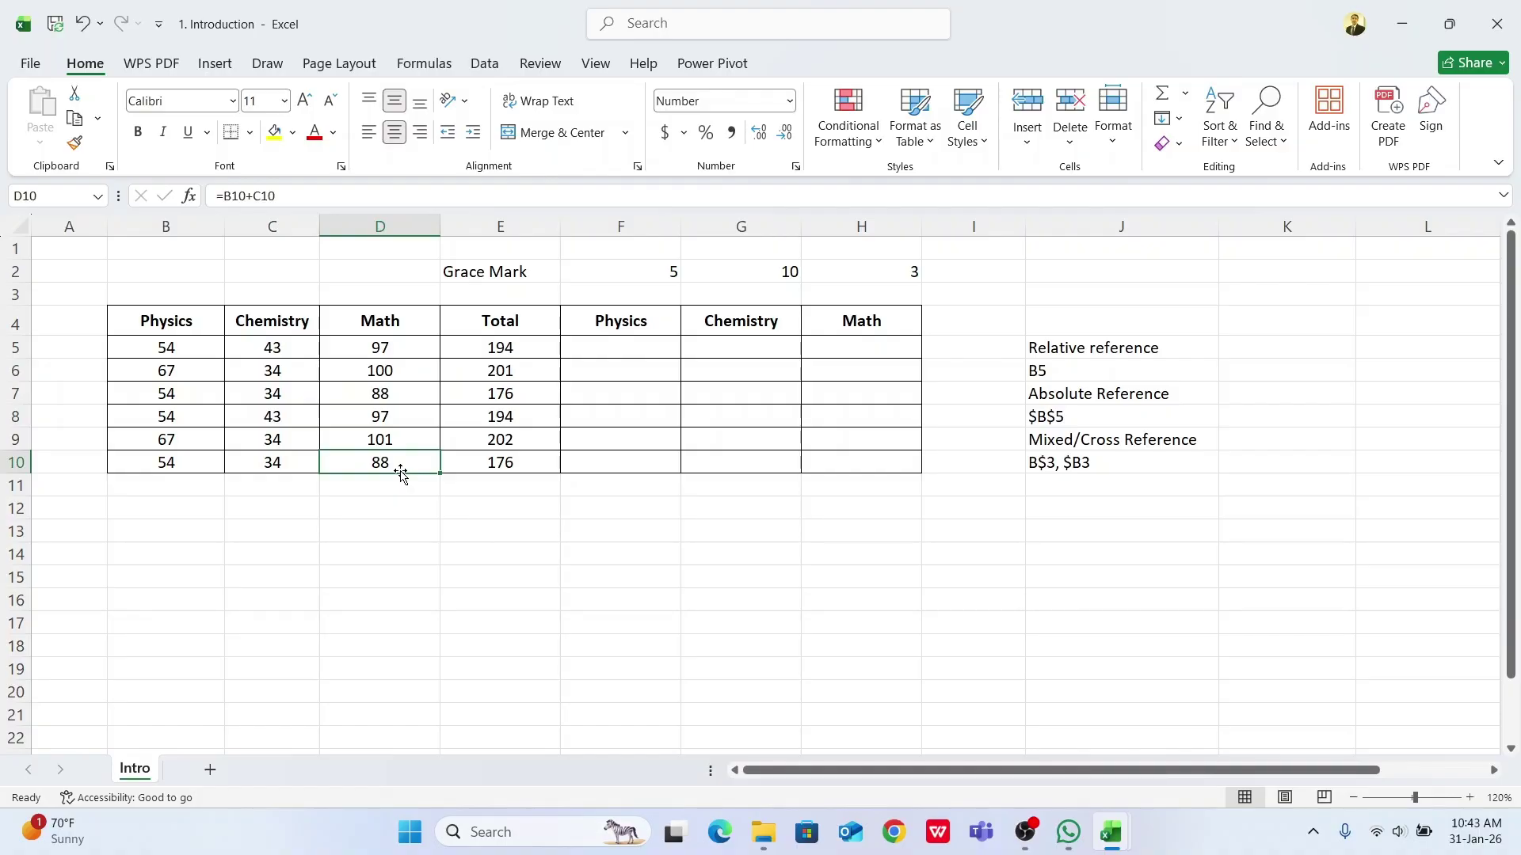
key(Up)
text(100)
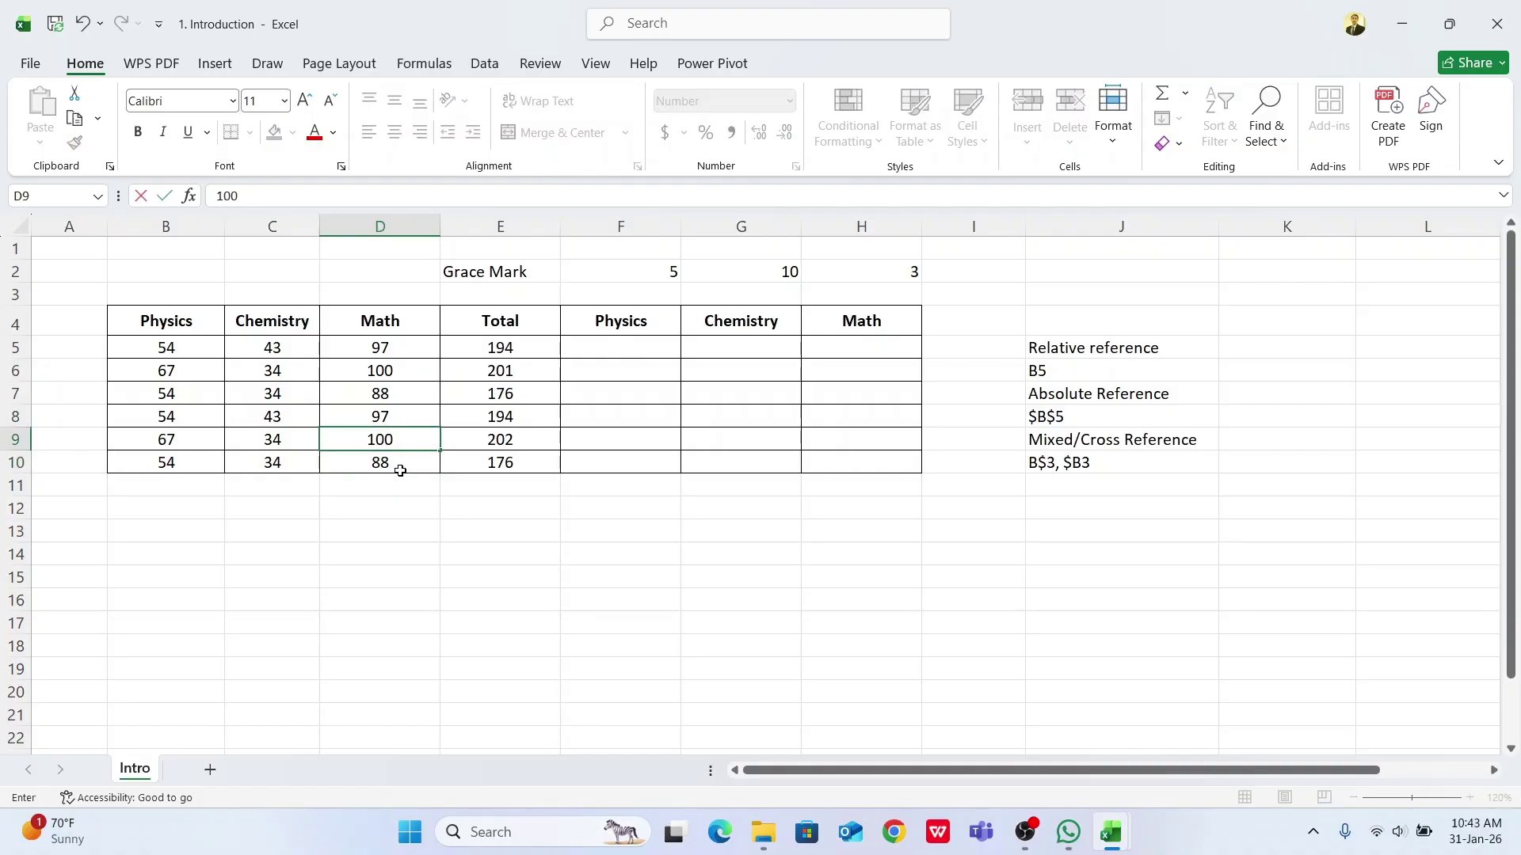
key(Return)
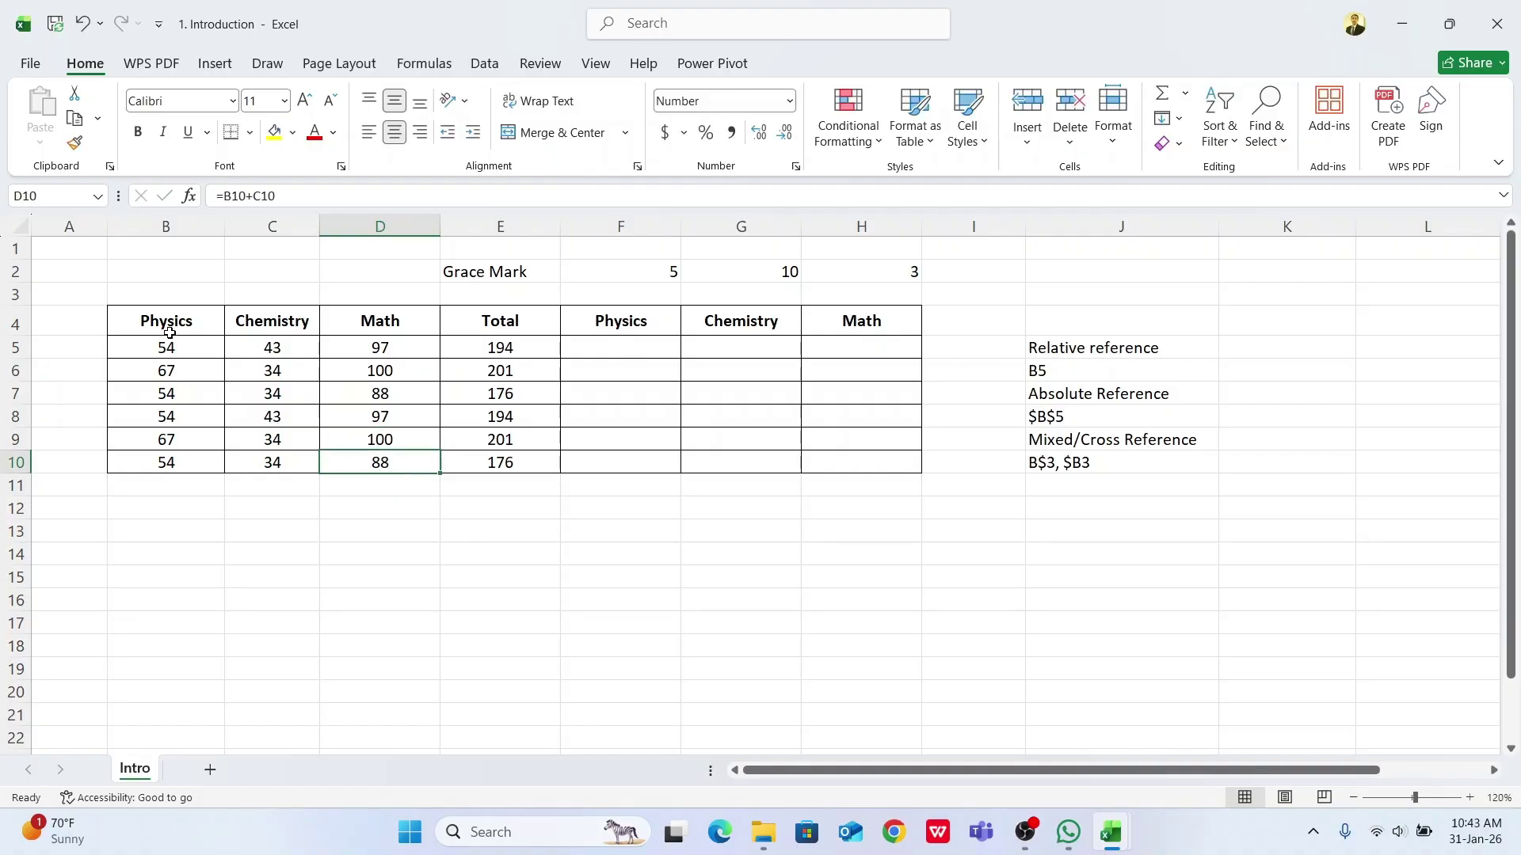
Review the Physics marks in column B, the Physics grace mark in F2 and the target range F5:F10
click(153, 354)
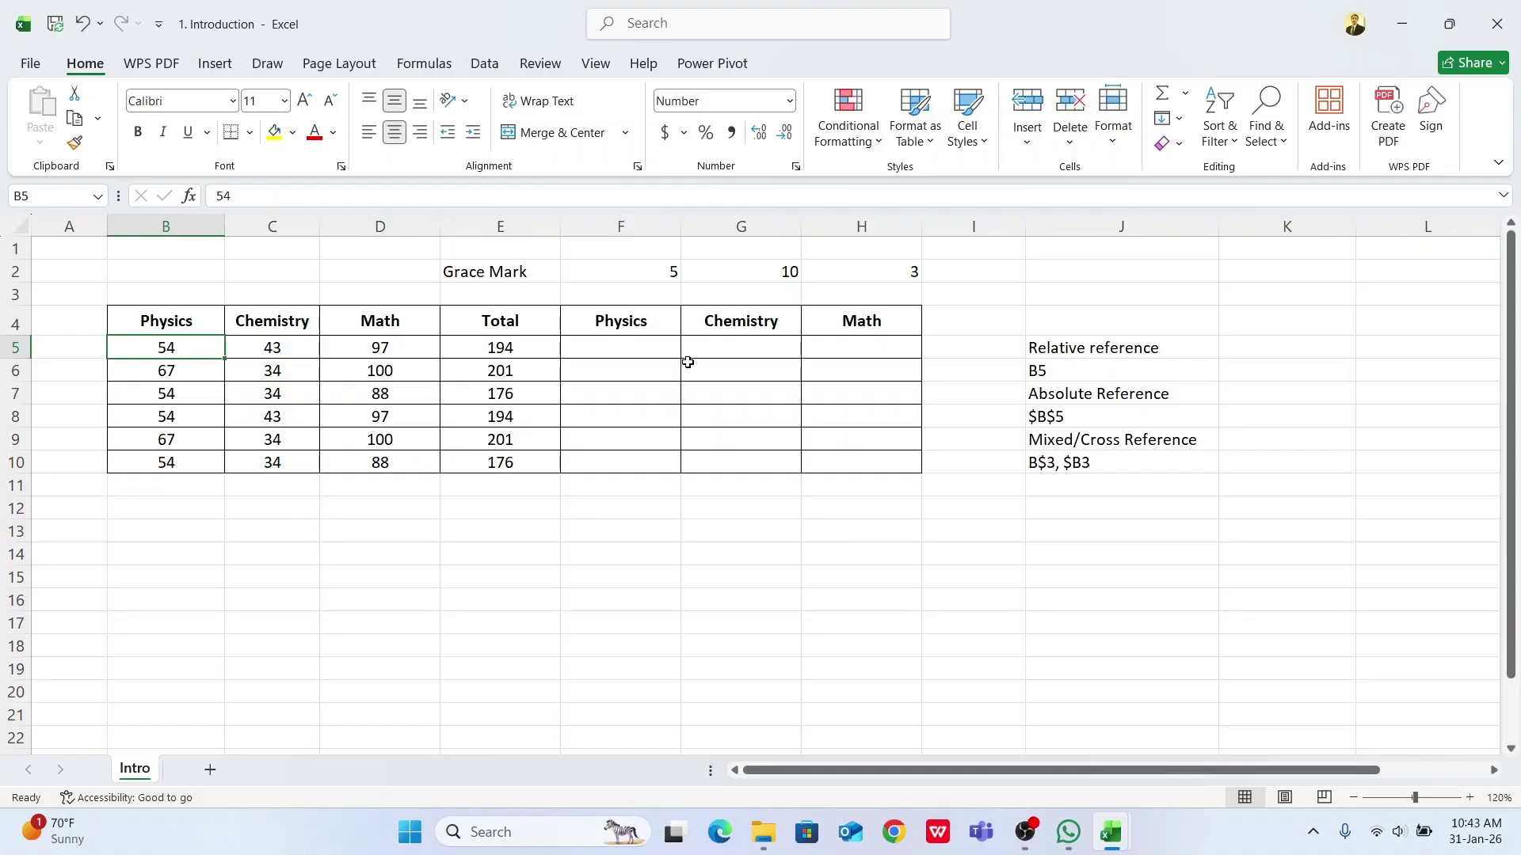
click(656, 272)
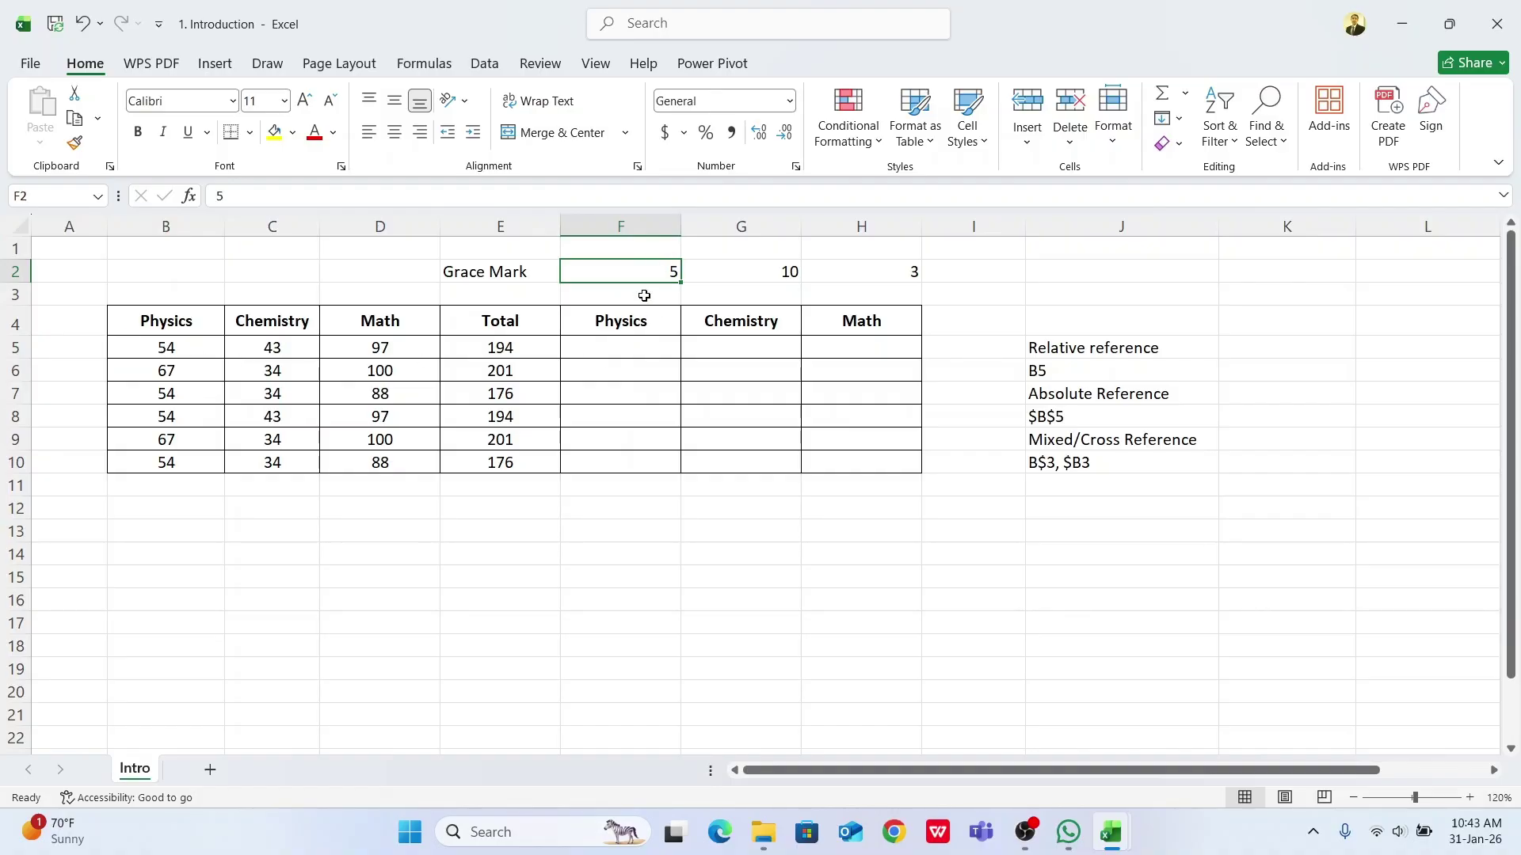
click(164, 351)
click(181, 371)
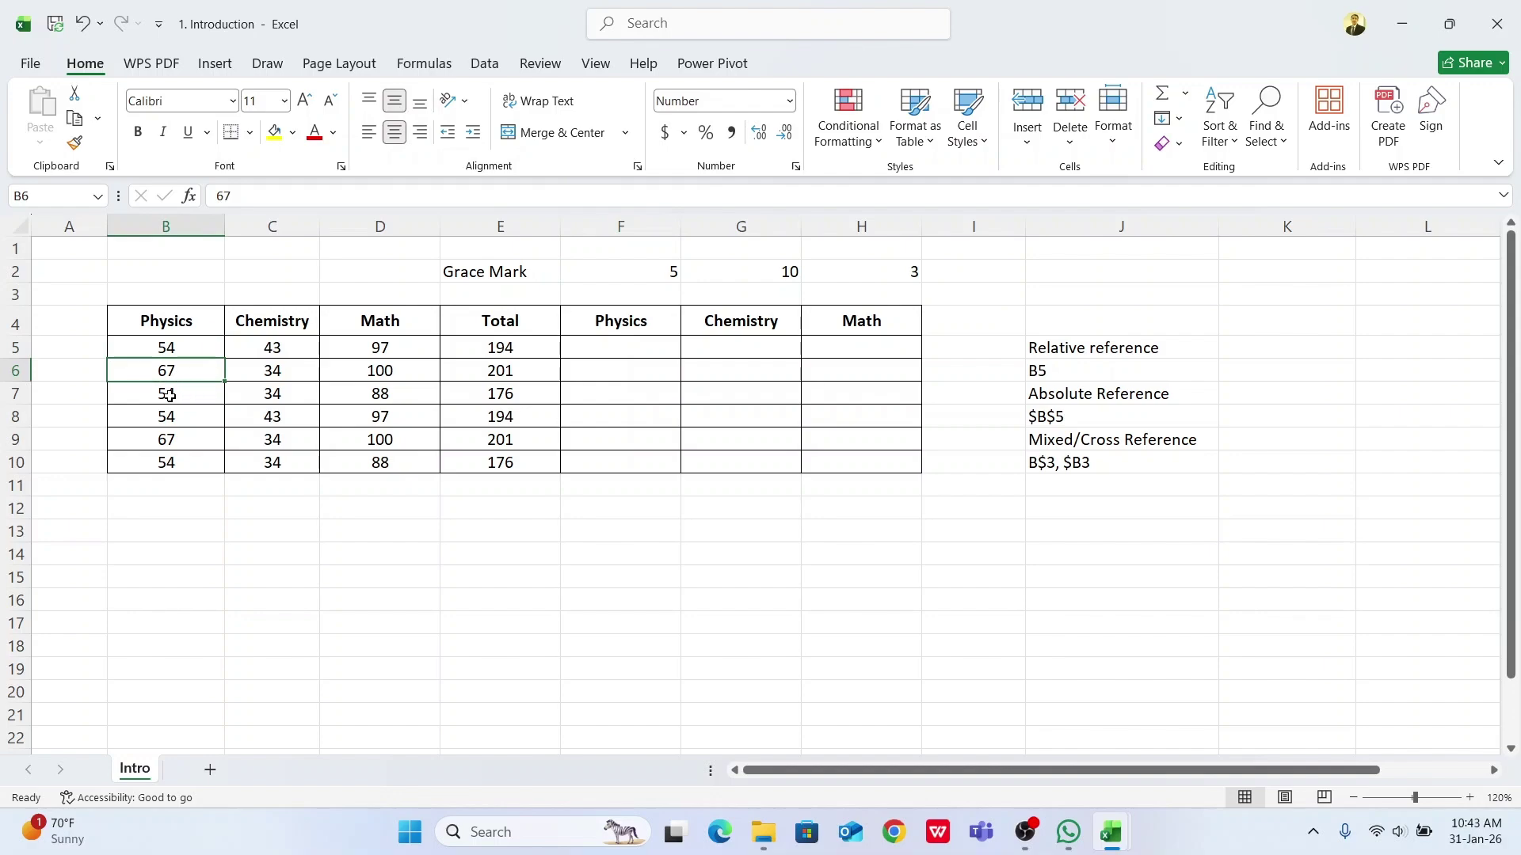
click(179, 396)
click(180, 417)
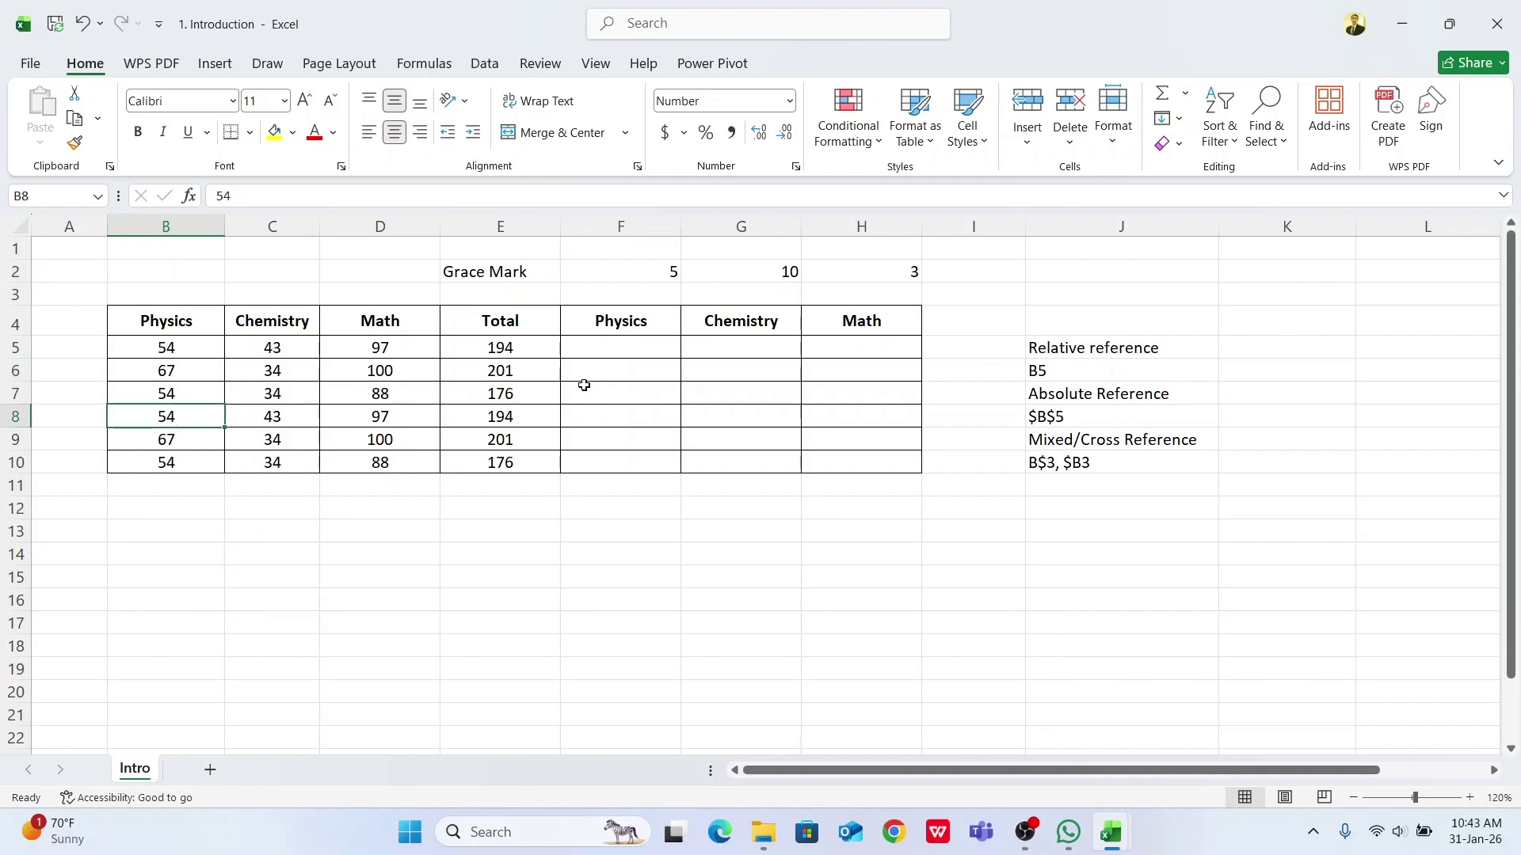
click(603, 345)
drag(603, 345, 615, 461)
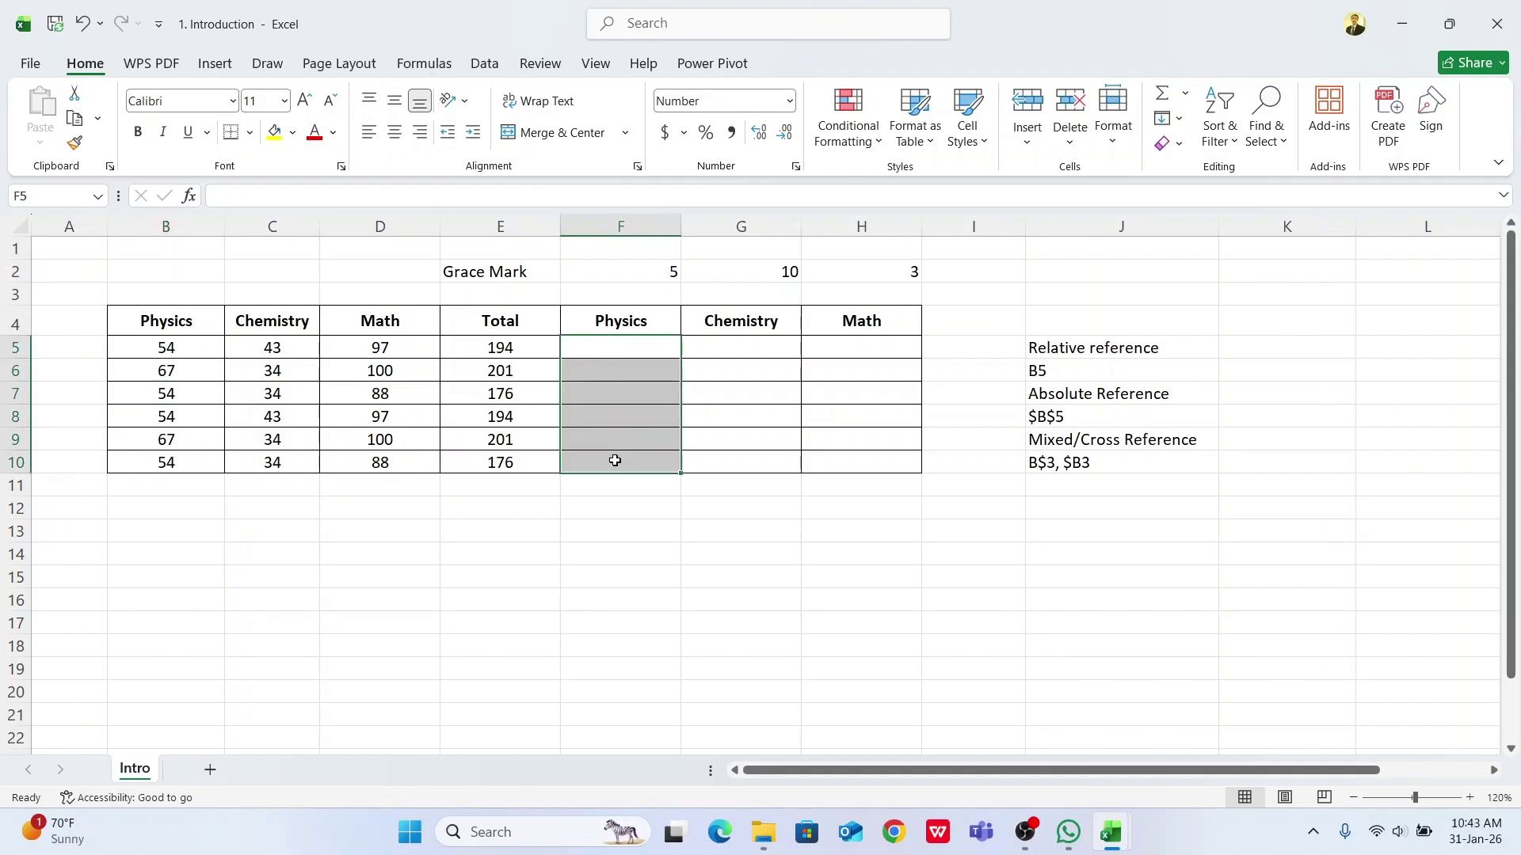
Enter the formula =B5+F2 in F5 and fill it down through F10
click(623, 349)
text(=)
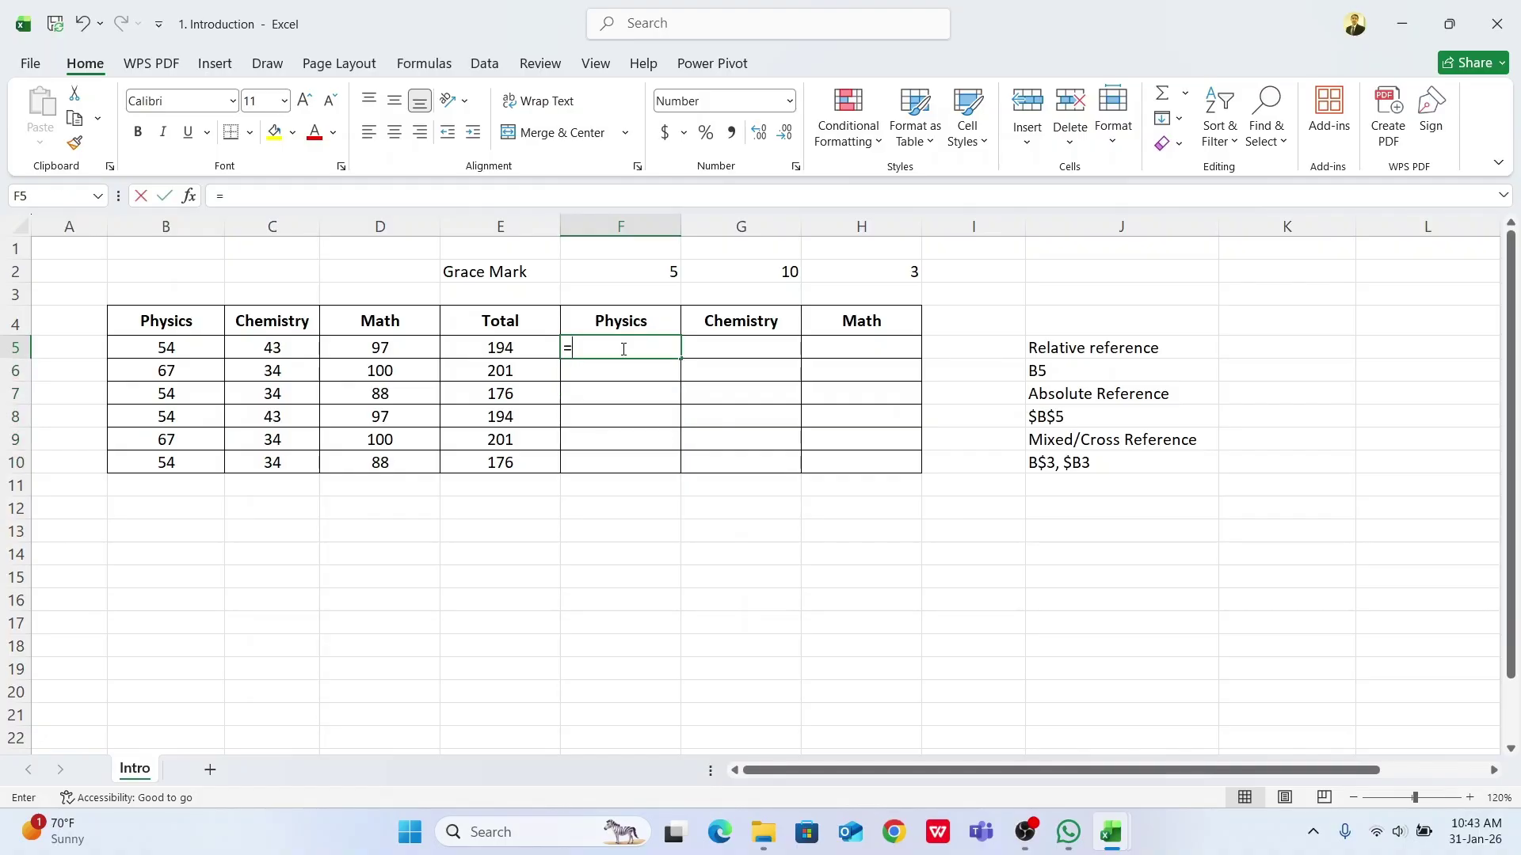
click(193, 354)
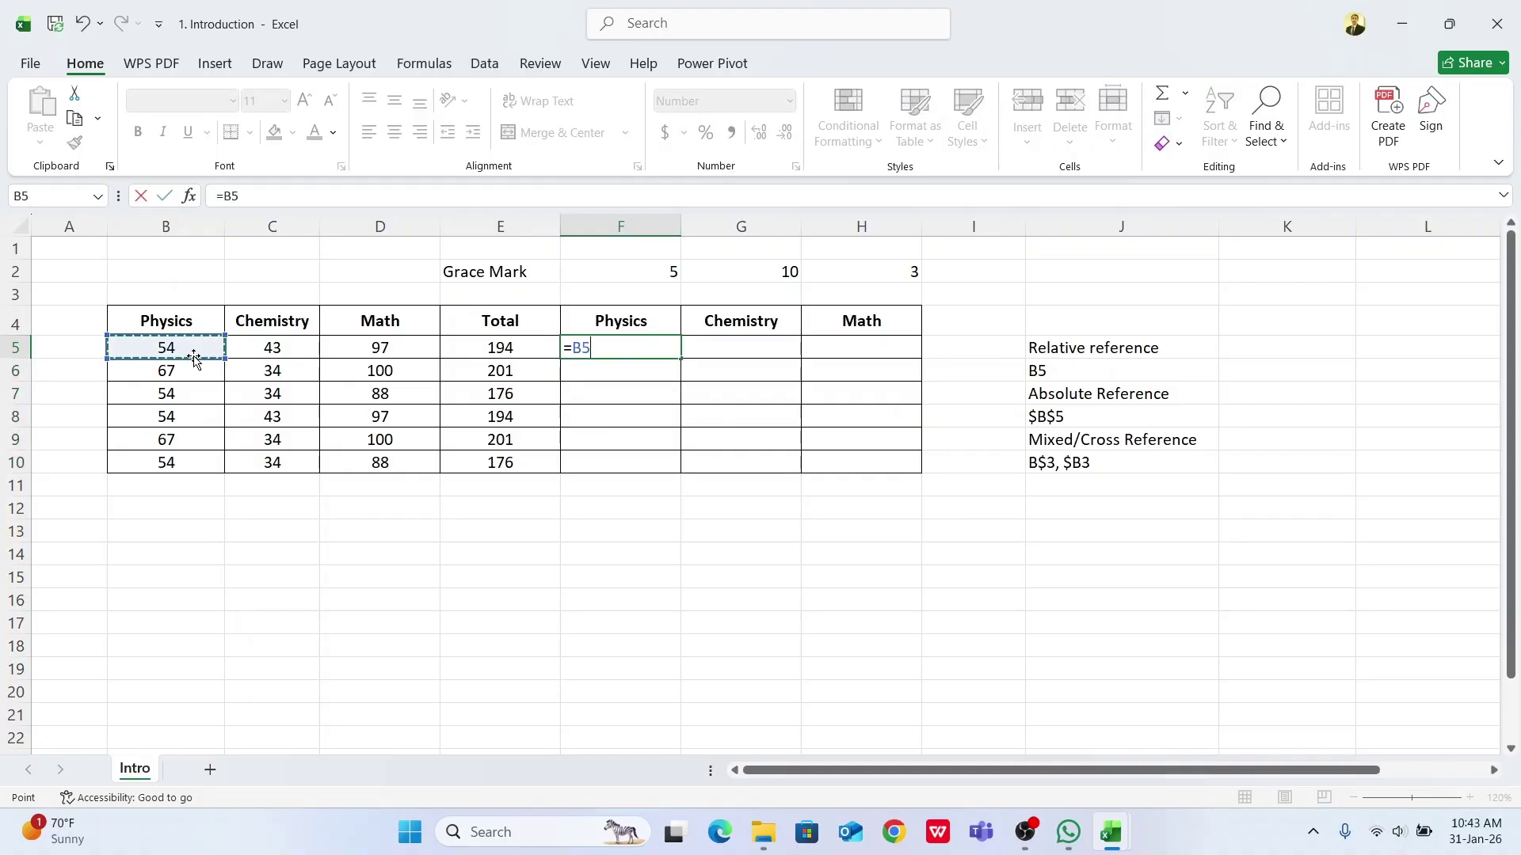
text(+)
click(654, 274)
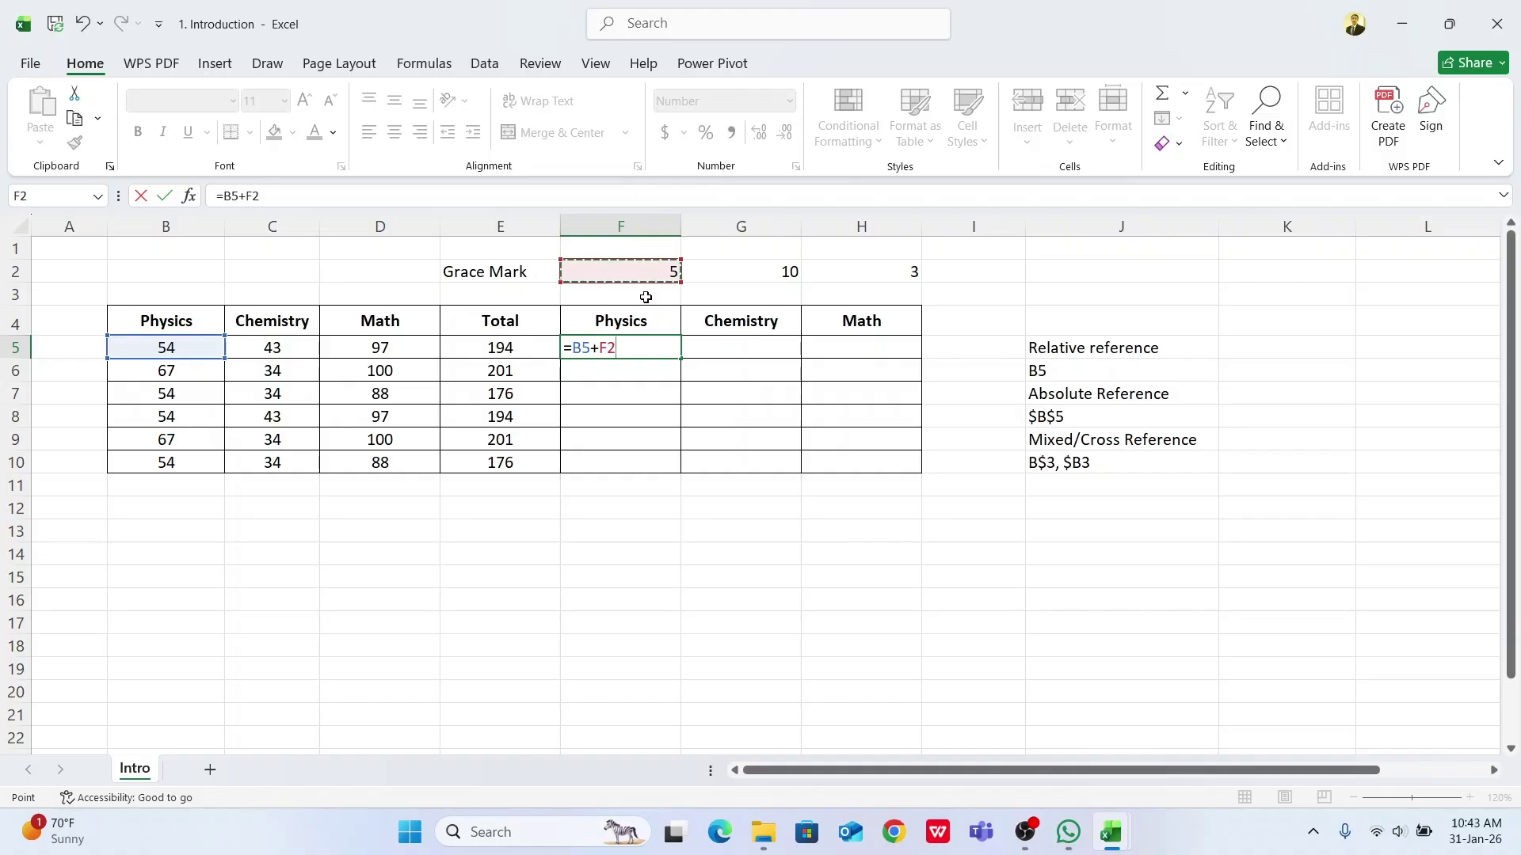
key(ctrl+Return)
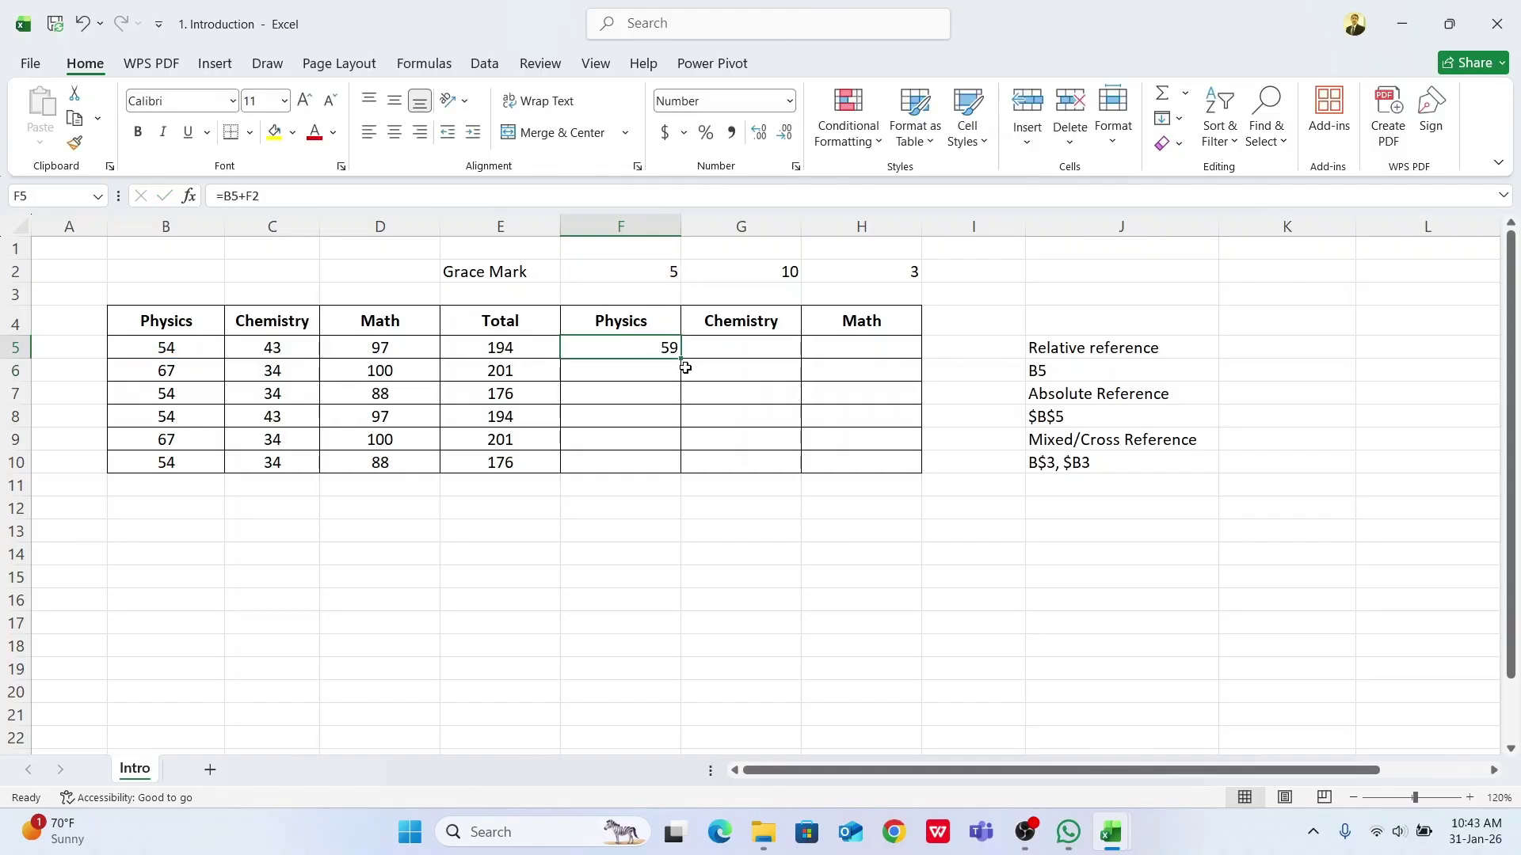
drag(679, 358, 677, 472)
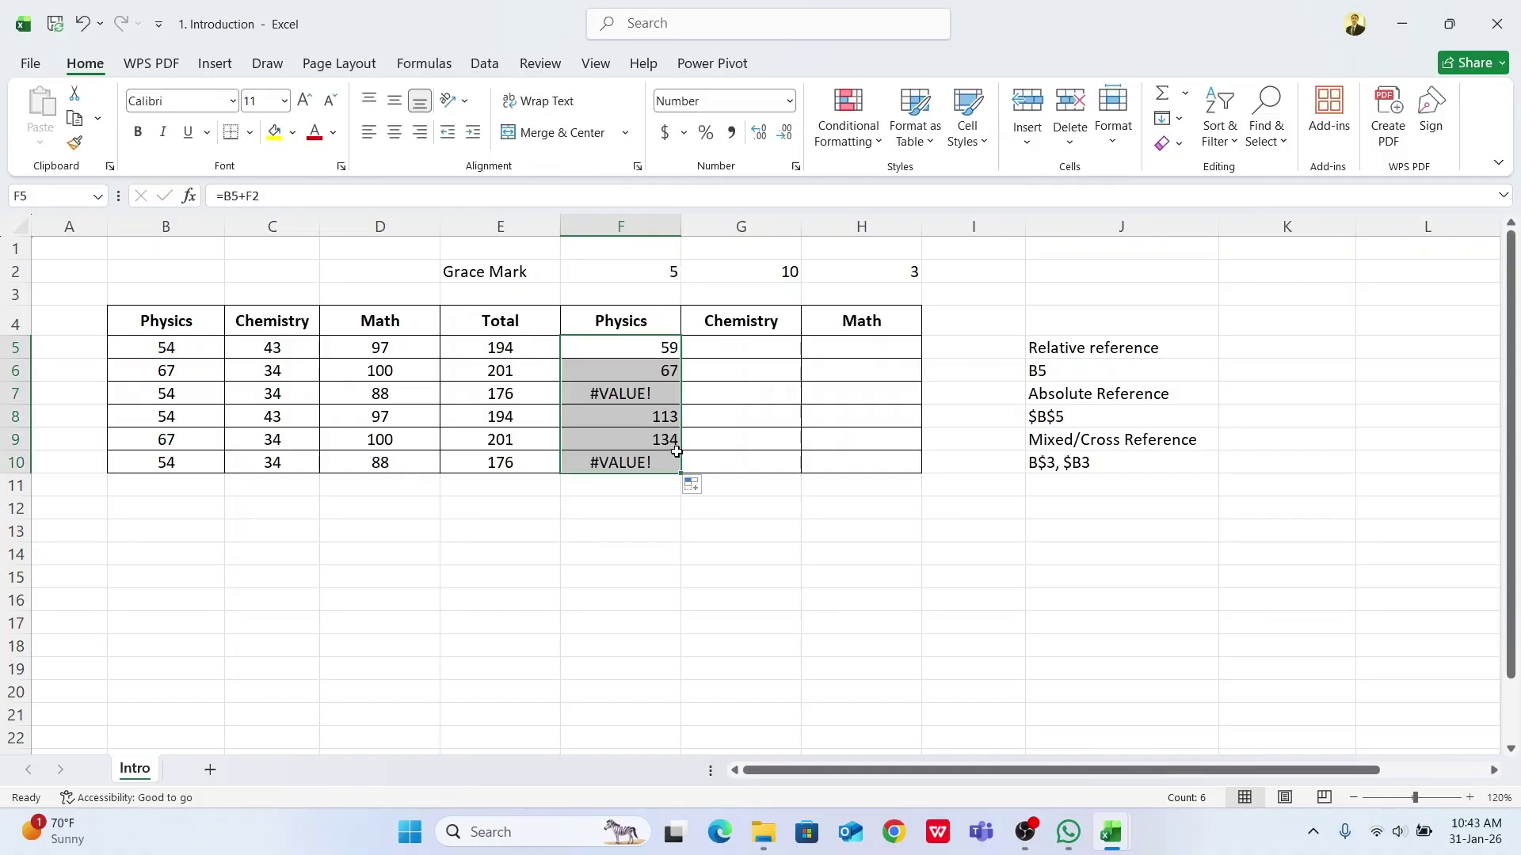
Examine the formulas in F5 and F6 against the Physics marks and the grace mark cell they should reference
click(647, 369)
click(632, 349)
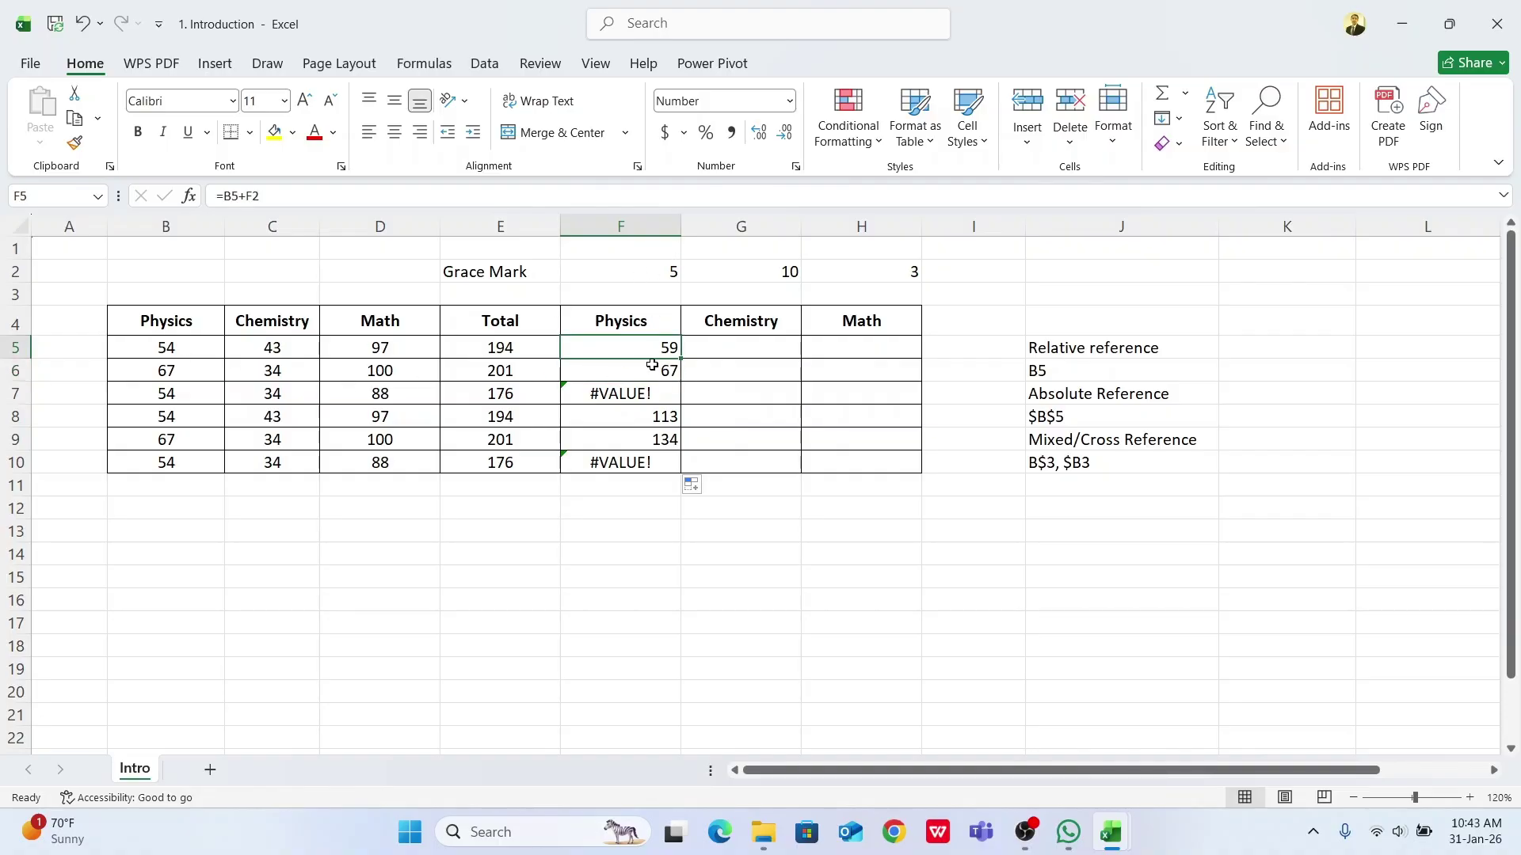
click(170, 367)
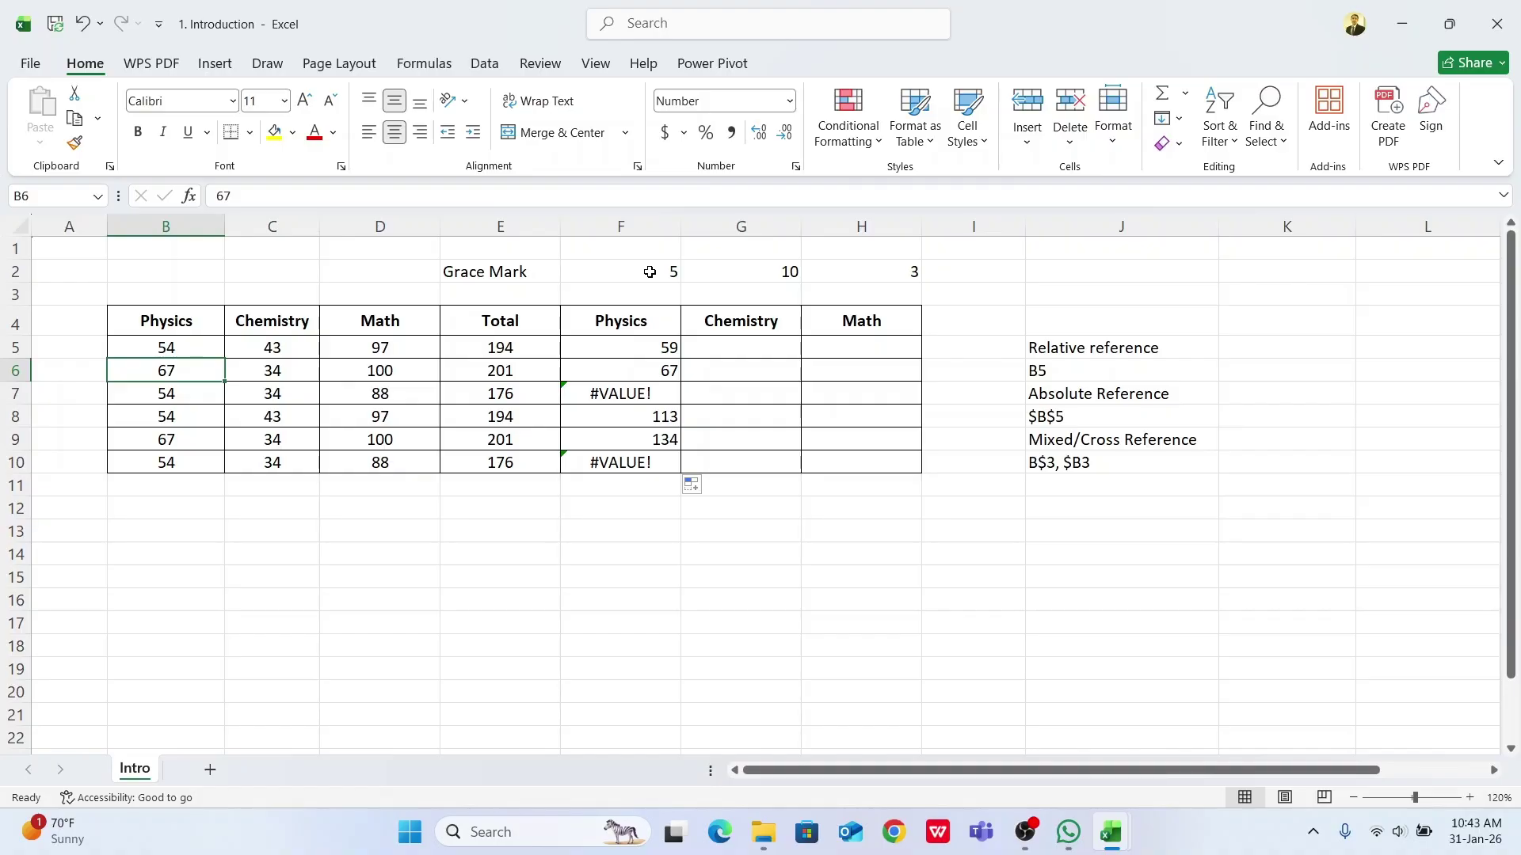
click(642, 371)
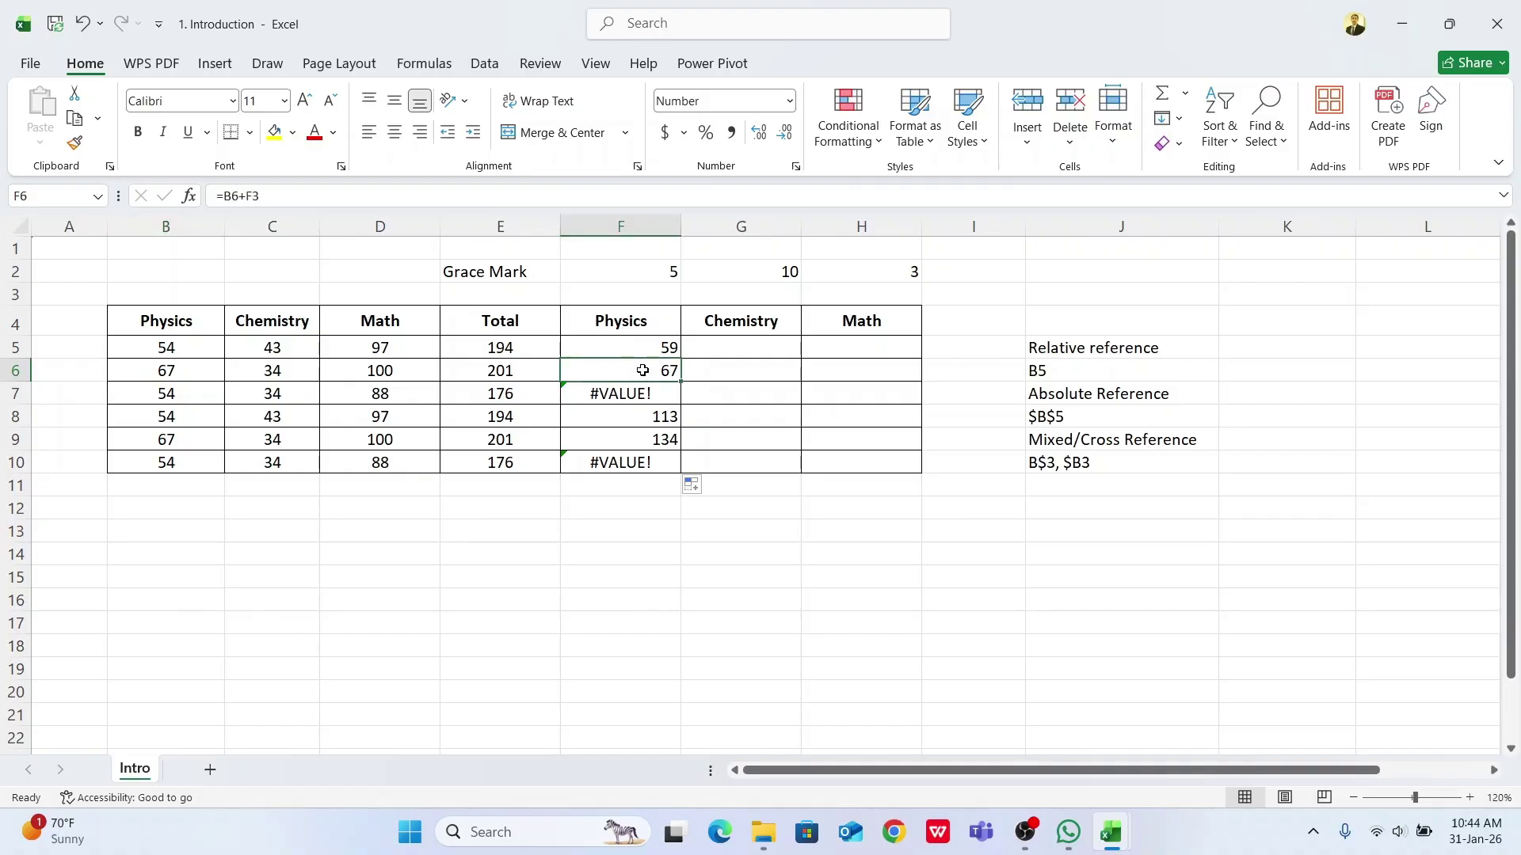
click(312, 199)
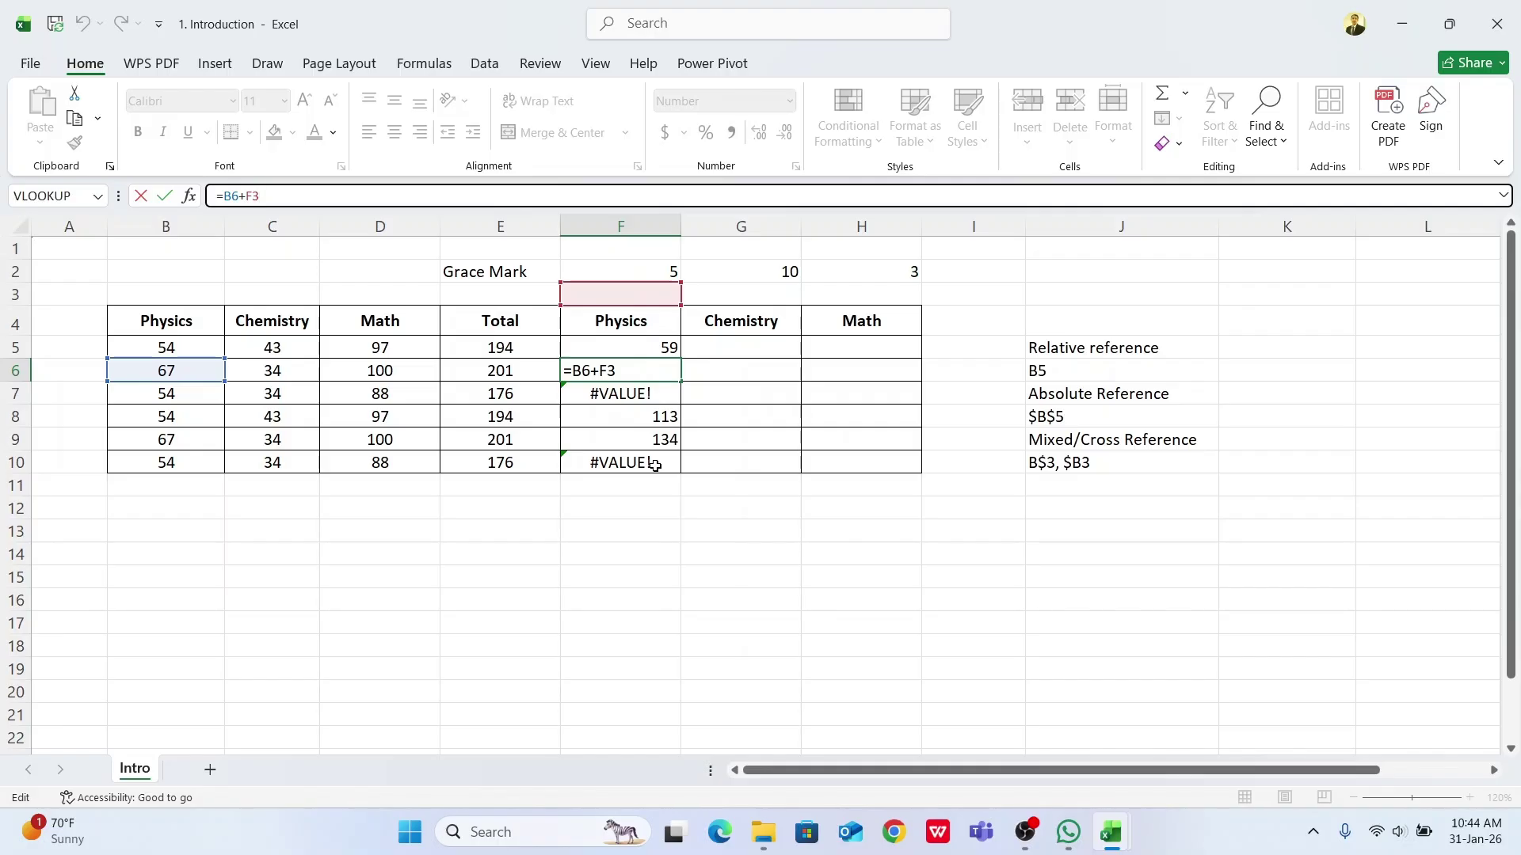
click(669, 339)
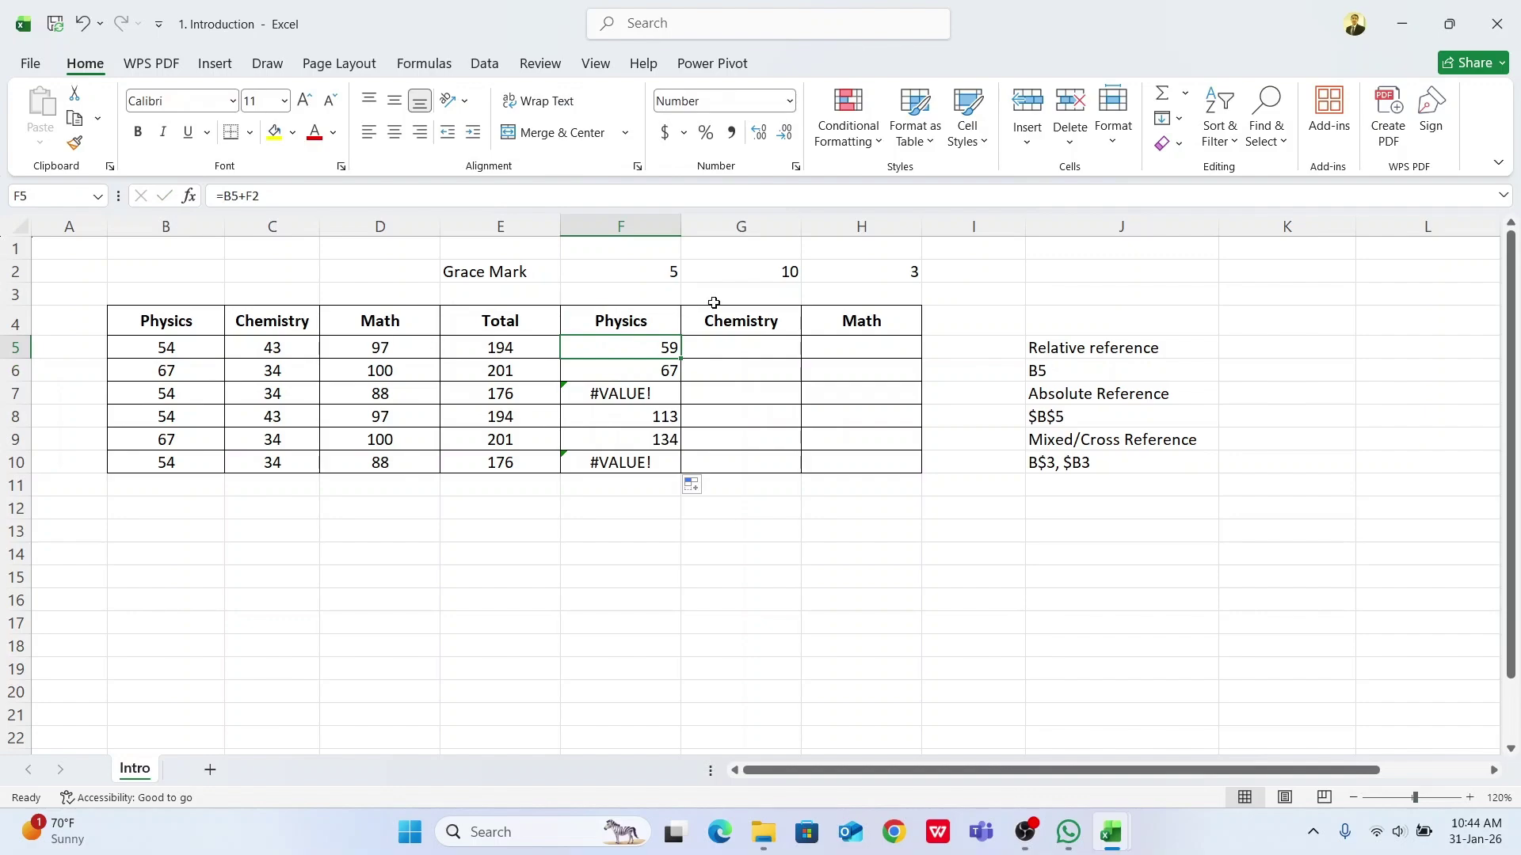
click(644, 272)
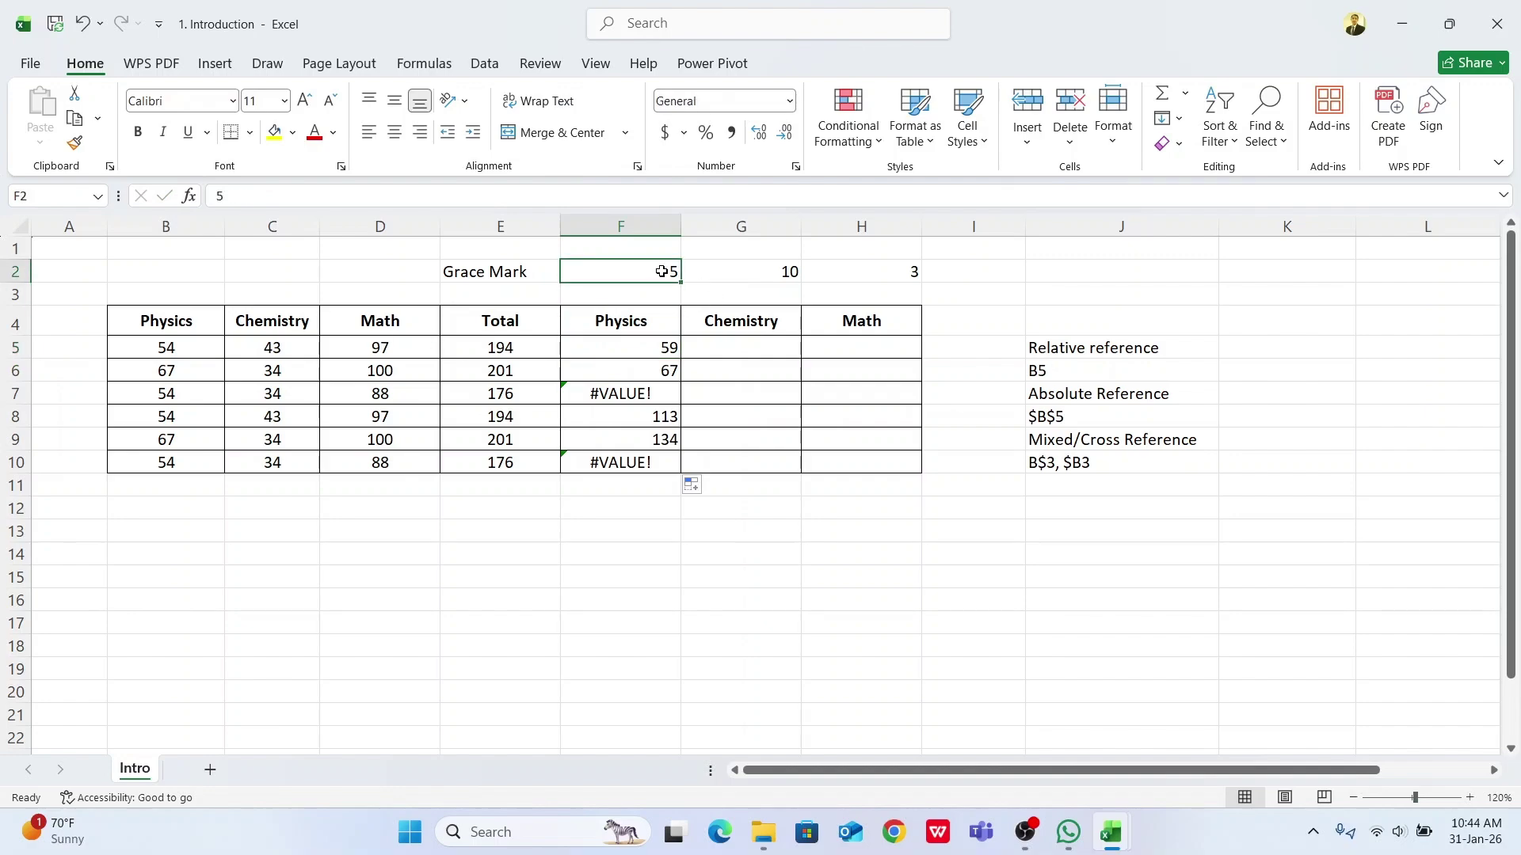
drag(208, 350, 187, 467)
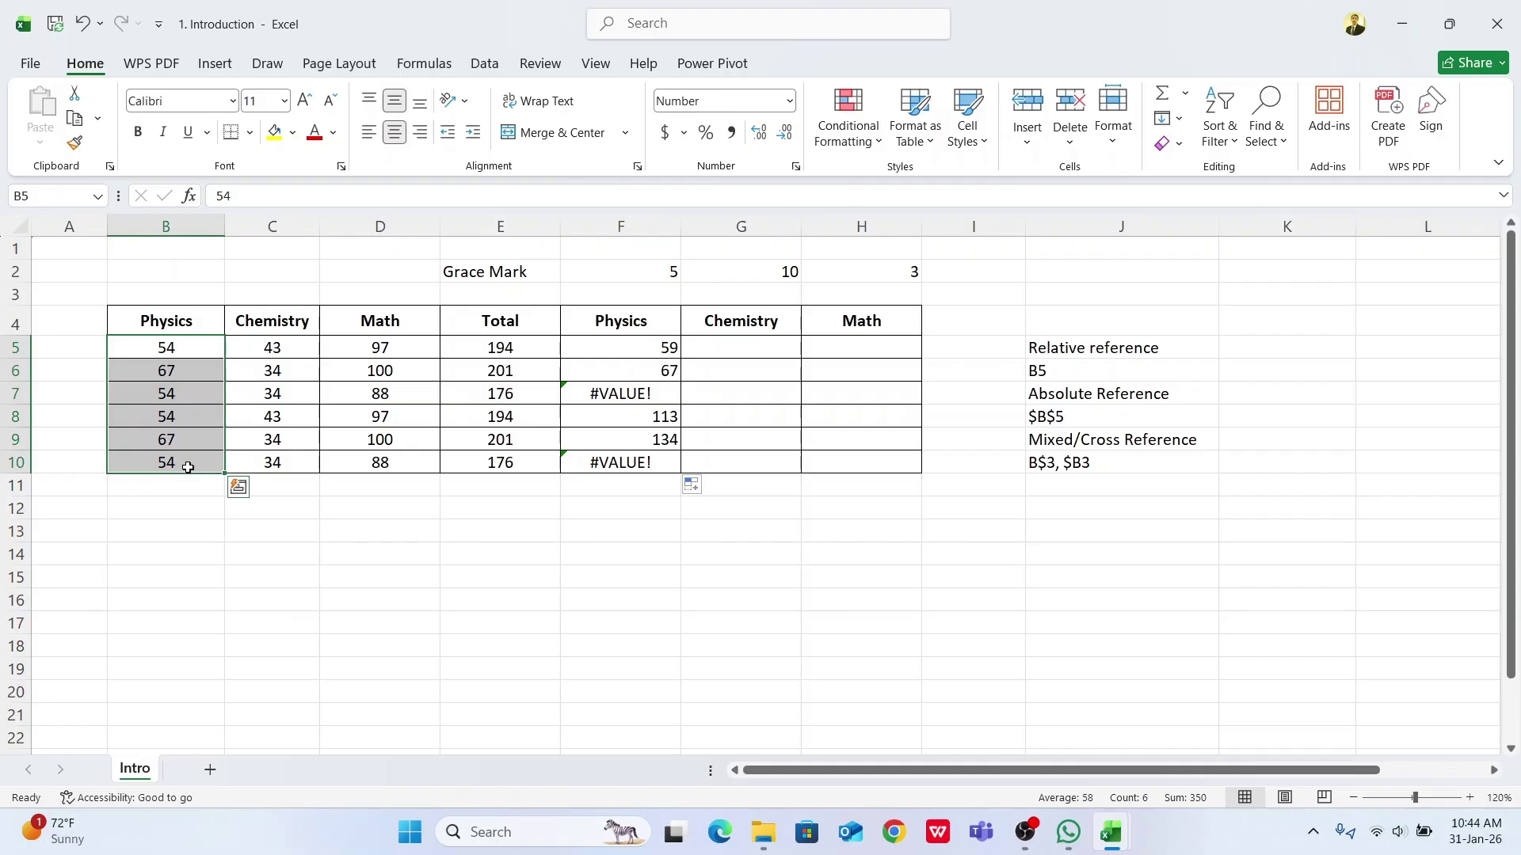
click(661, 271)
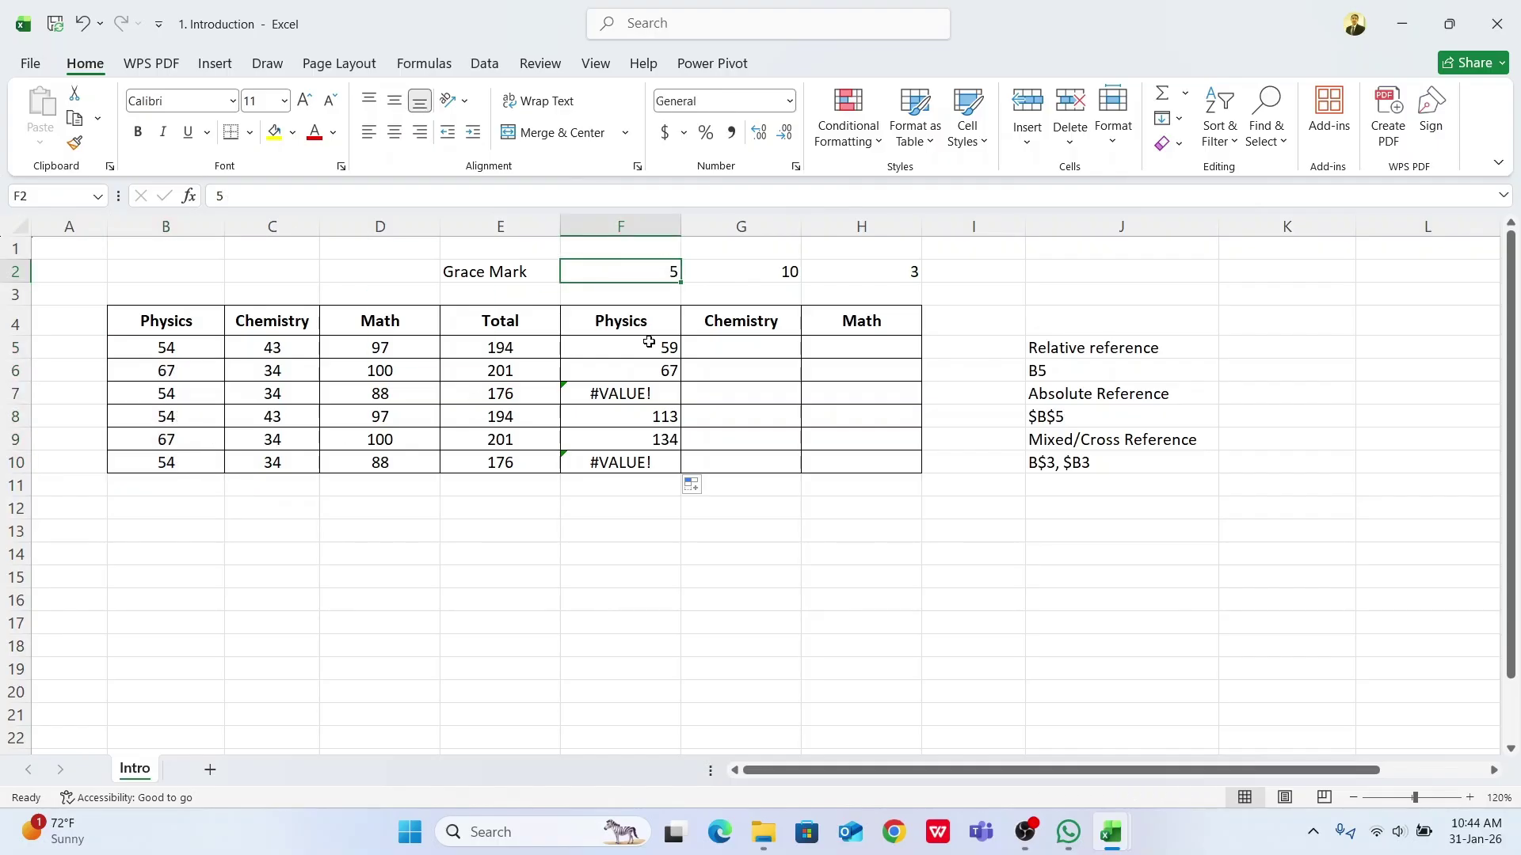
Clear the grace mark formulas from F5:F10
drag(648, 343, 650, 462)
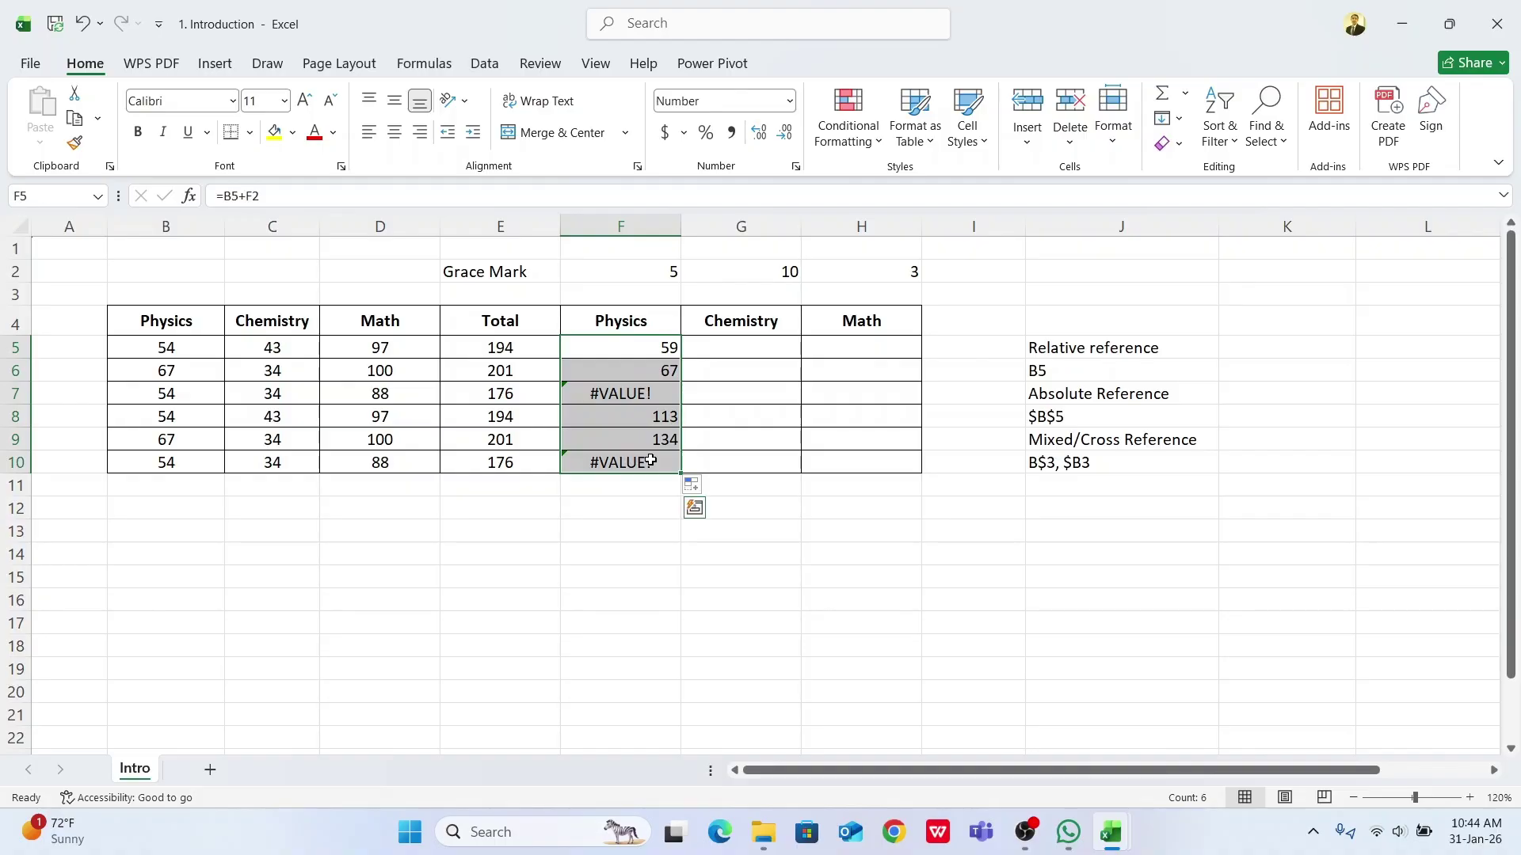
key(Delete)
click(642, 345)
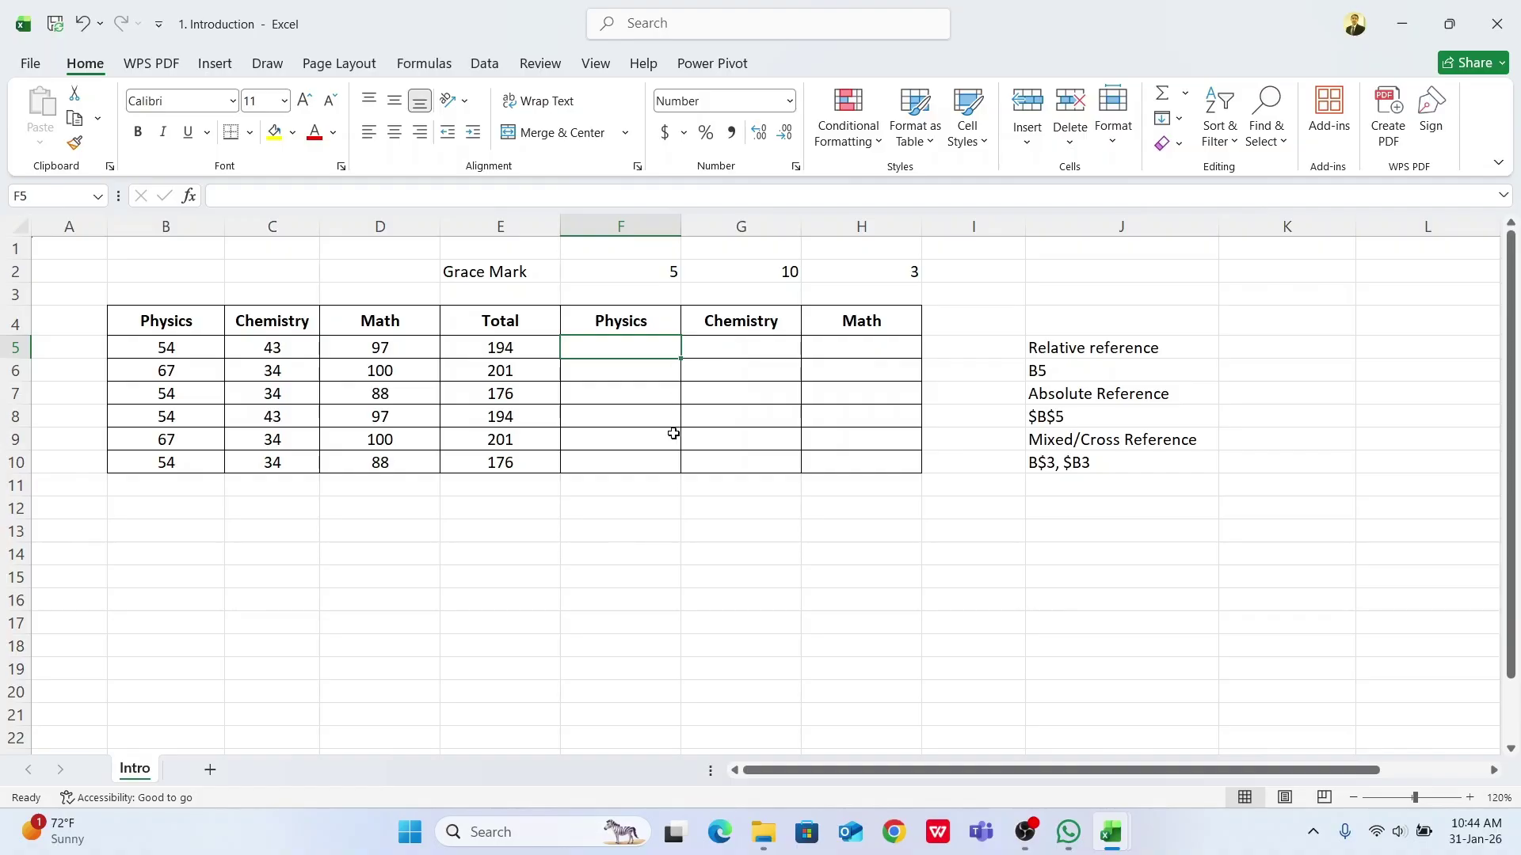
Review the Physics grace mark in F2 and the Absolute Reference example in J7:J8
click(625, 270)
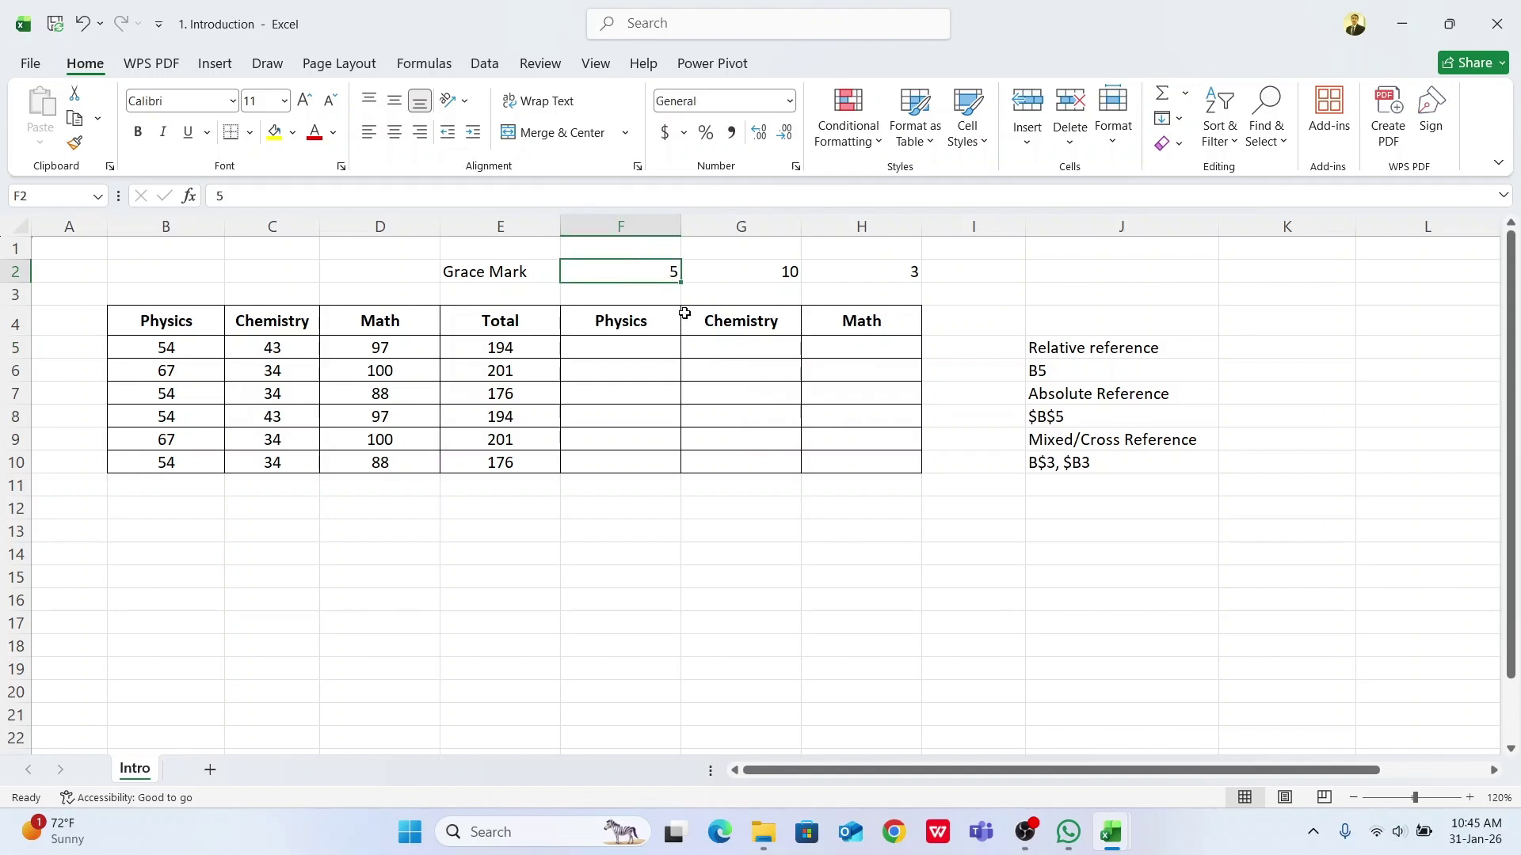
click(640, 347)
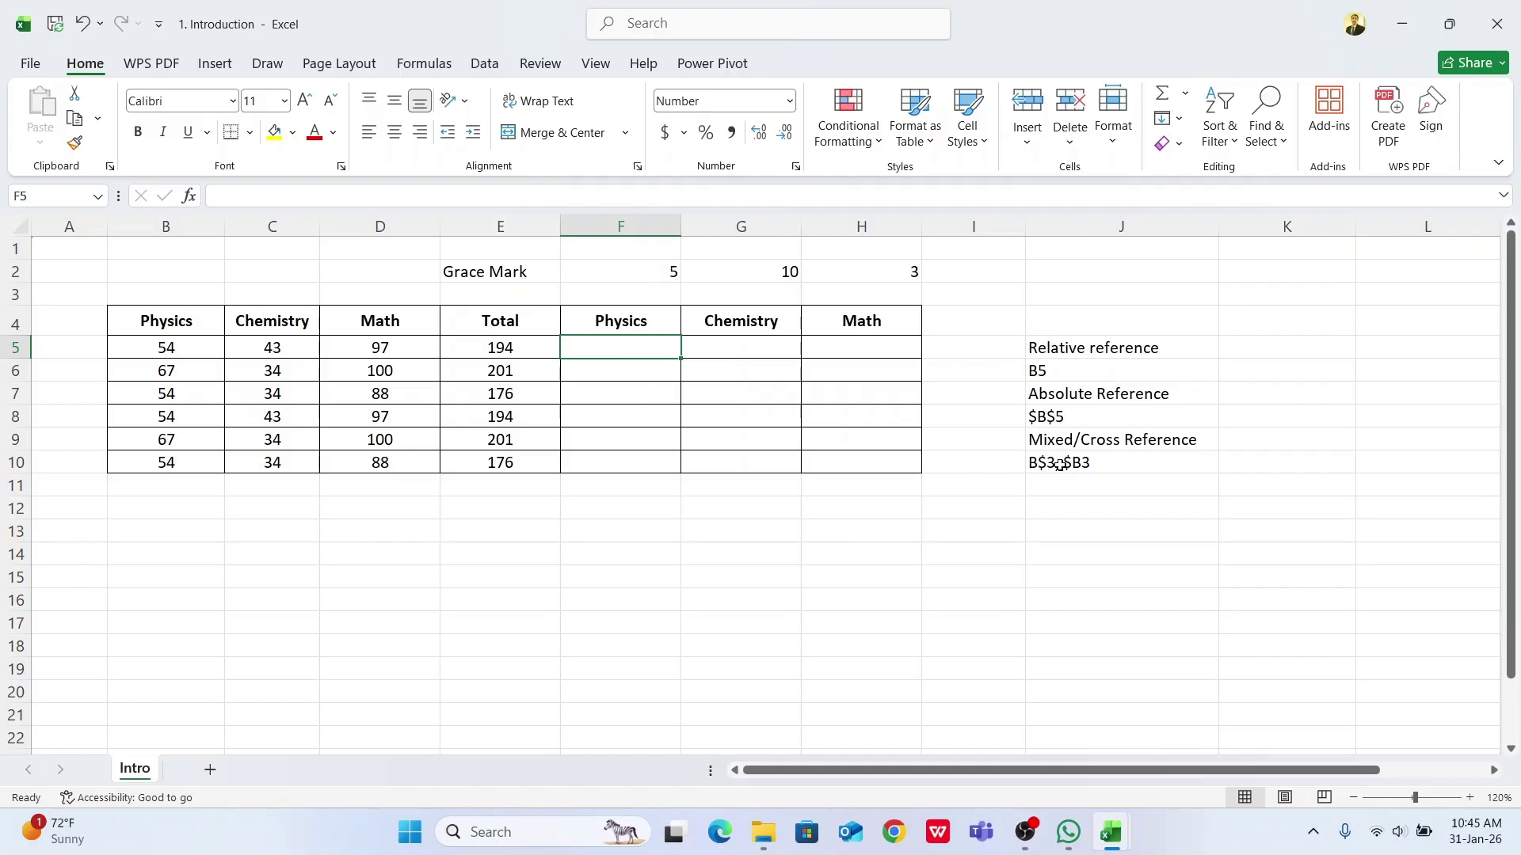
click(1082, 398)
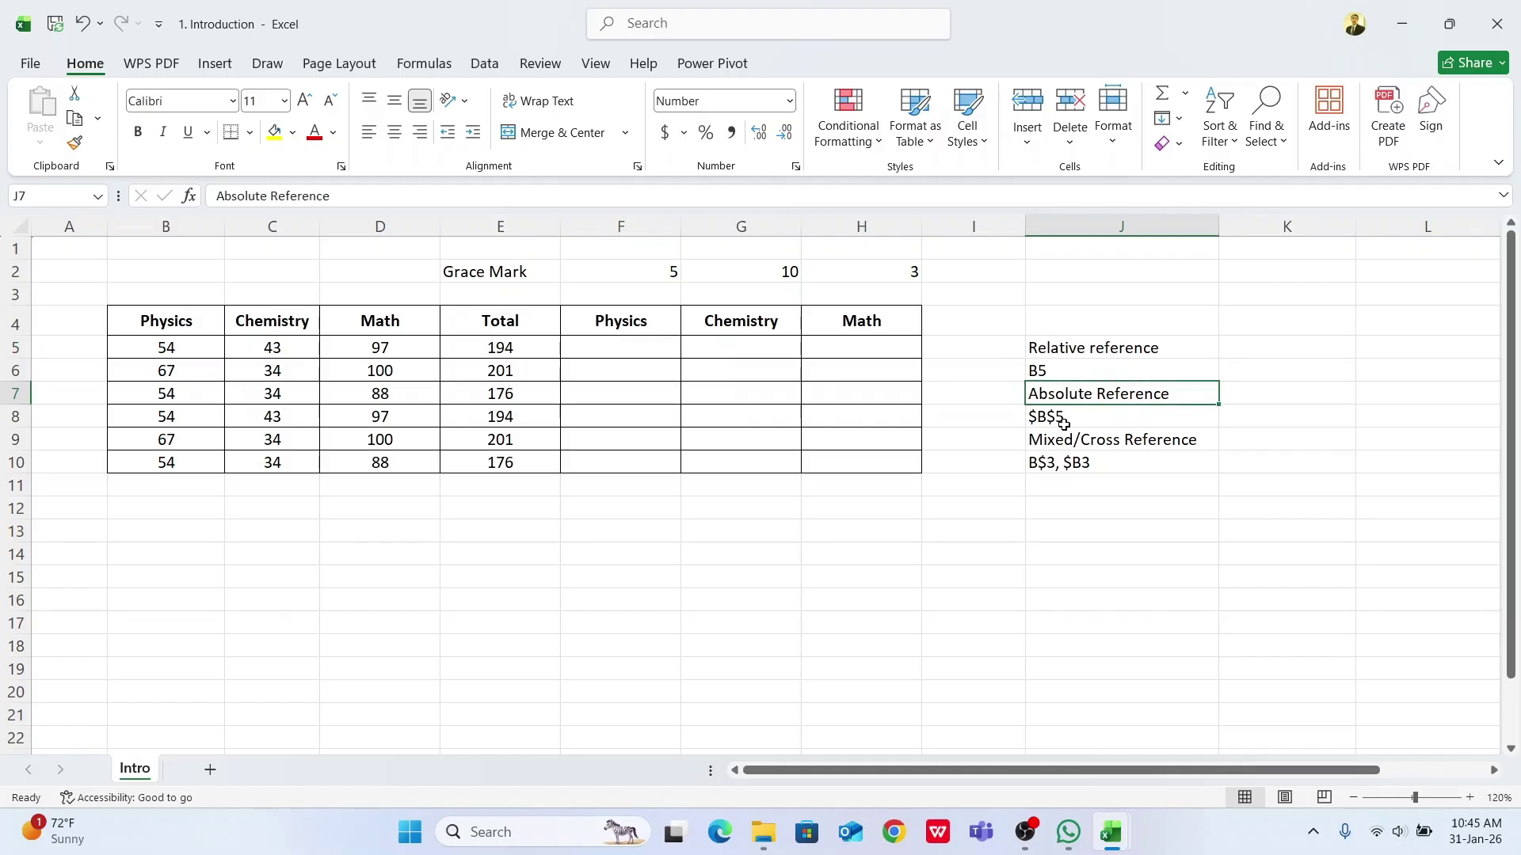
click(1063, 418)
click(624, 349)
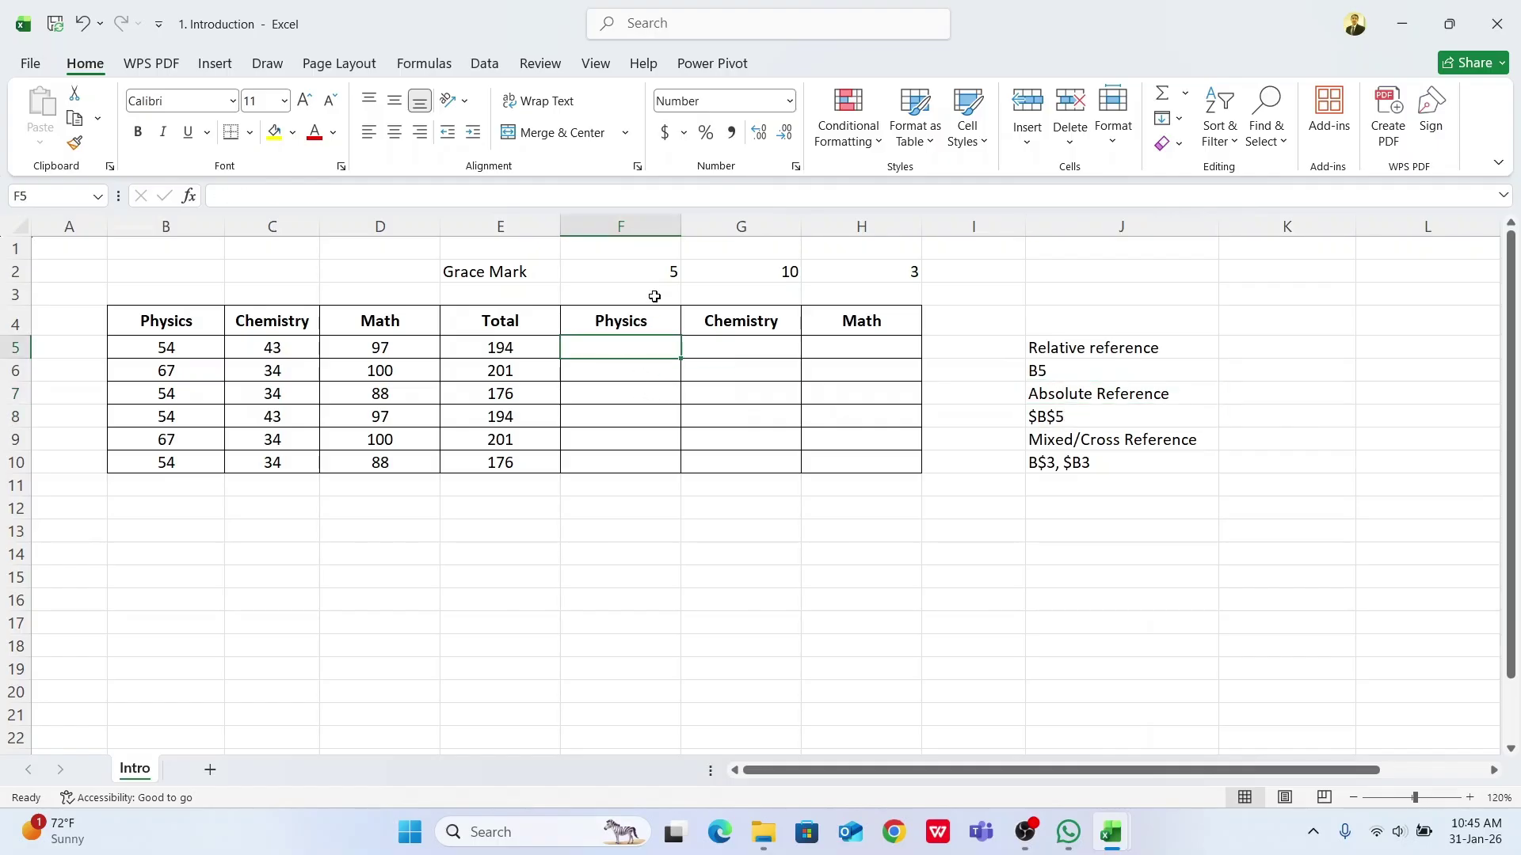
Enter the formula =B5+$F$2 in F5 and fill it down through F10
click(657, 272)
click(647, 355)
text(=)
click(187, 348)
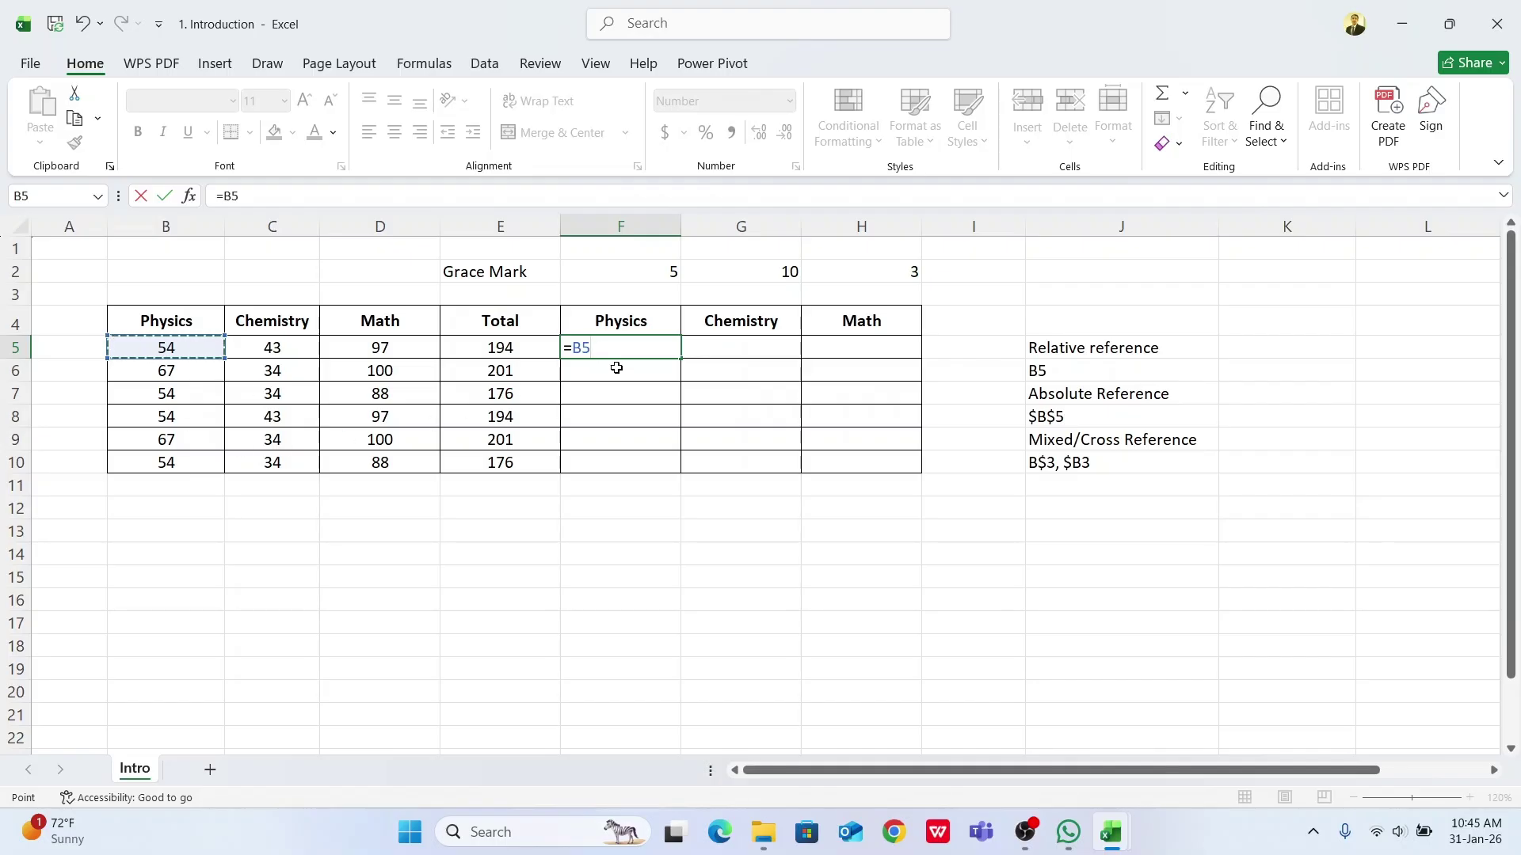
text(+)
click(645, 270)
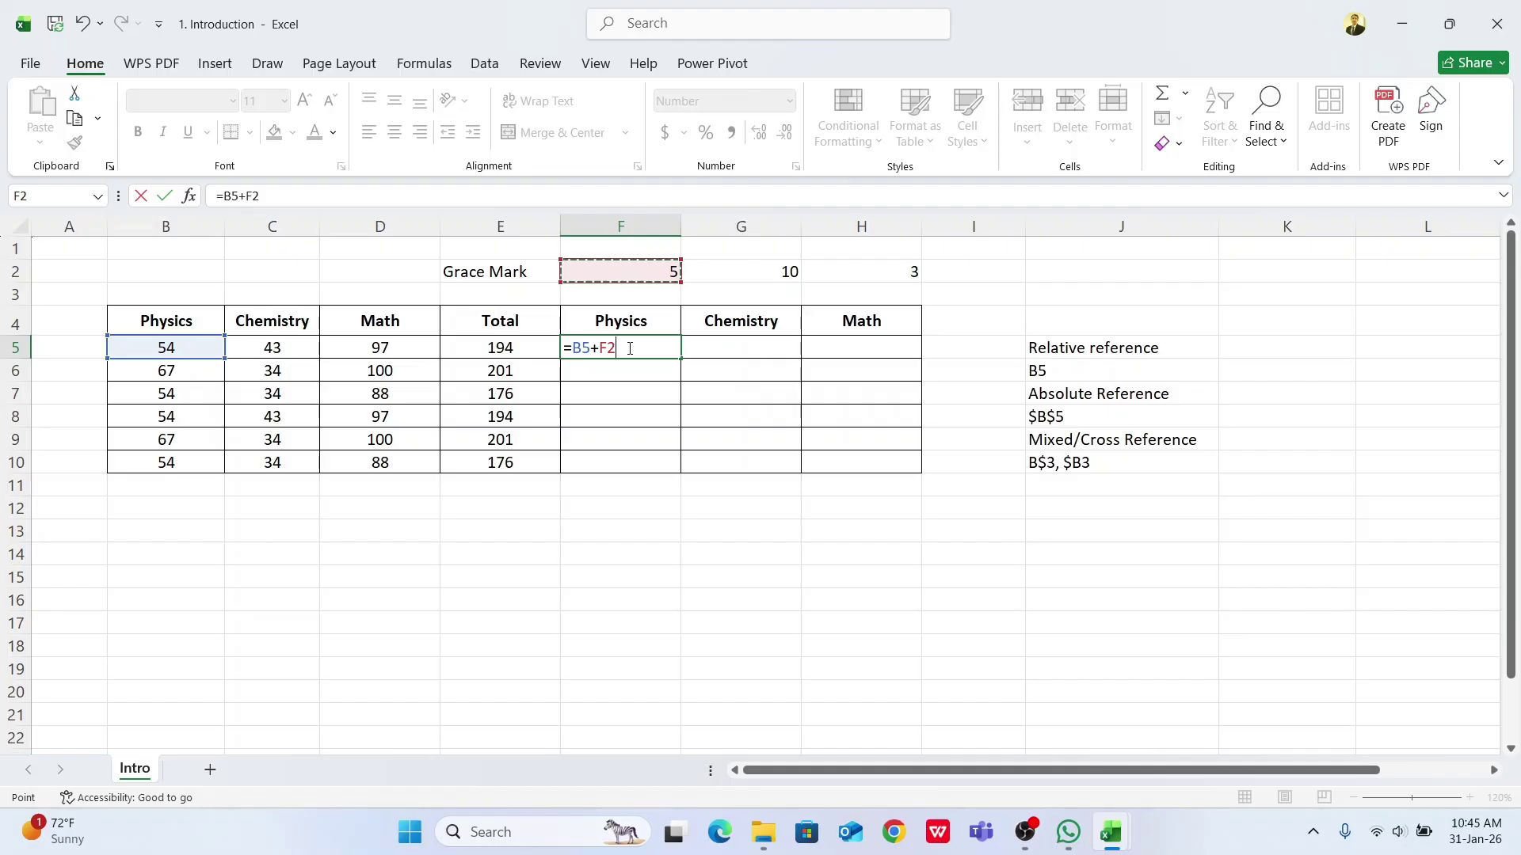
key(F4)
key(F4)
key(ctrl+Return)
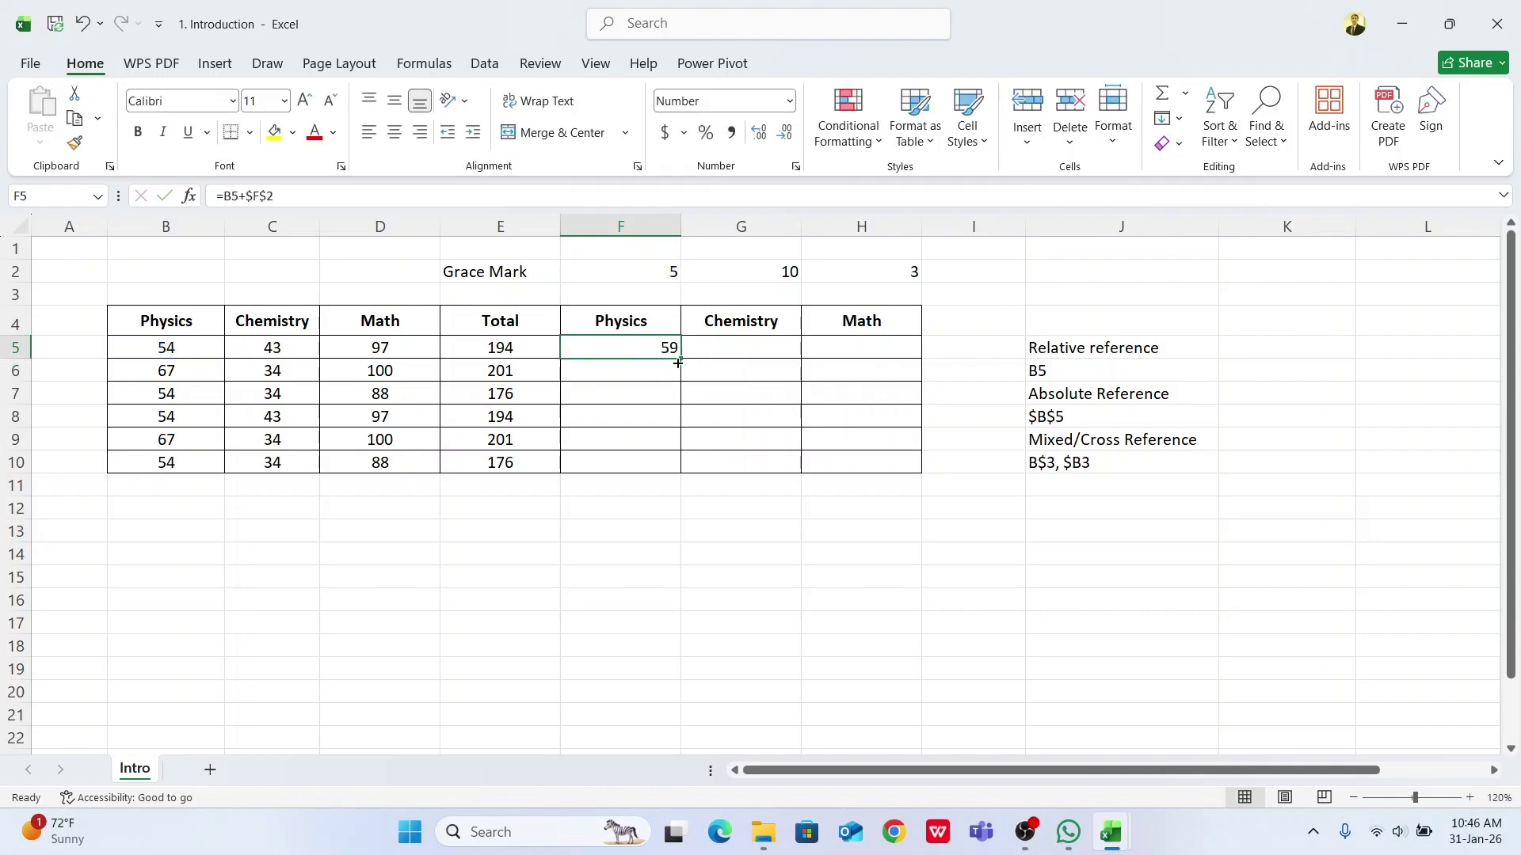
drag(683, 363, 686, 467)
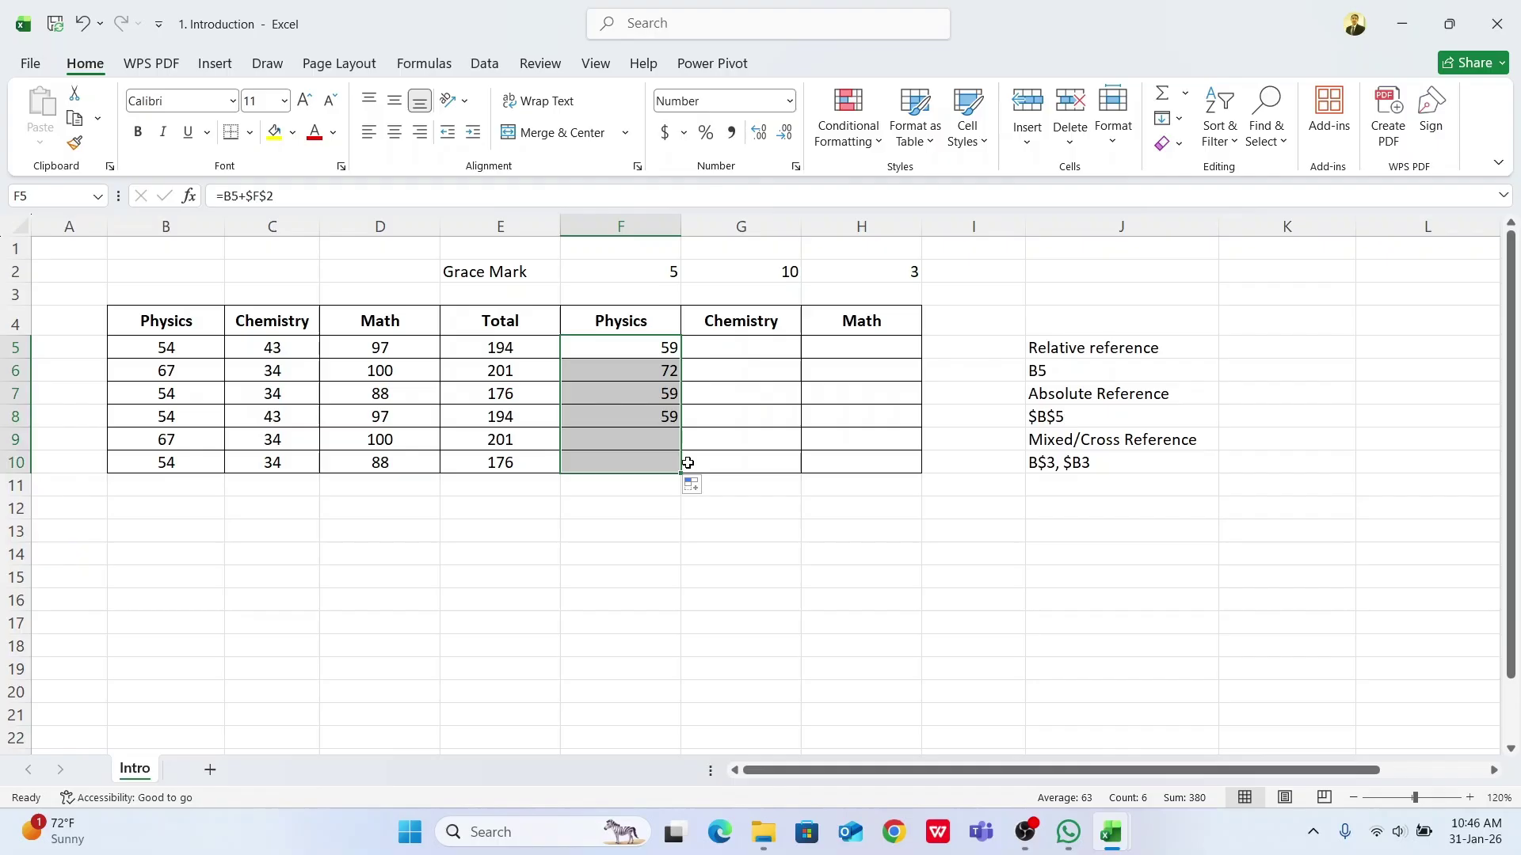
Examine the formulas in F5:F10 to compare the Physics mark reference with the absolute grace mark reference in each row
click(638, 369)
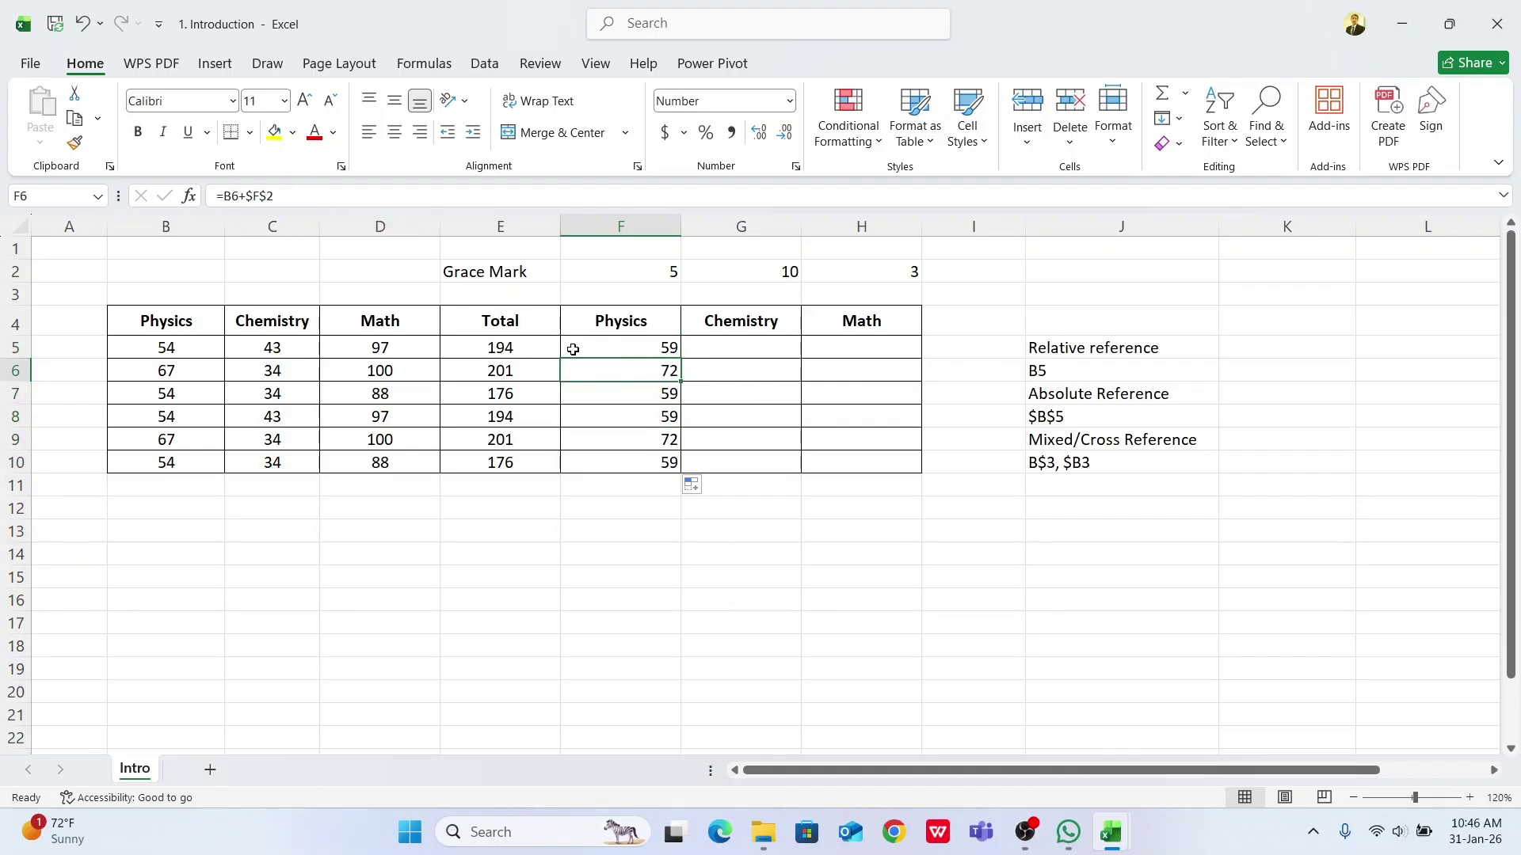
click(626, 349)
click(636, 372)
click(612, 392)
click(622, 417)
click(626, 438)
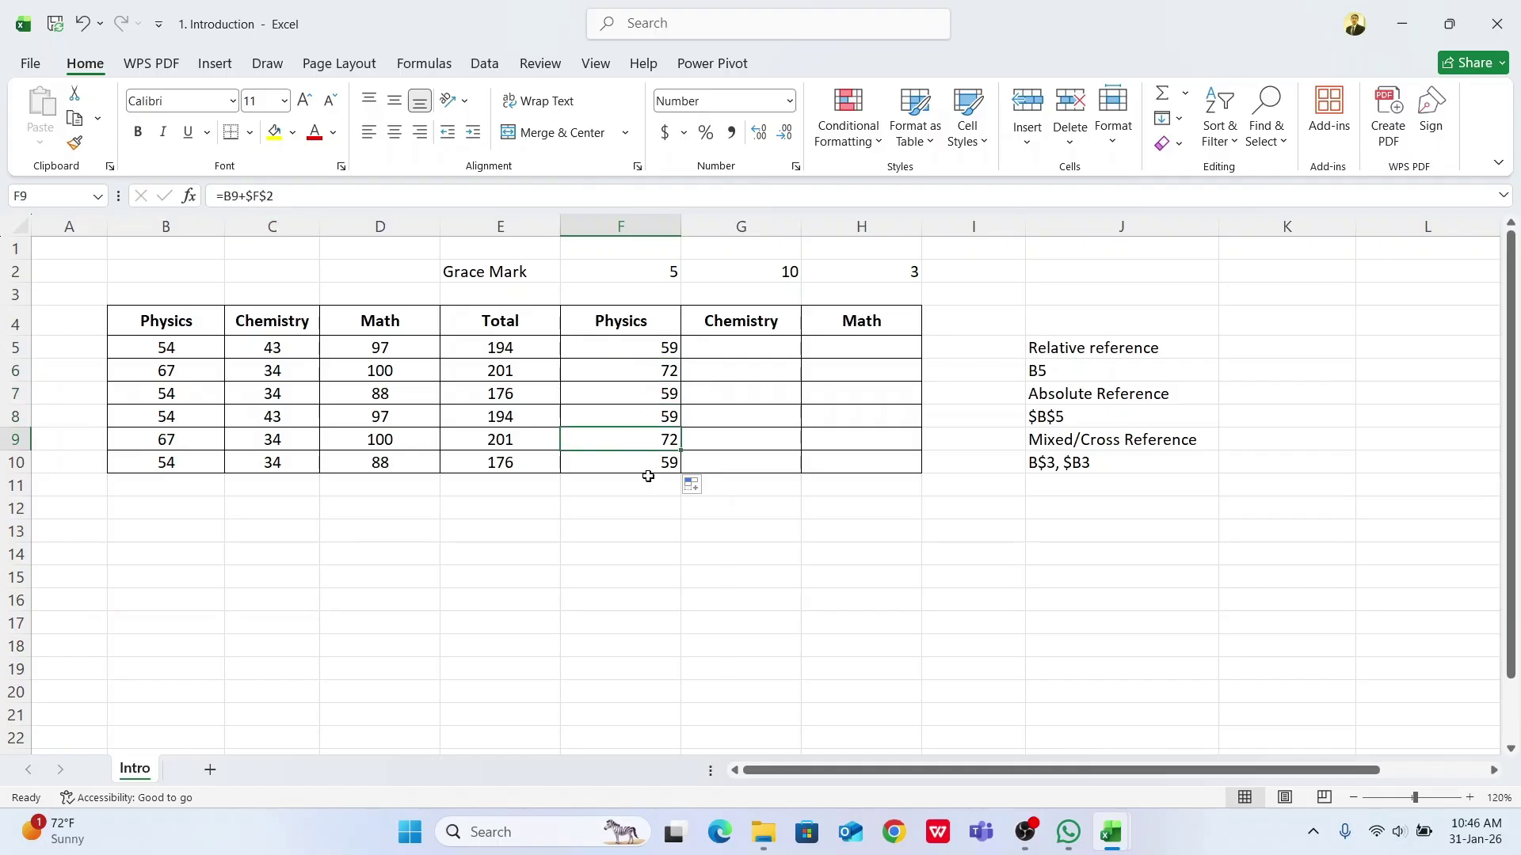
click(648, 347)
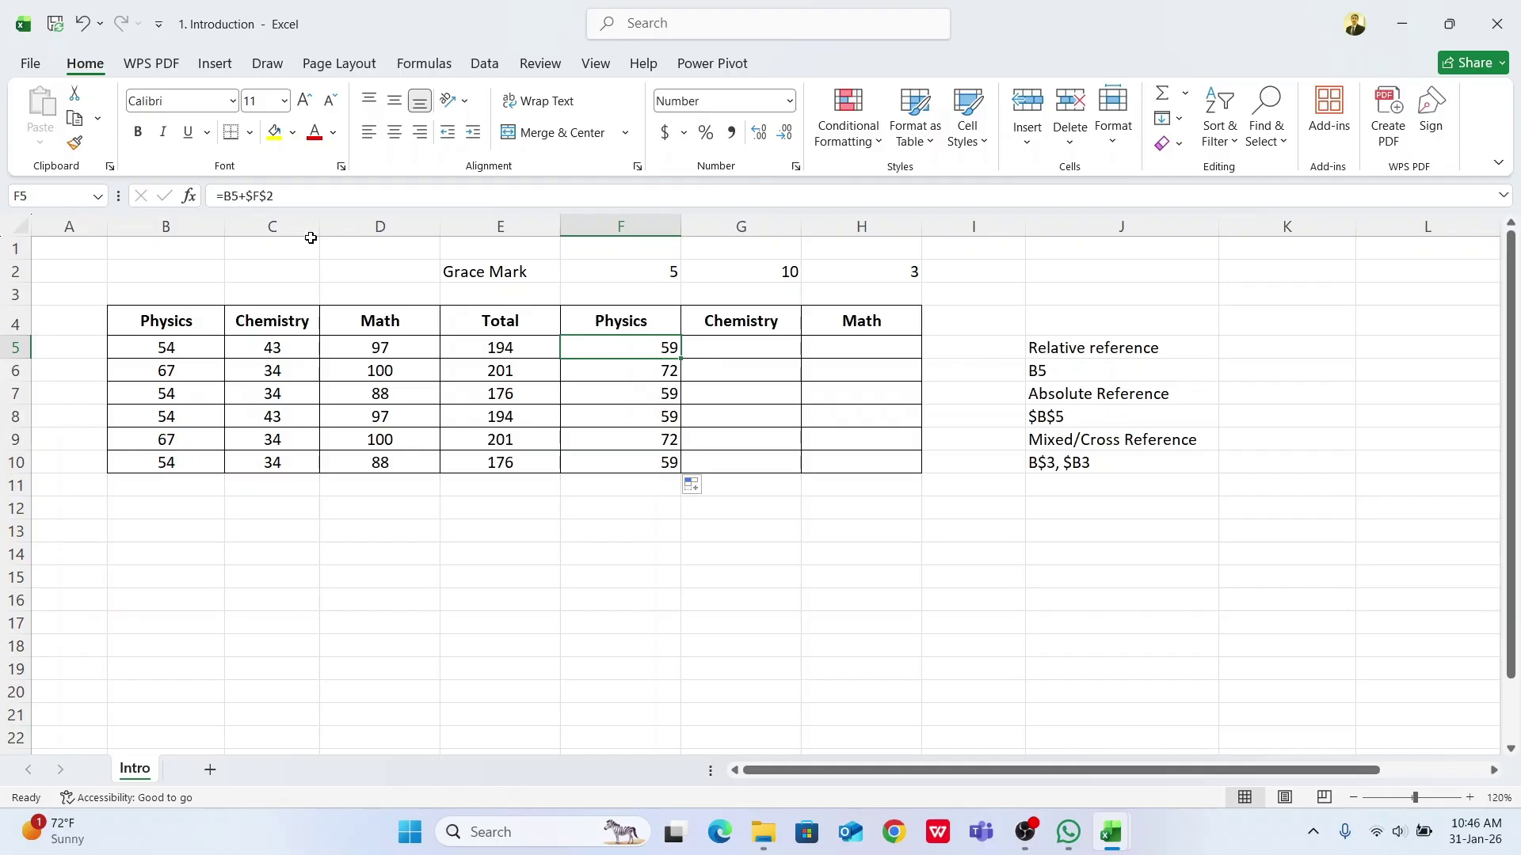
click(621, 390)
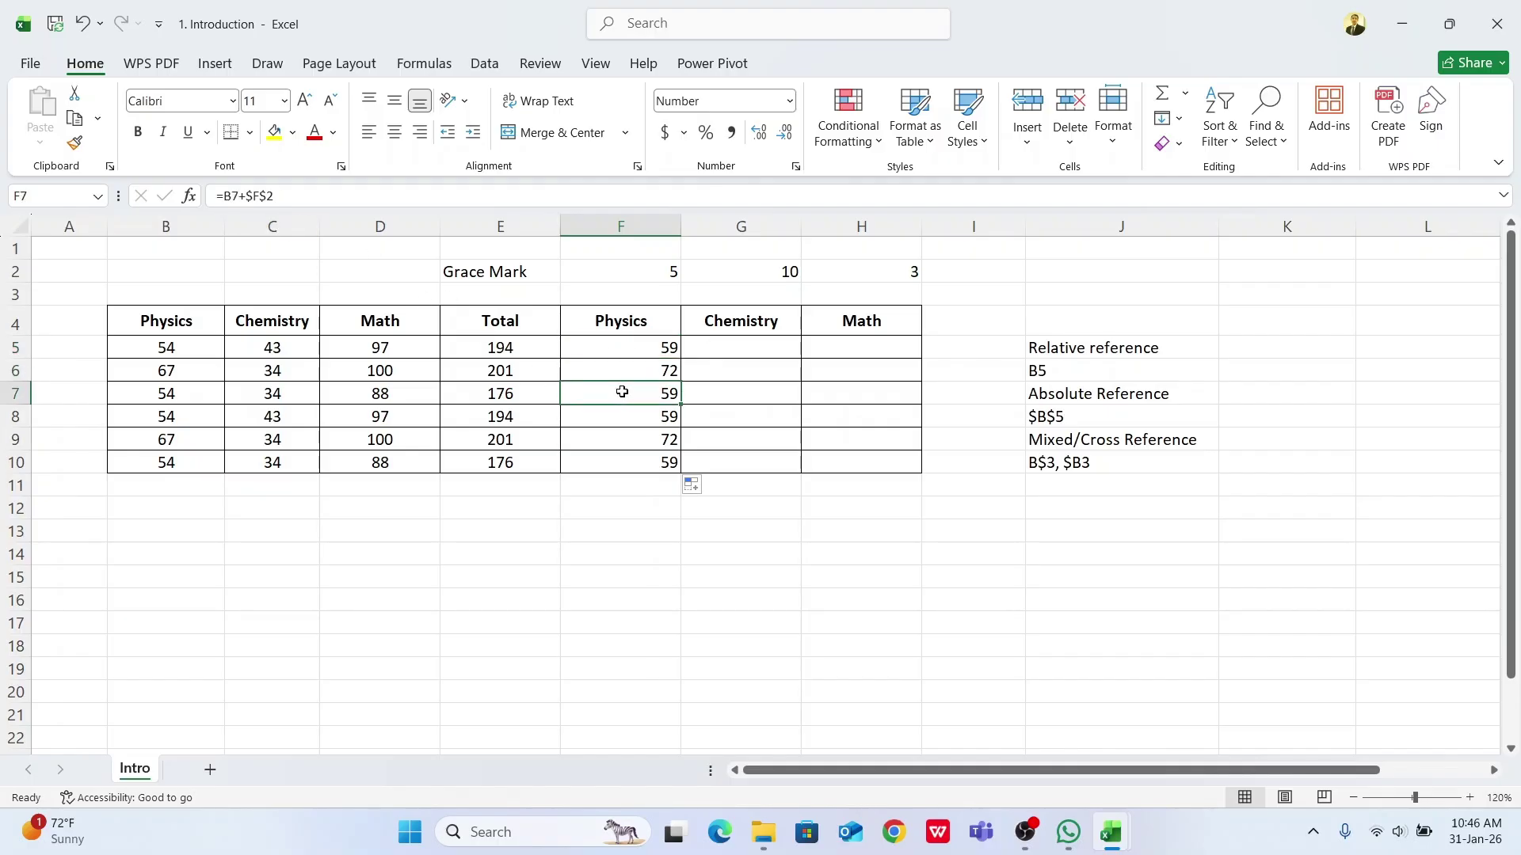
click(632, 345)
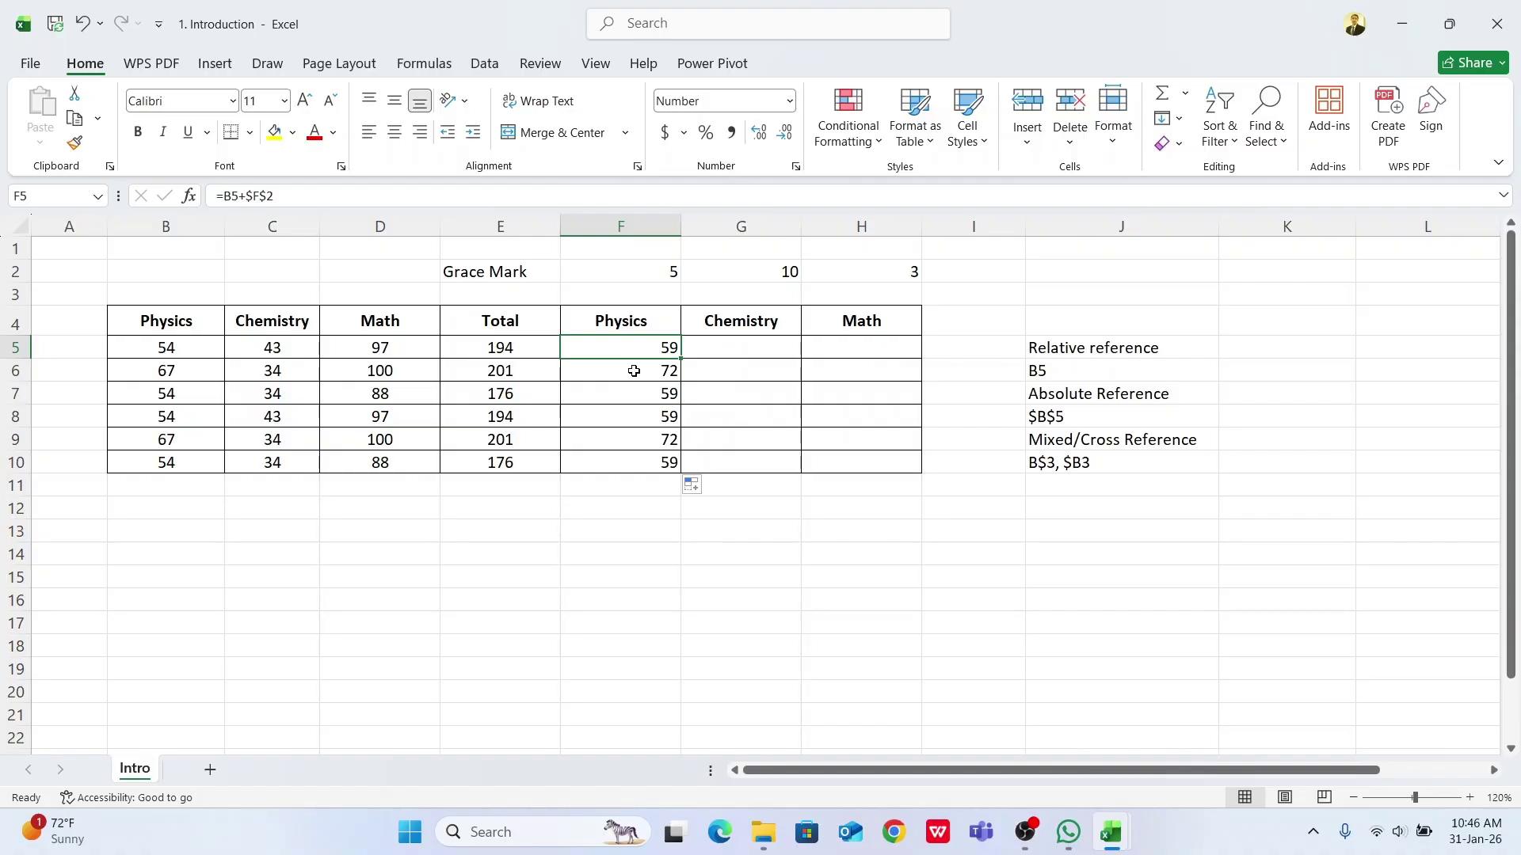
click(633, 372)
click(641, 389)
click(644, 416)
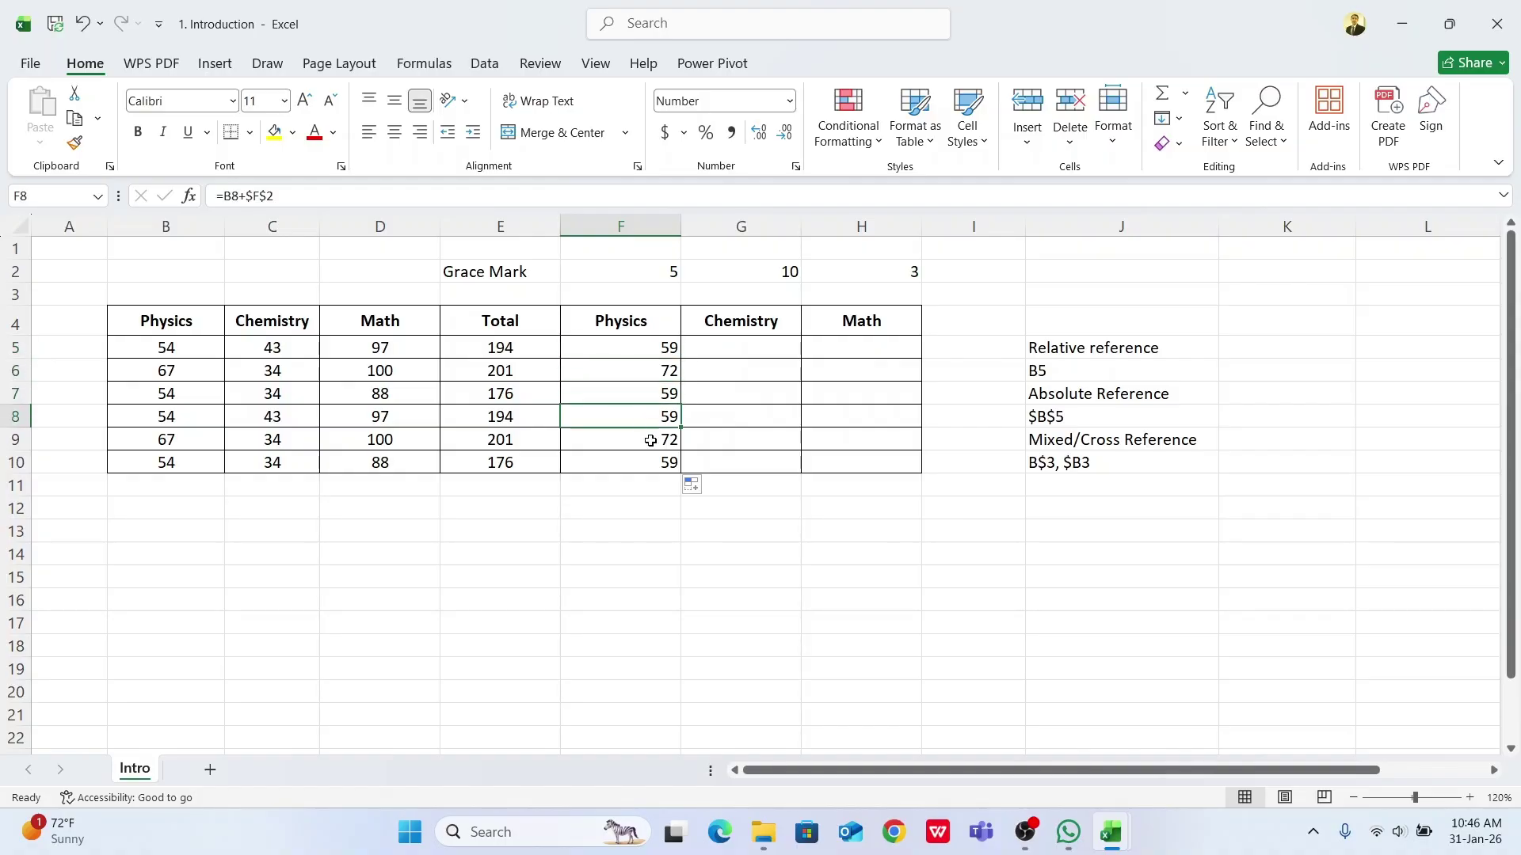
click(651, 441)
click(651, 461)
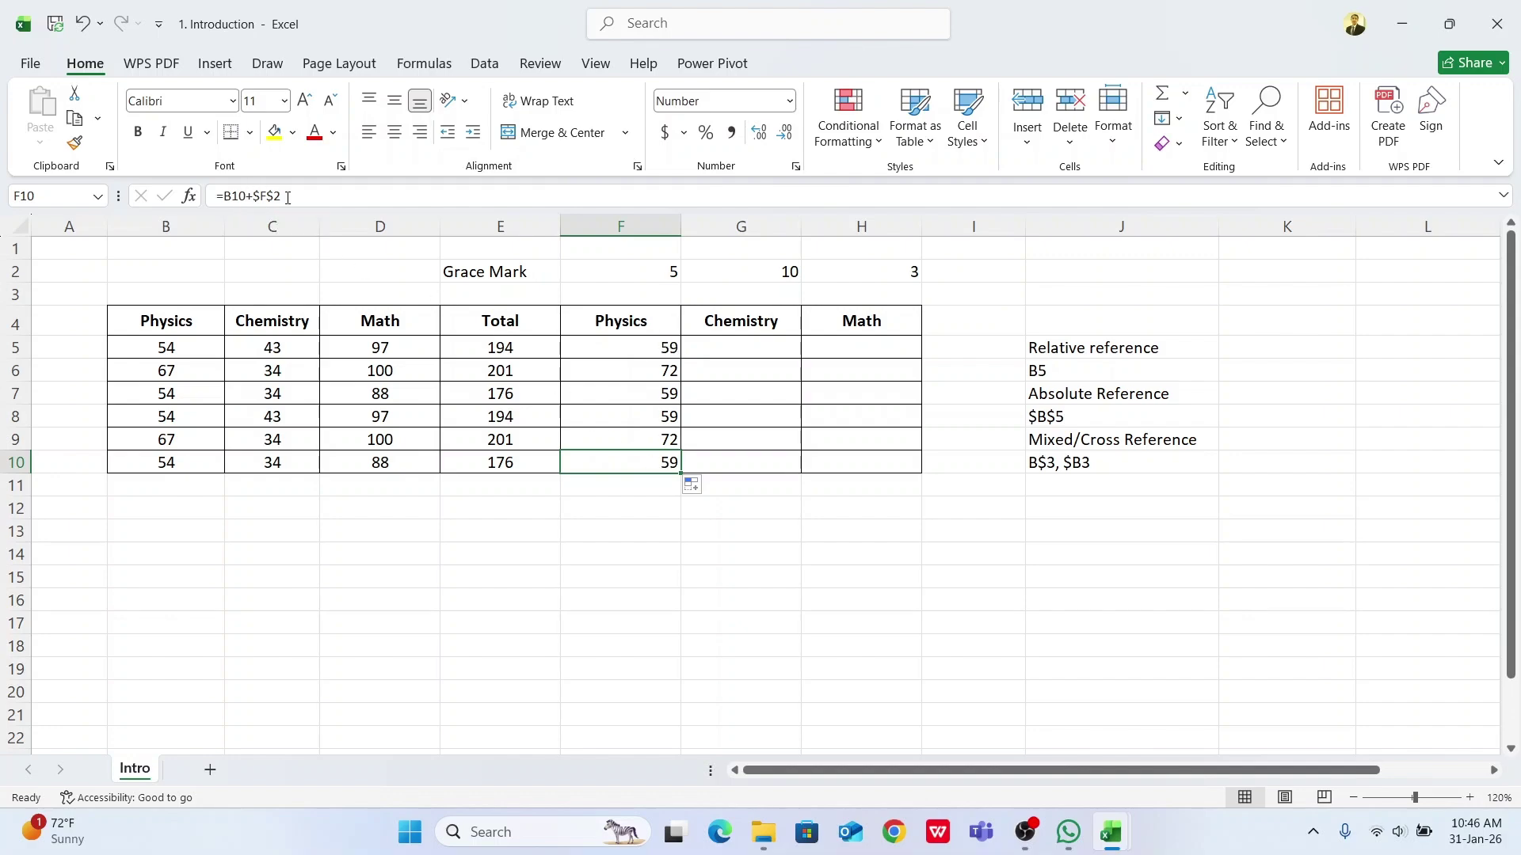
click(616, 346)
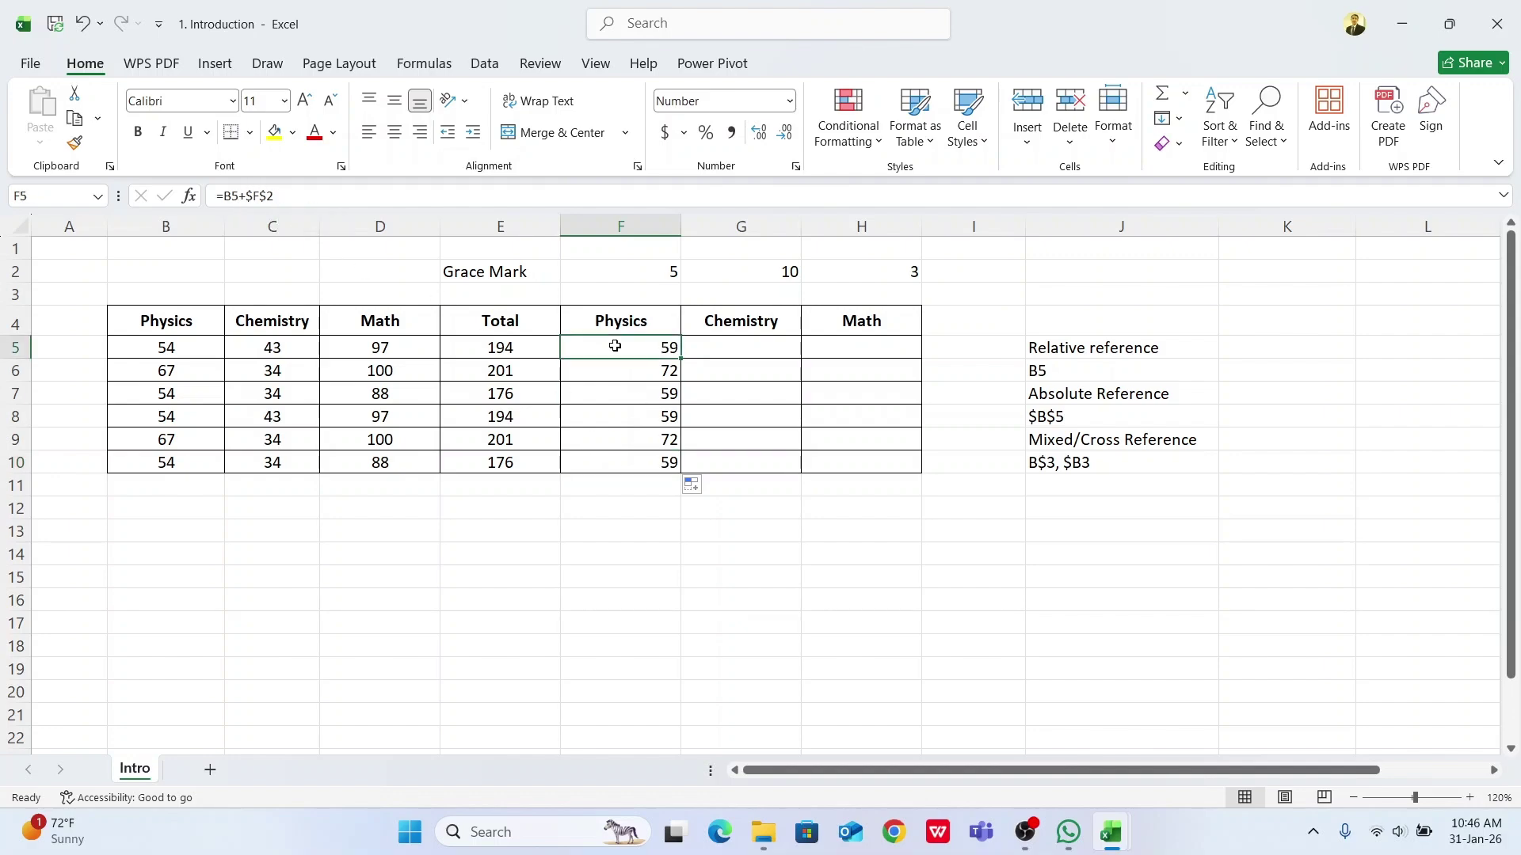
Enter the formula =C5+$G$2 in G5 and fill it down through G10
click(714, 347)
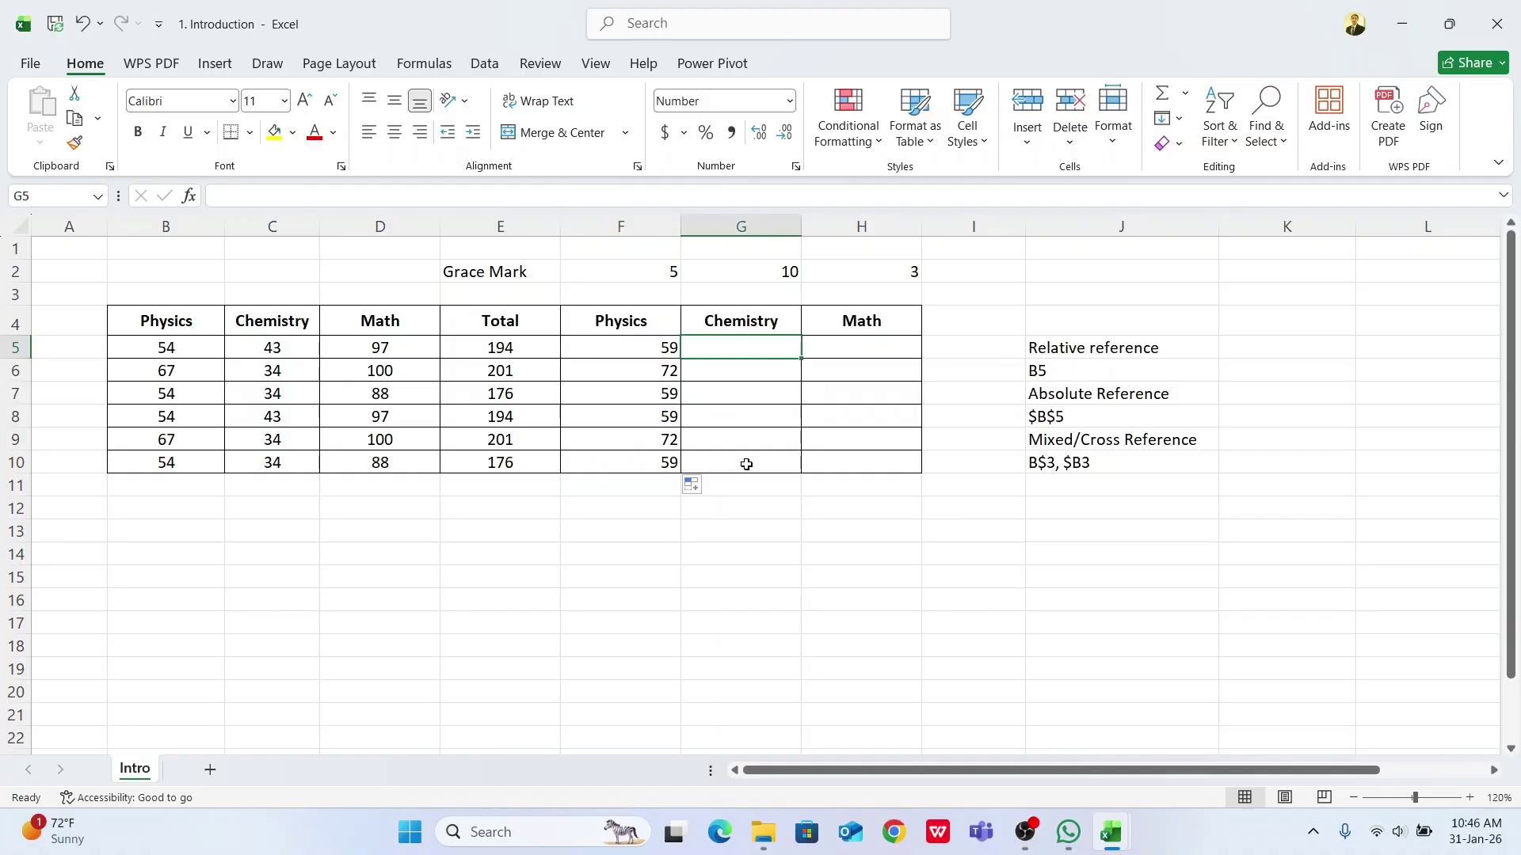
text(=)
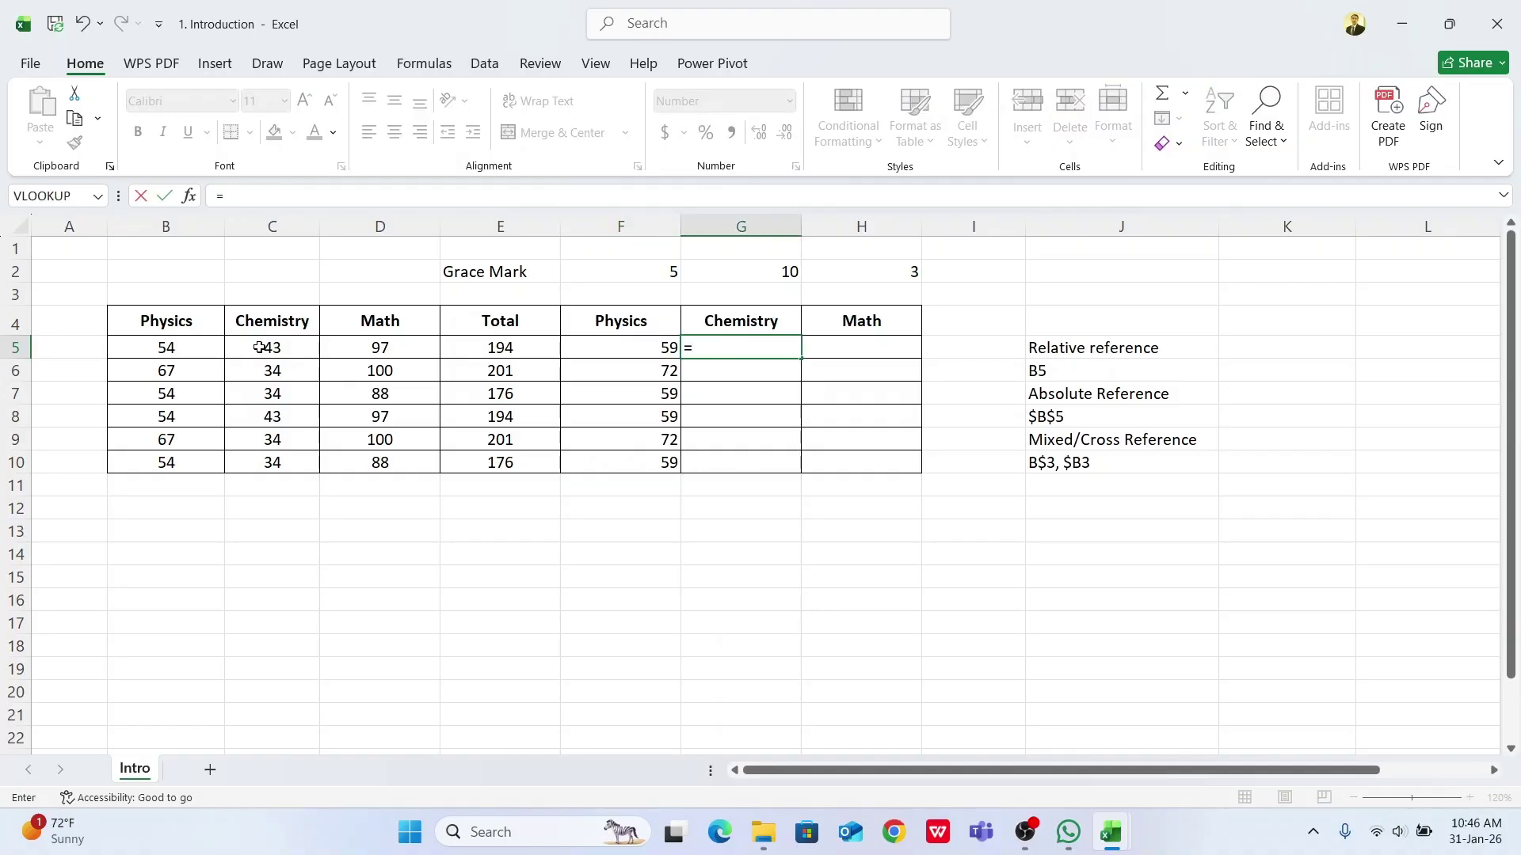
click(259, 347)
text(+)
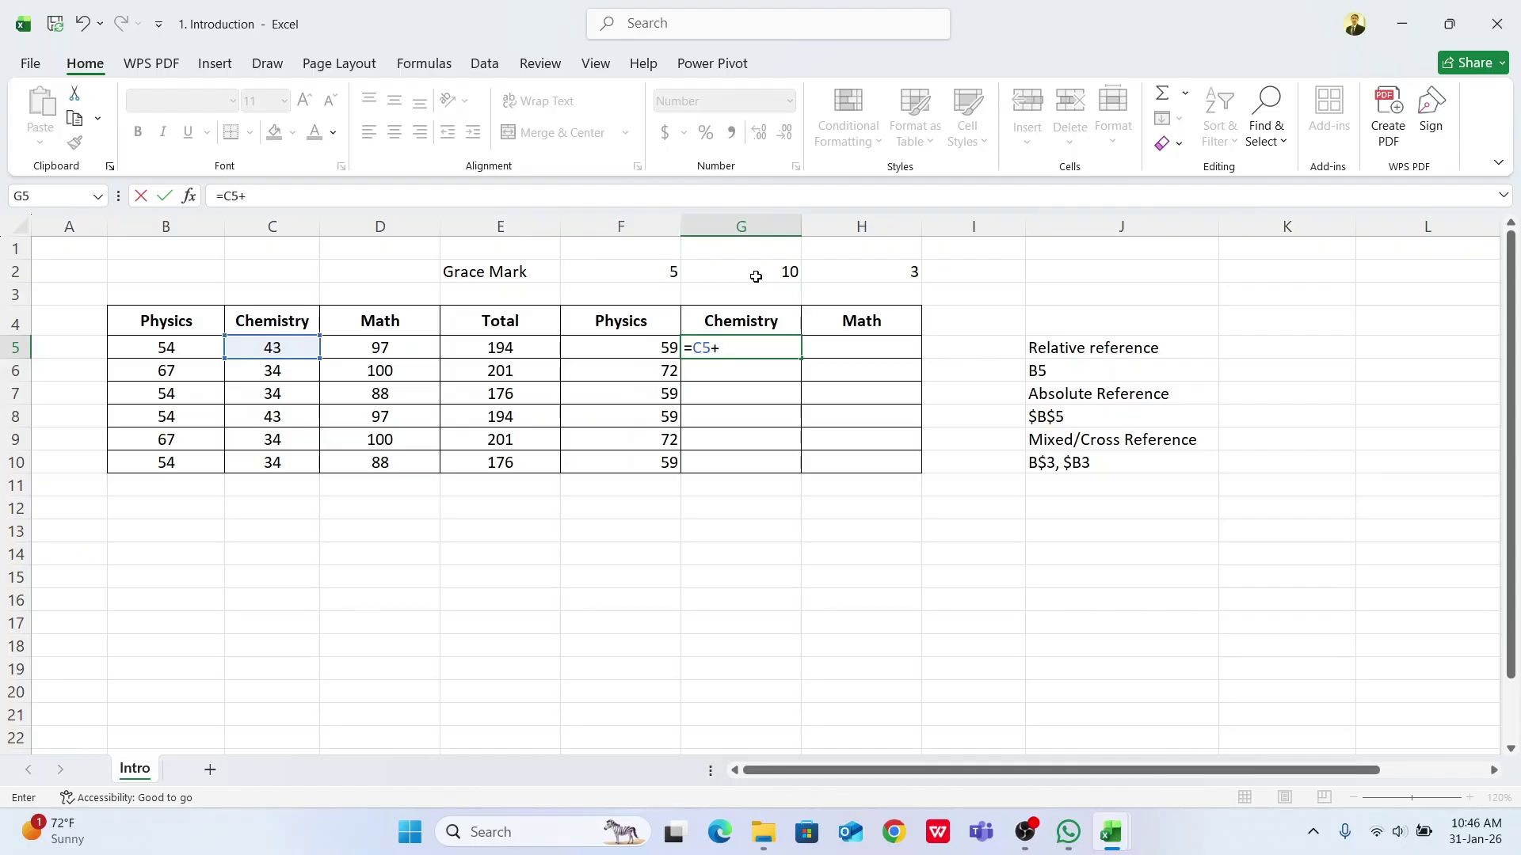
click(756, 275)
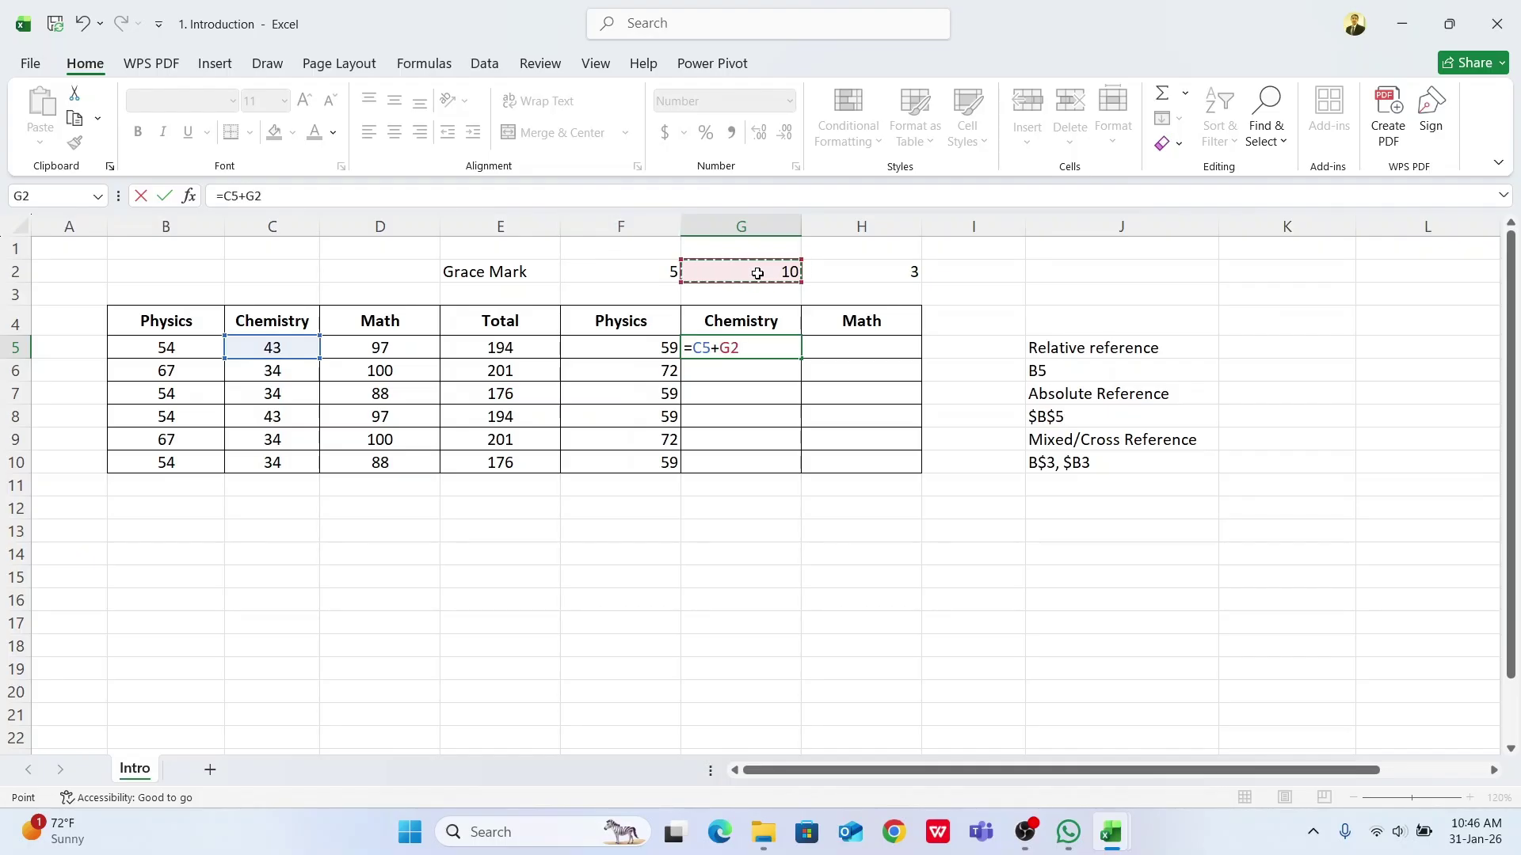
key(F4)
key(Return)
click(747, 348)
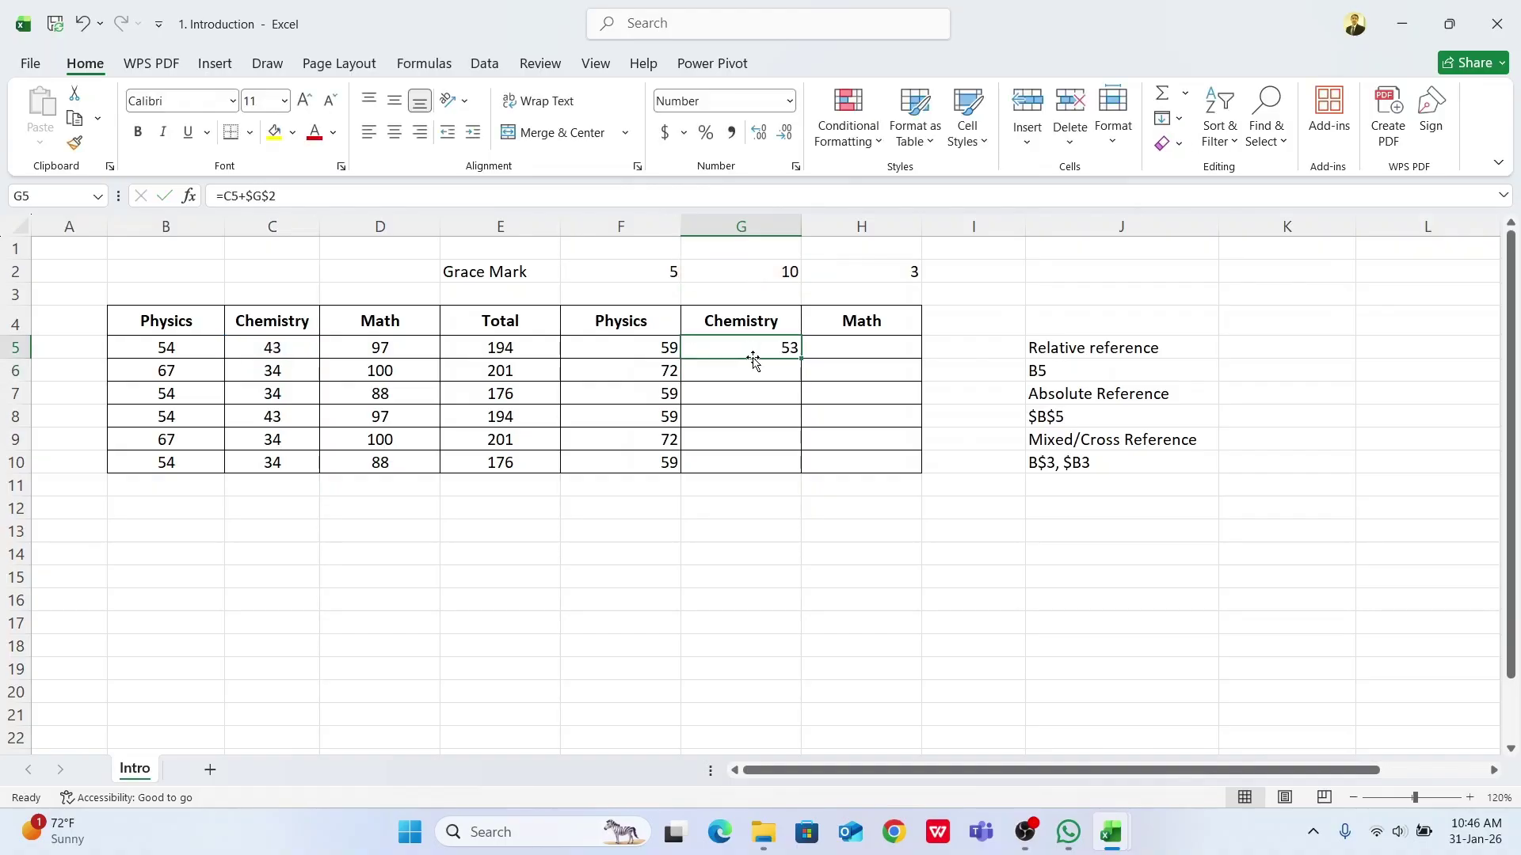
drag(801, 362, 805, 474)
click(758, 342)
Enter the formula =D5+$H$2 in H5 and fill it down through H10
click(866, 351)
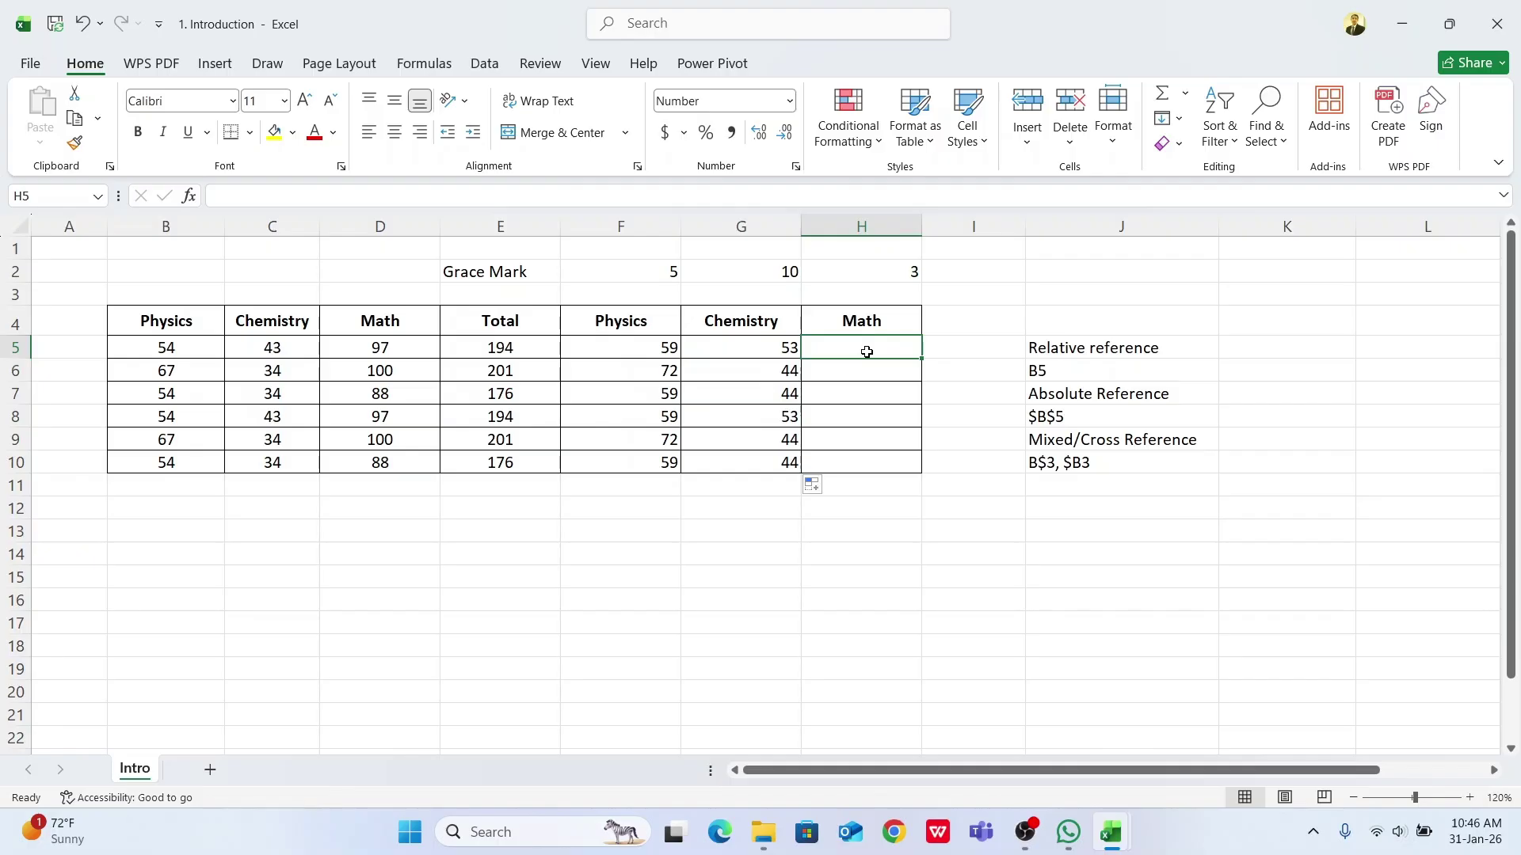
text(=)
click(384, 346)
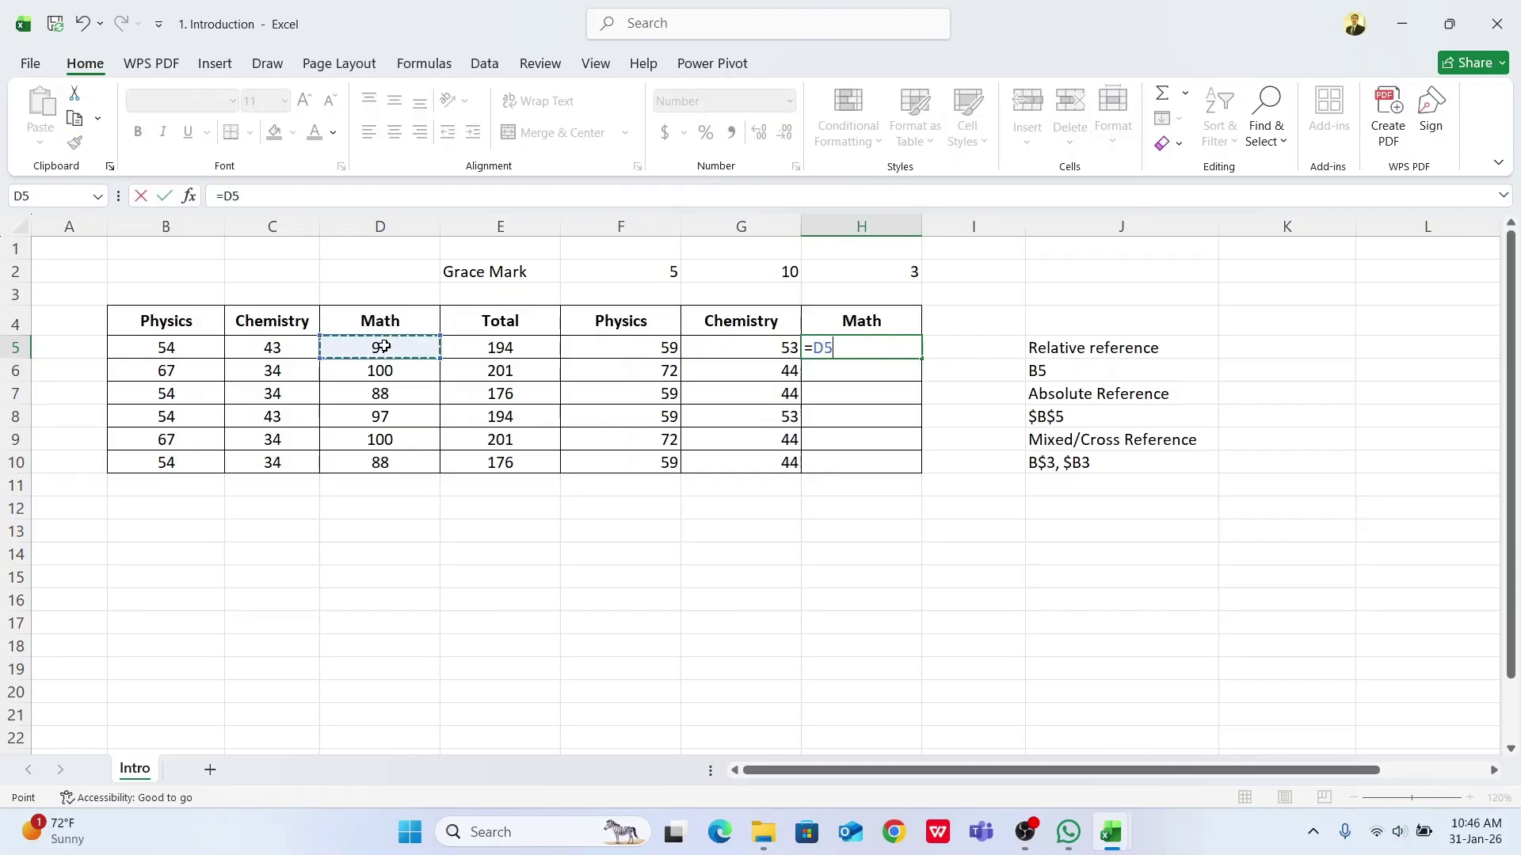
text(+)
click(860, 270)
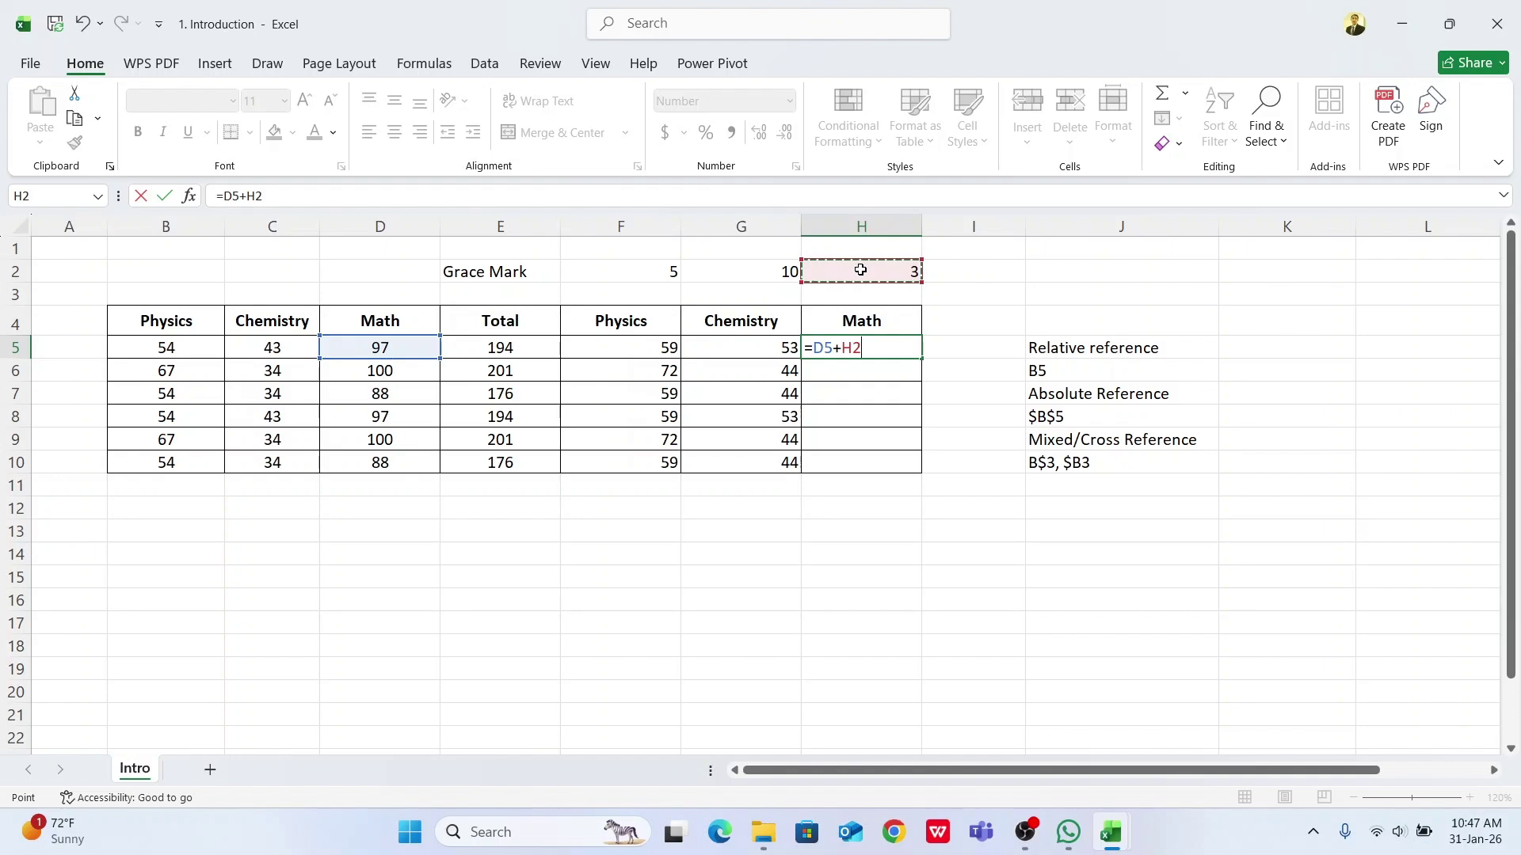
key(F4)
key(ctrl+Return)
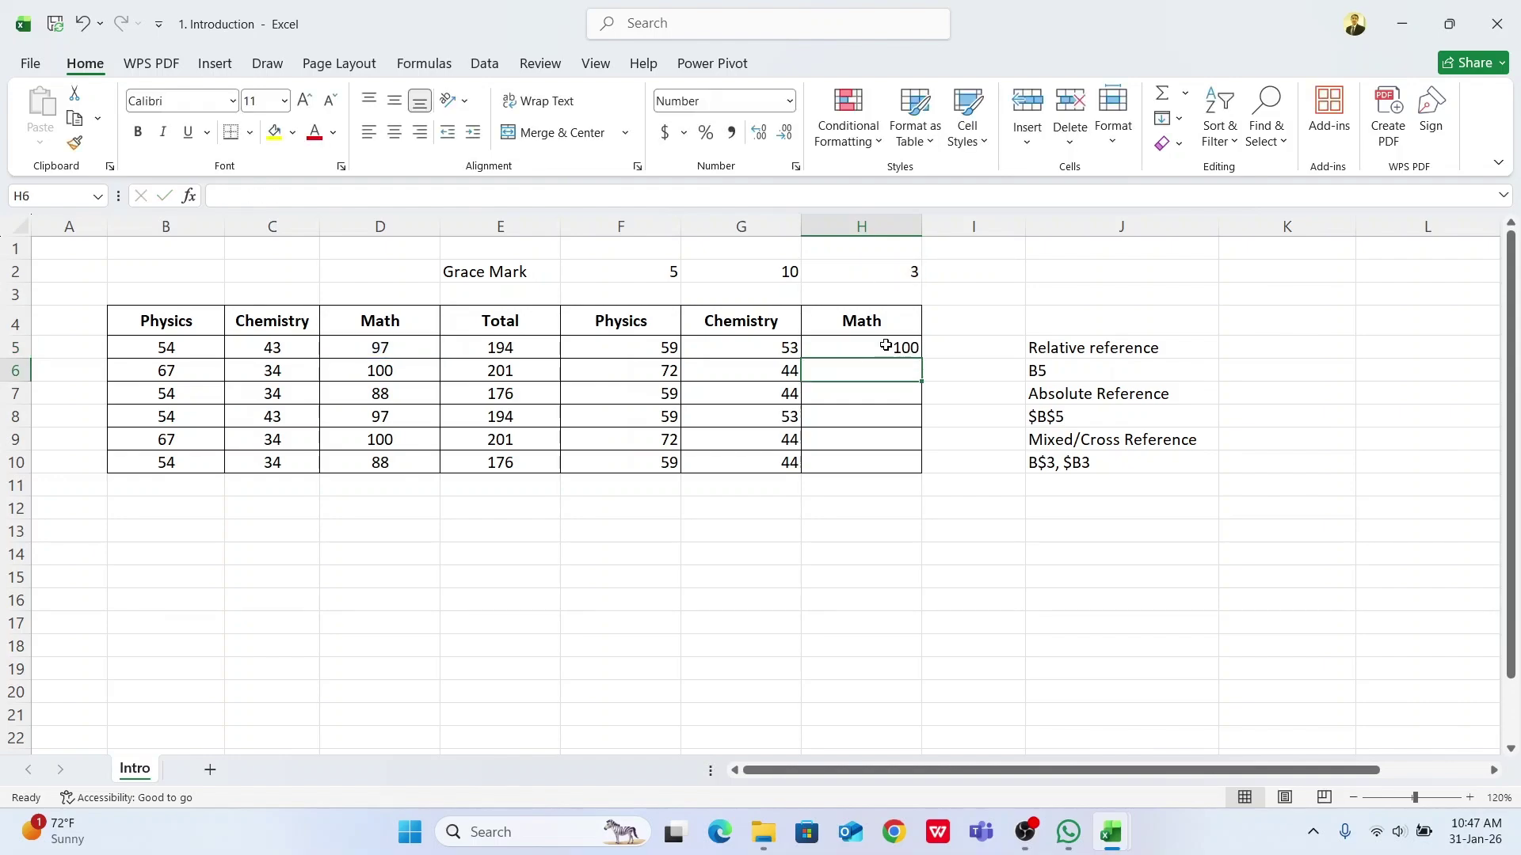
drag(920, 359, 917, 468)
click(870, 389)
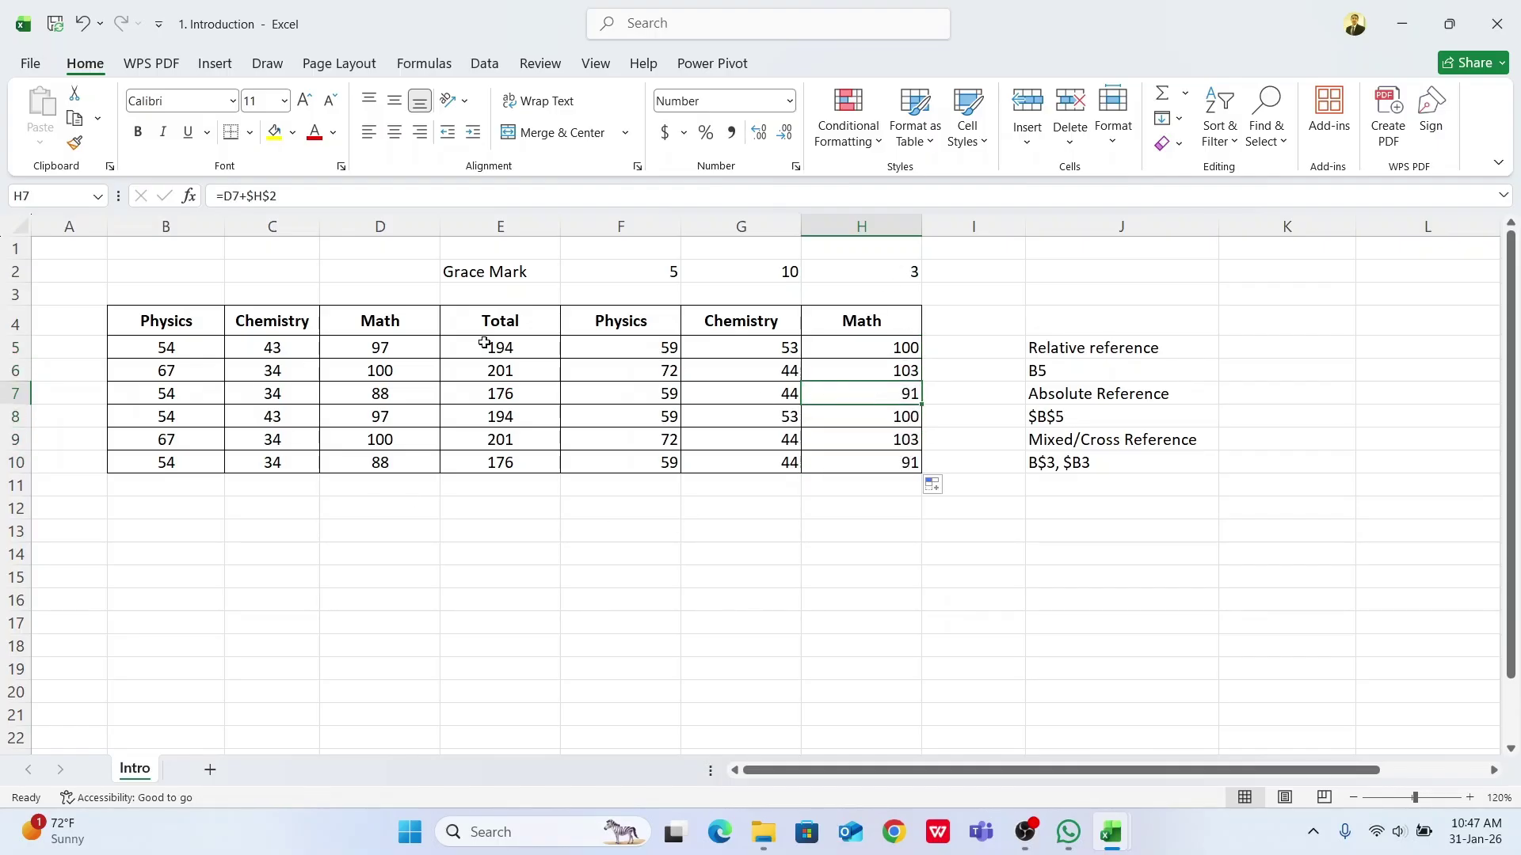
Clear the absolute-reference grace mark formulas from F5:H10
drag(553, 349, 544, 465)
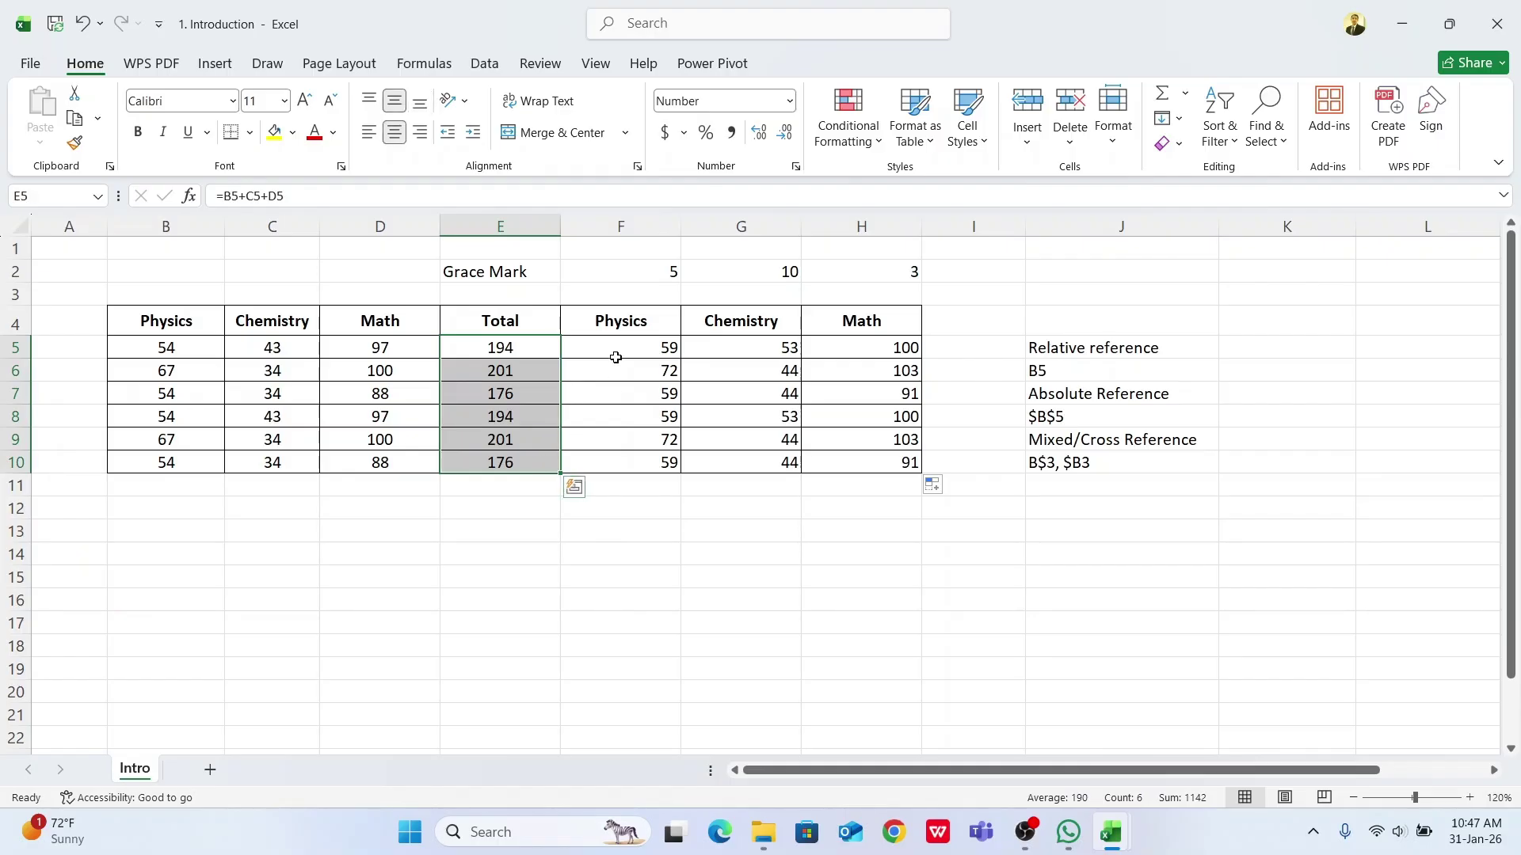
drag(610, 342, 848, 461)
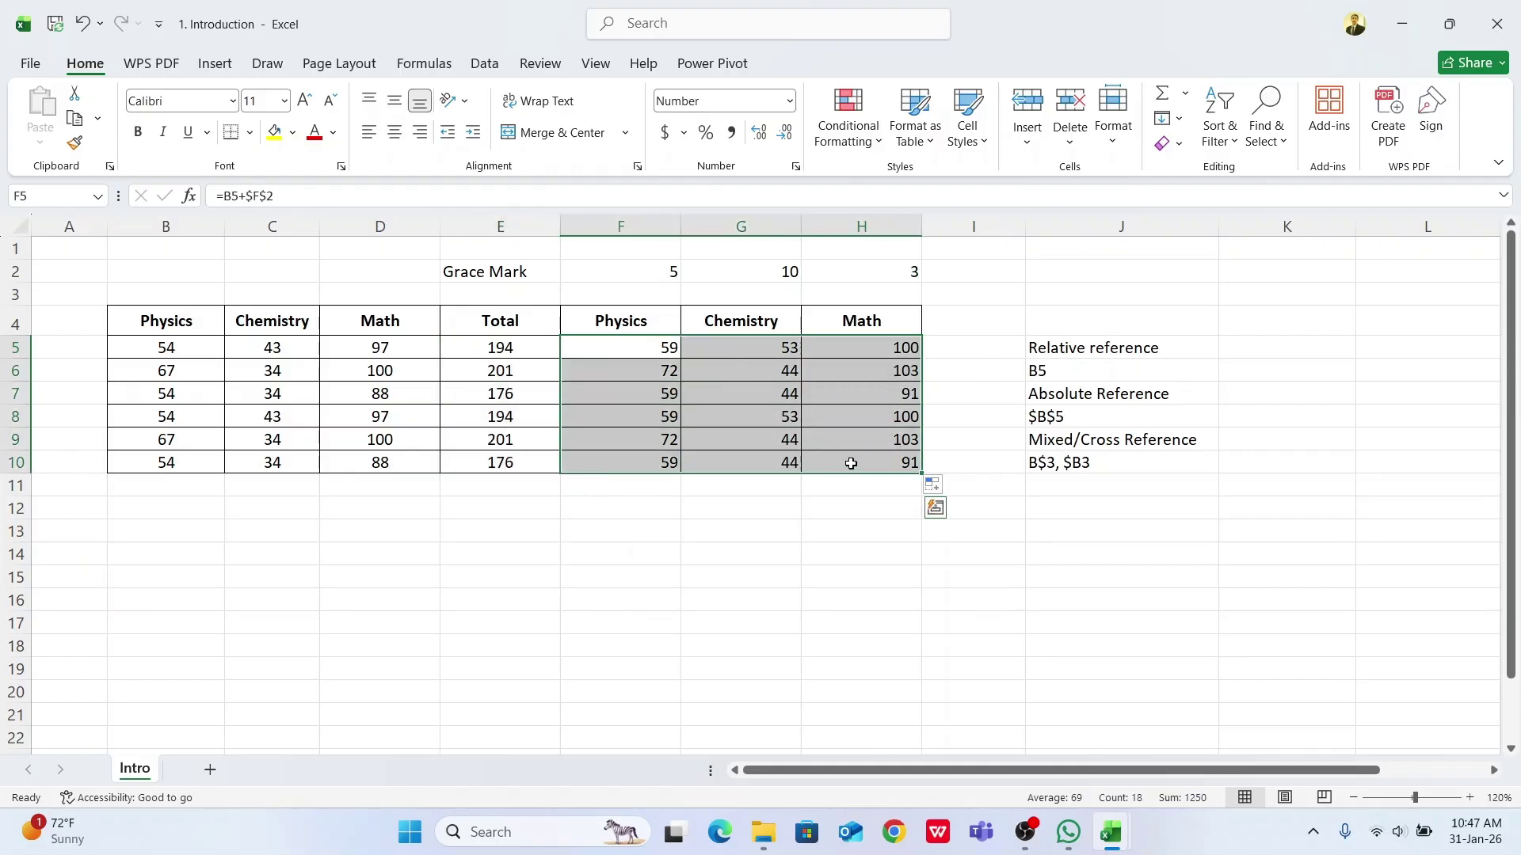
click(761, 553)
drag(626, 343, 863, 460)
key(Delete)
click(770, 549)
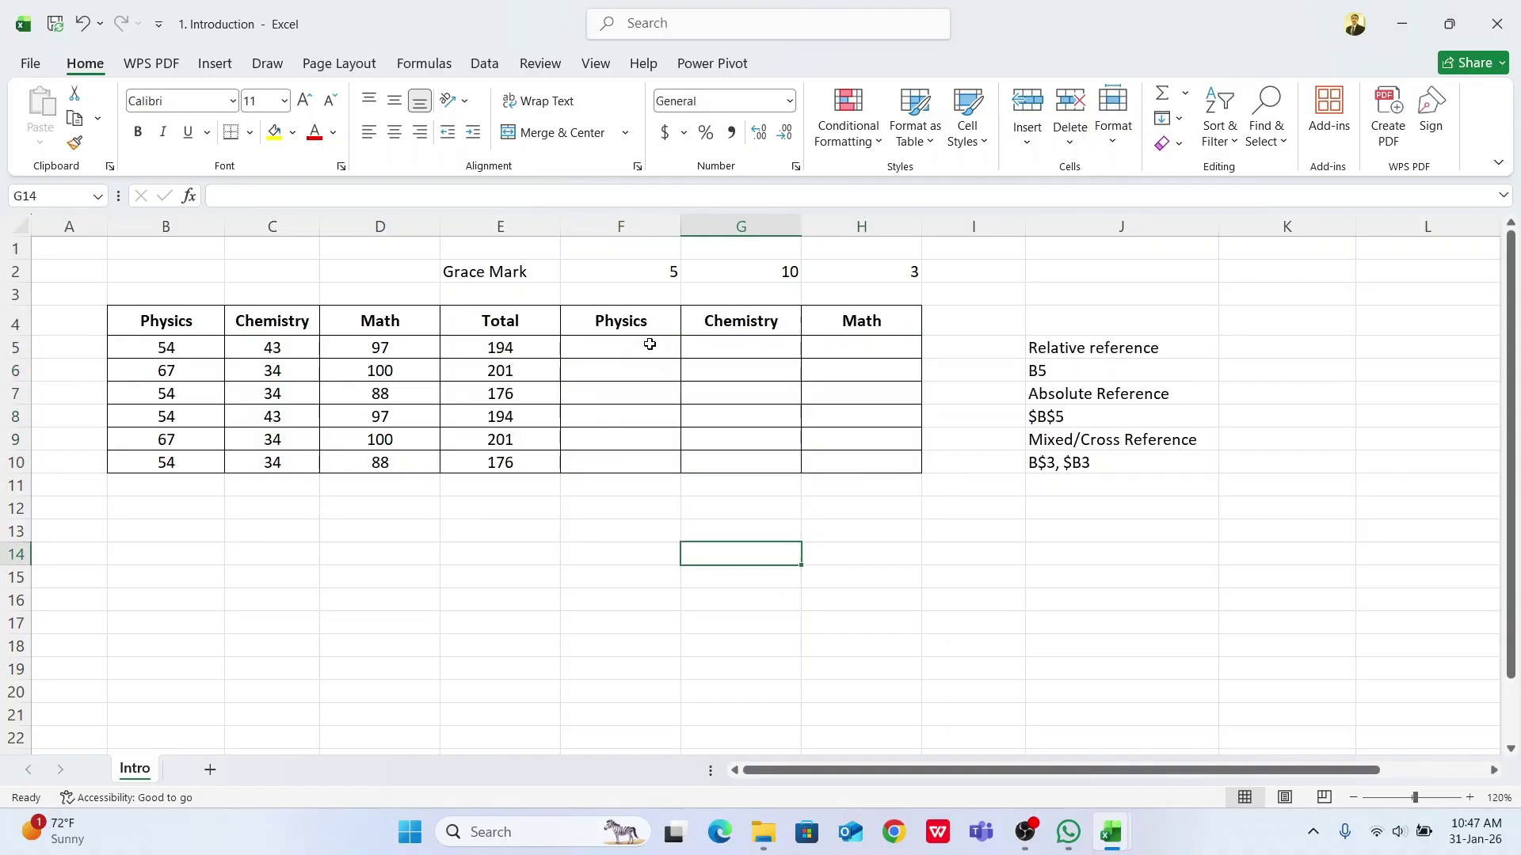
Review the empty Physics, Chemistry and Math grace mark cells across and down the range F5:H10
click(648, 342)
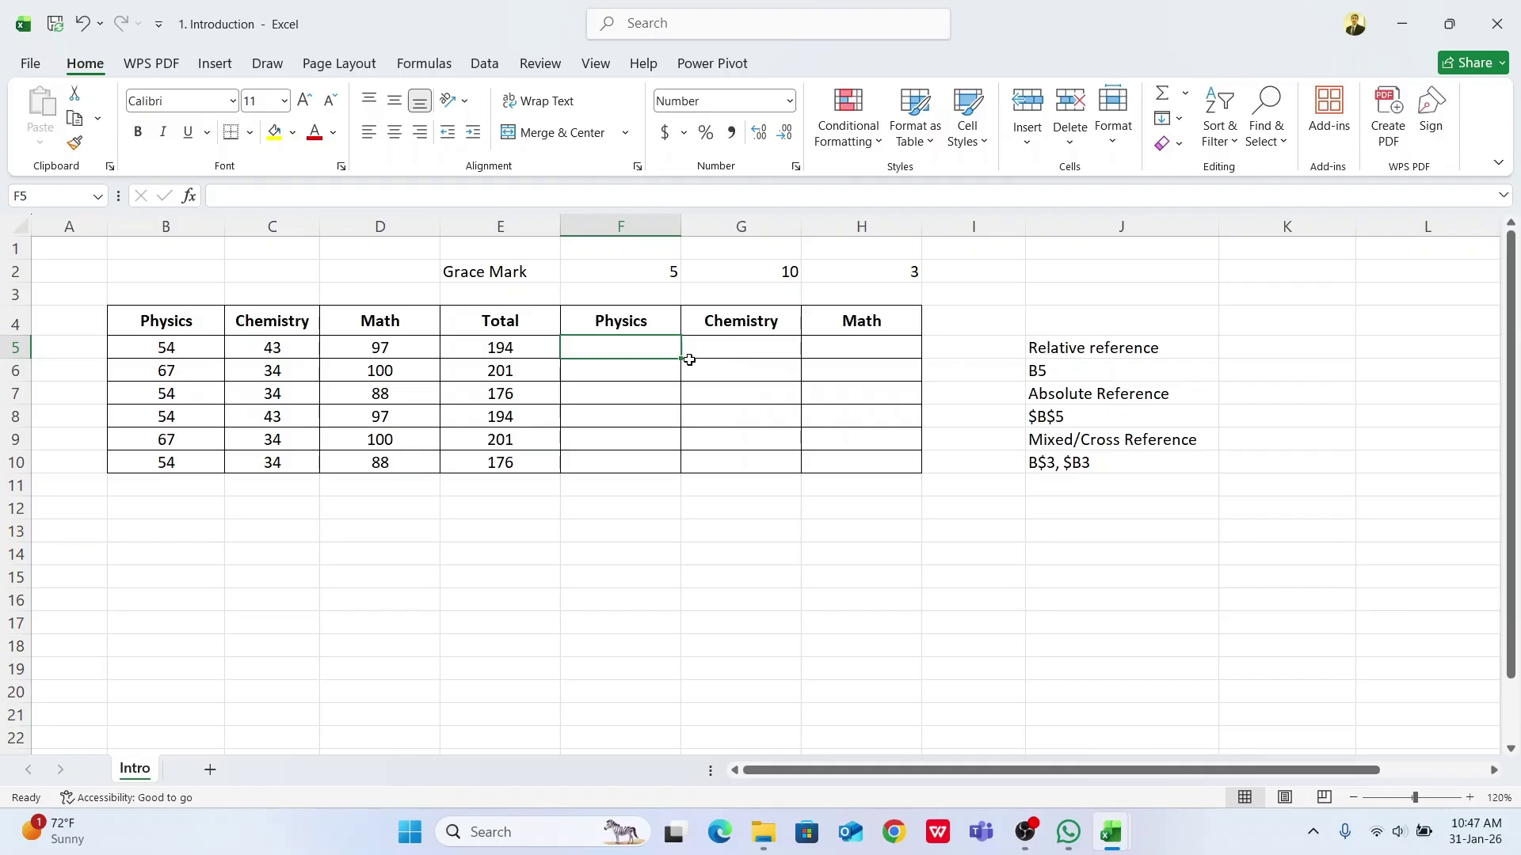
drag(648, 349, 863, 465)
drag(646, 347, 875, 352)
click(751, 343)
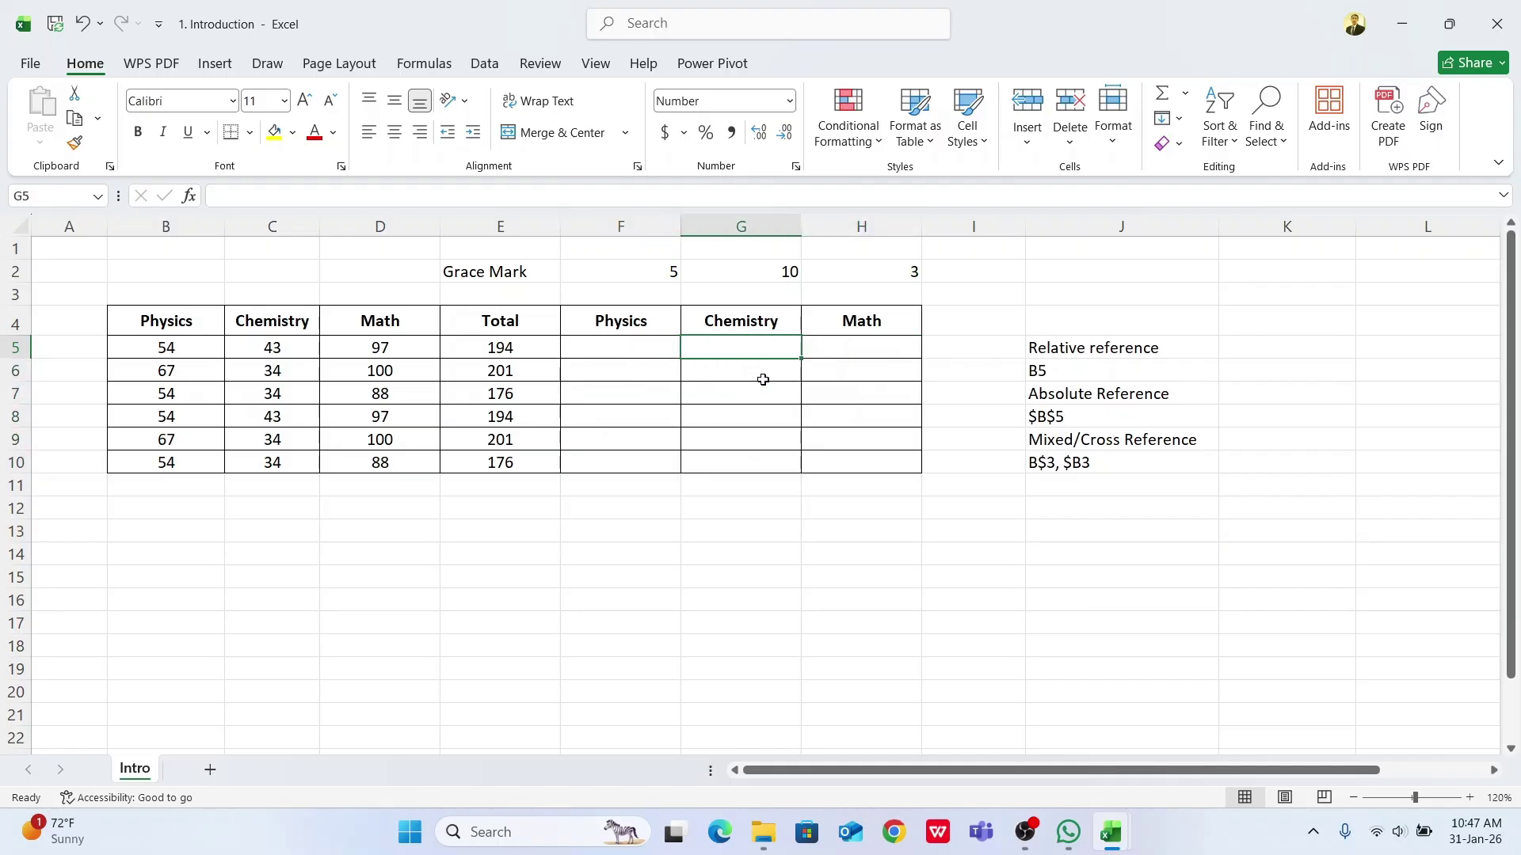
drag(766, 343, 757, 458)
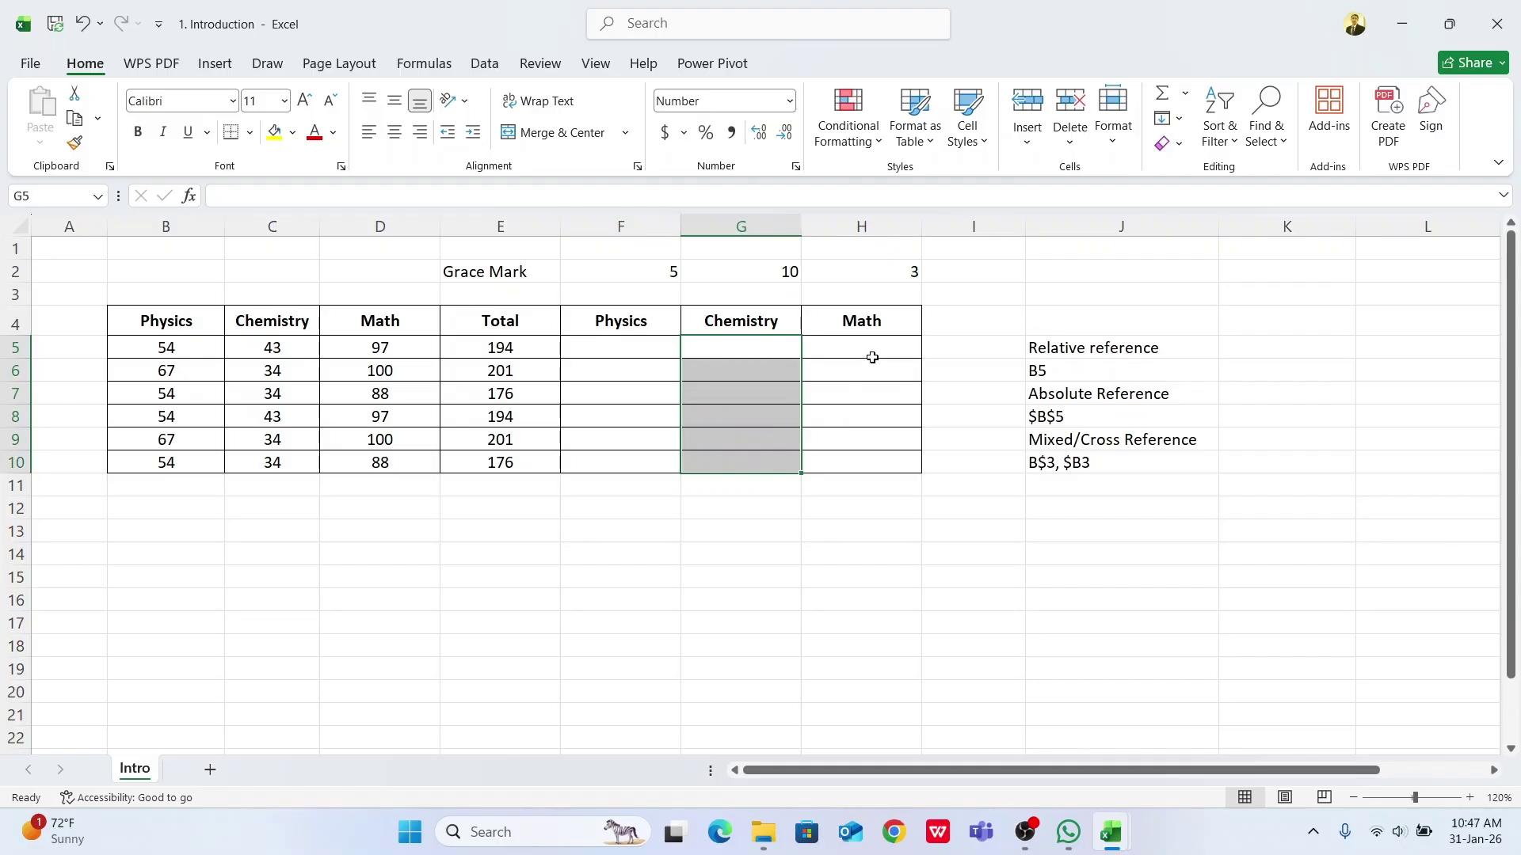
drag(869, 353, 866, 462)
Enter the mixed-reference formula =B5+F$2 in F5, fill it down through F10 and check the copied formula in F6
click(606, 342)
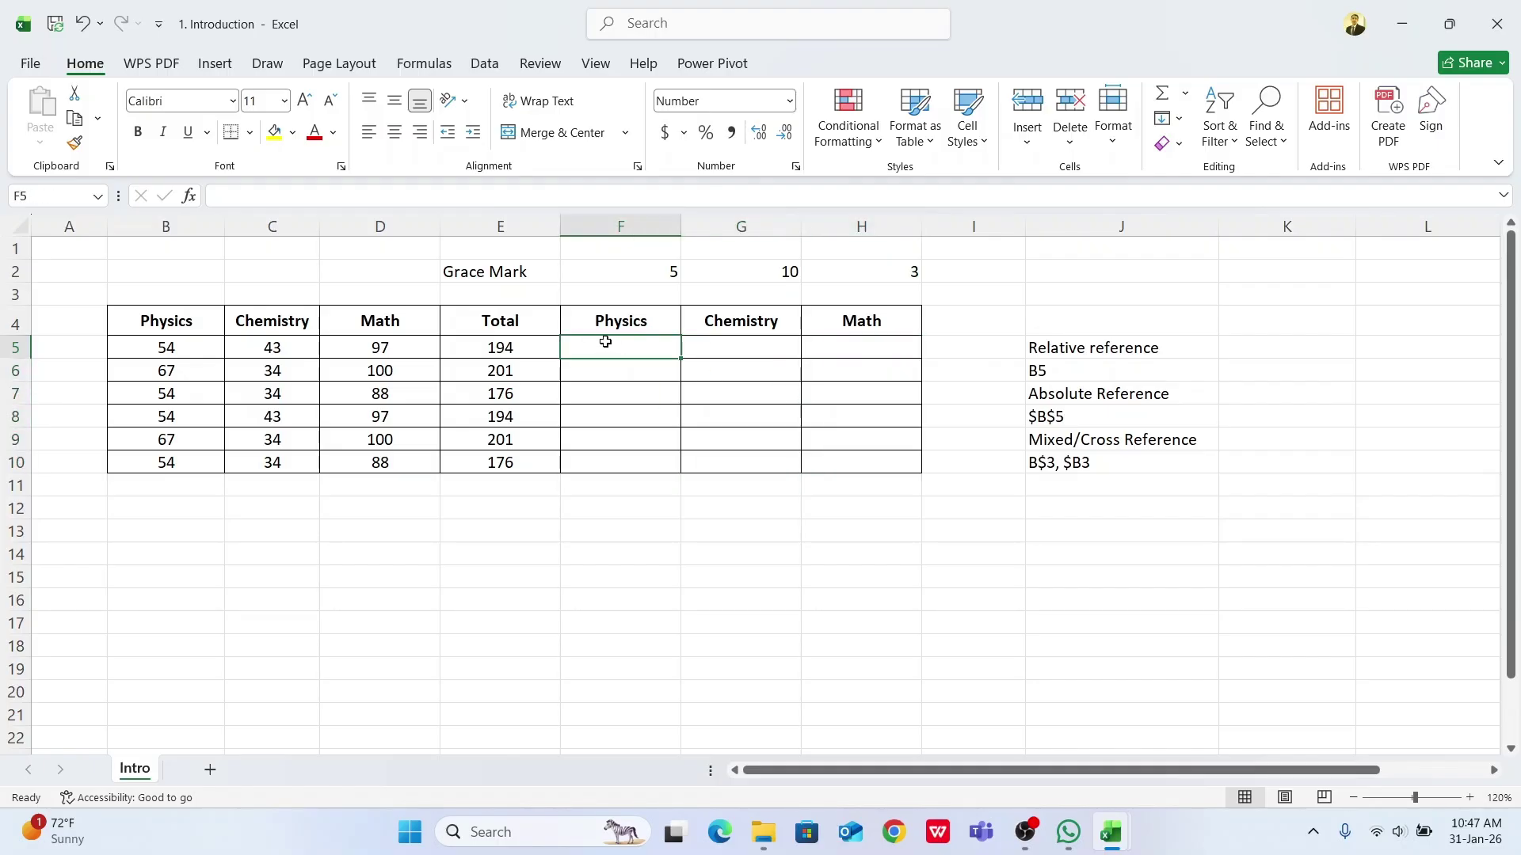
text(=)
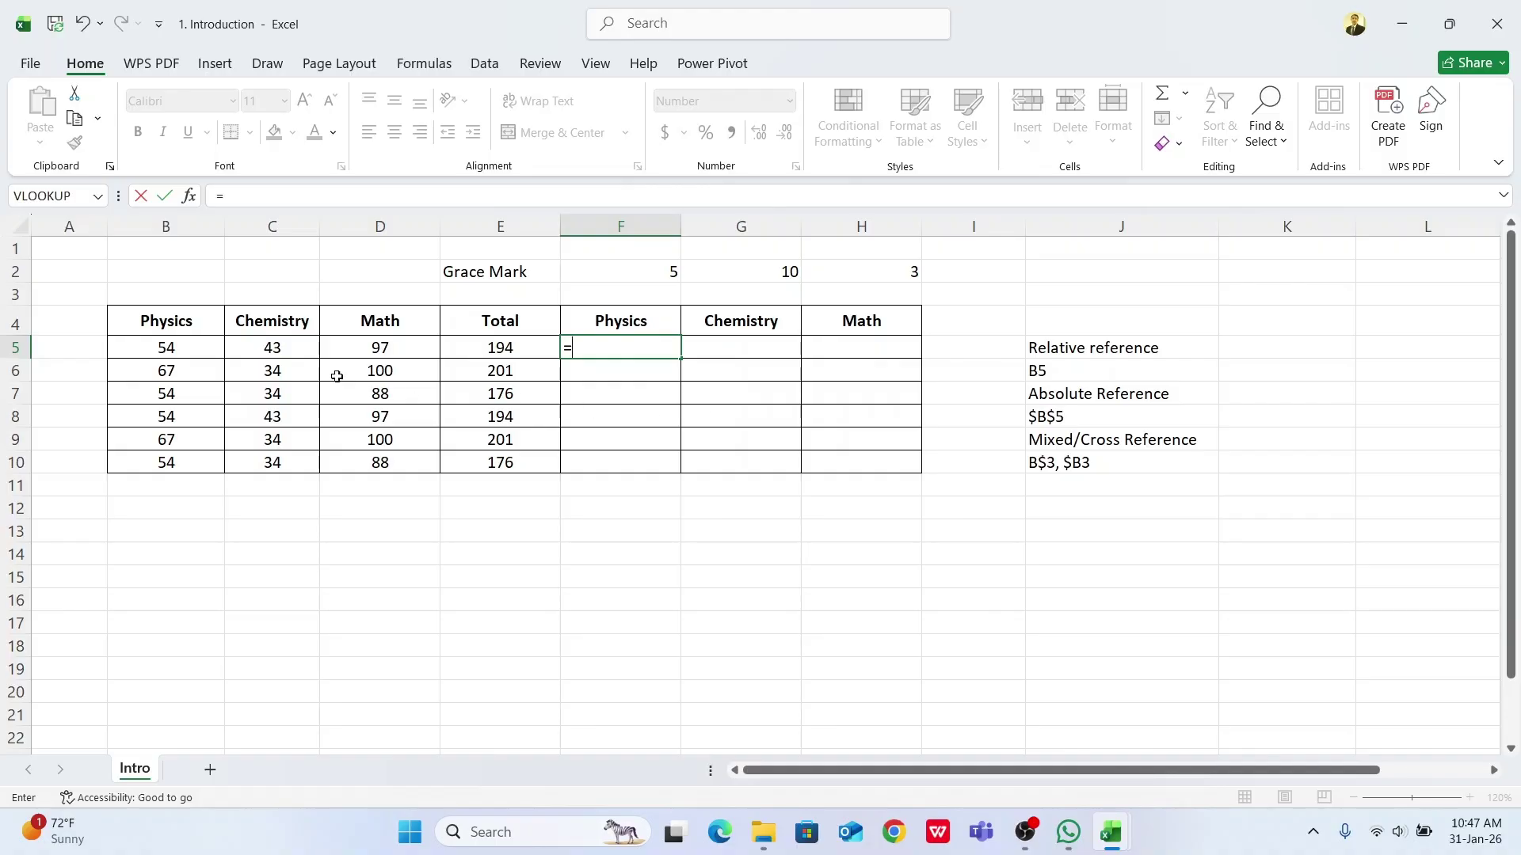
click(177, 349)
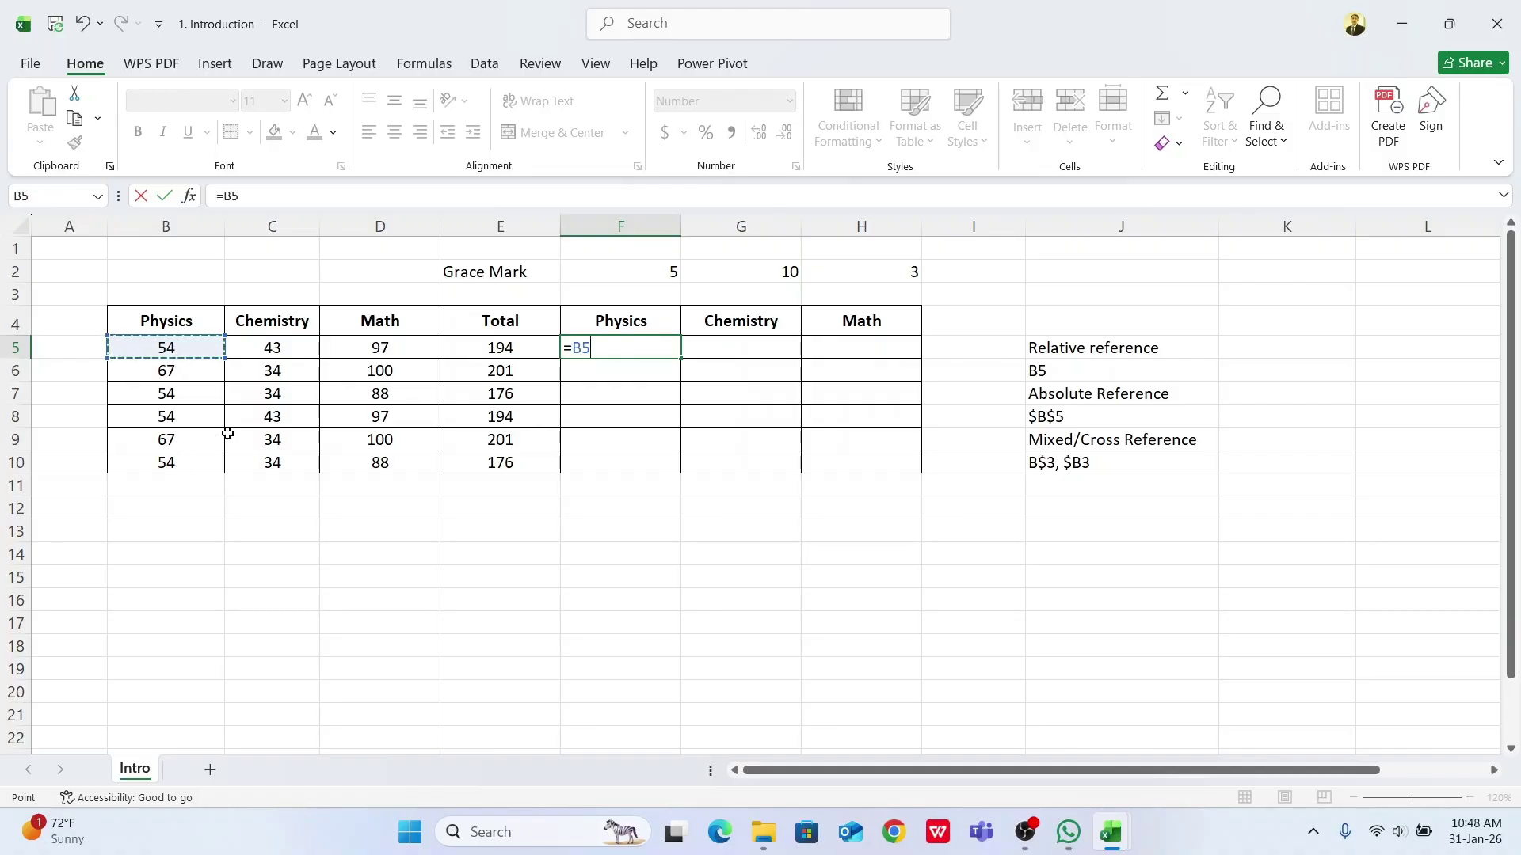
text(+)
click(648, 266)
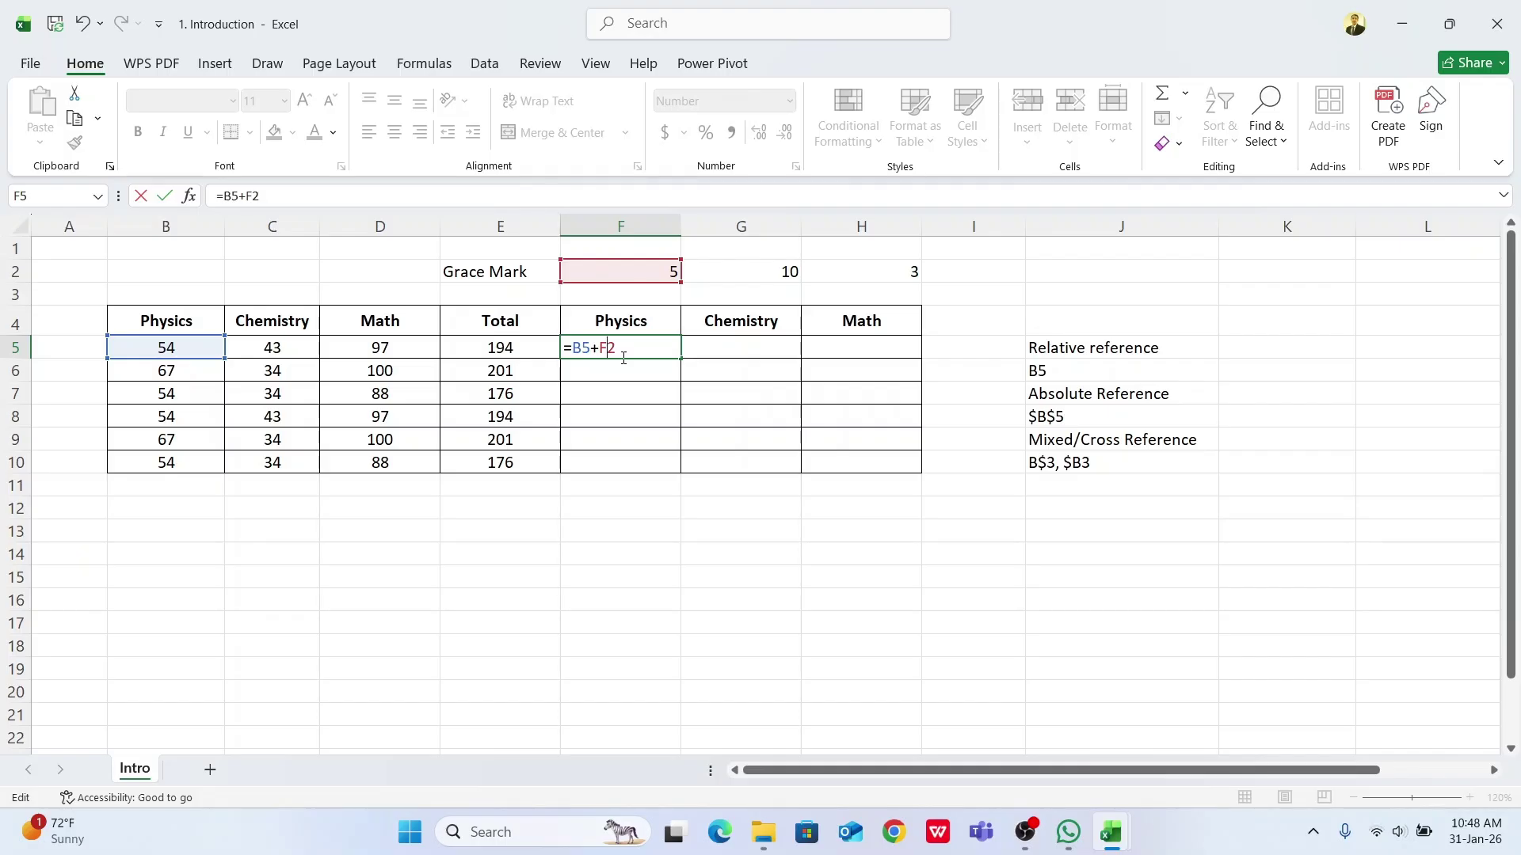
text($)
key(ctrl+Return)
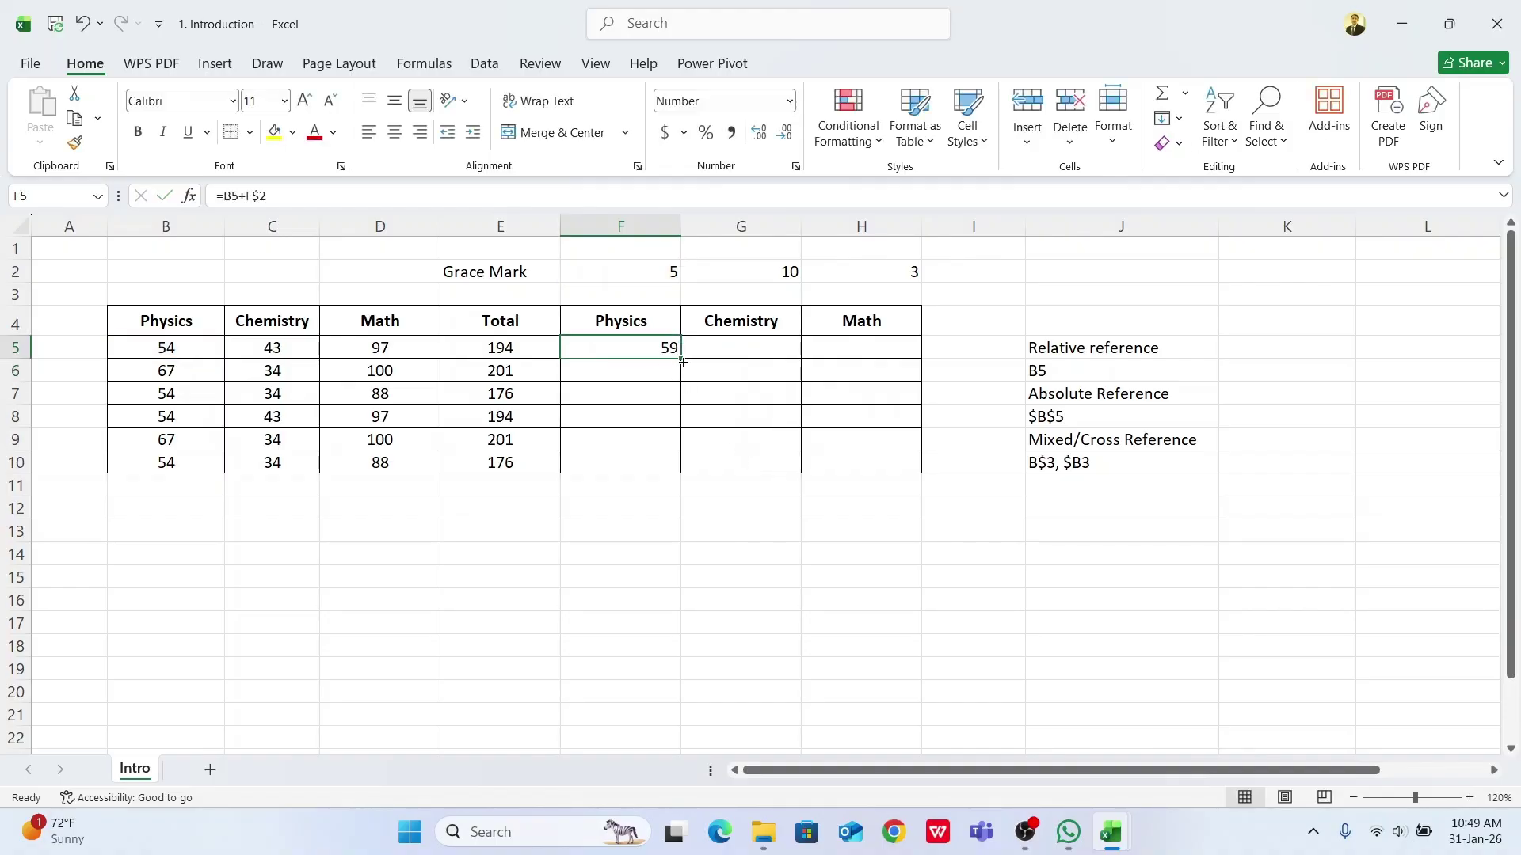
drag(683, 362, 680, 468)
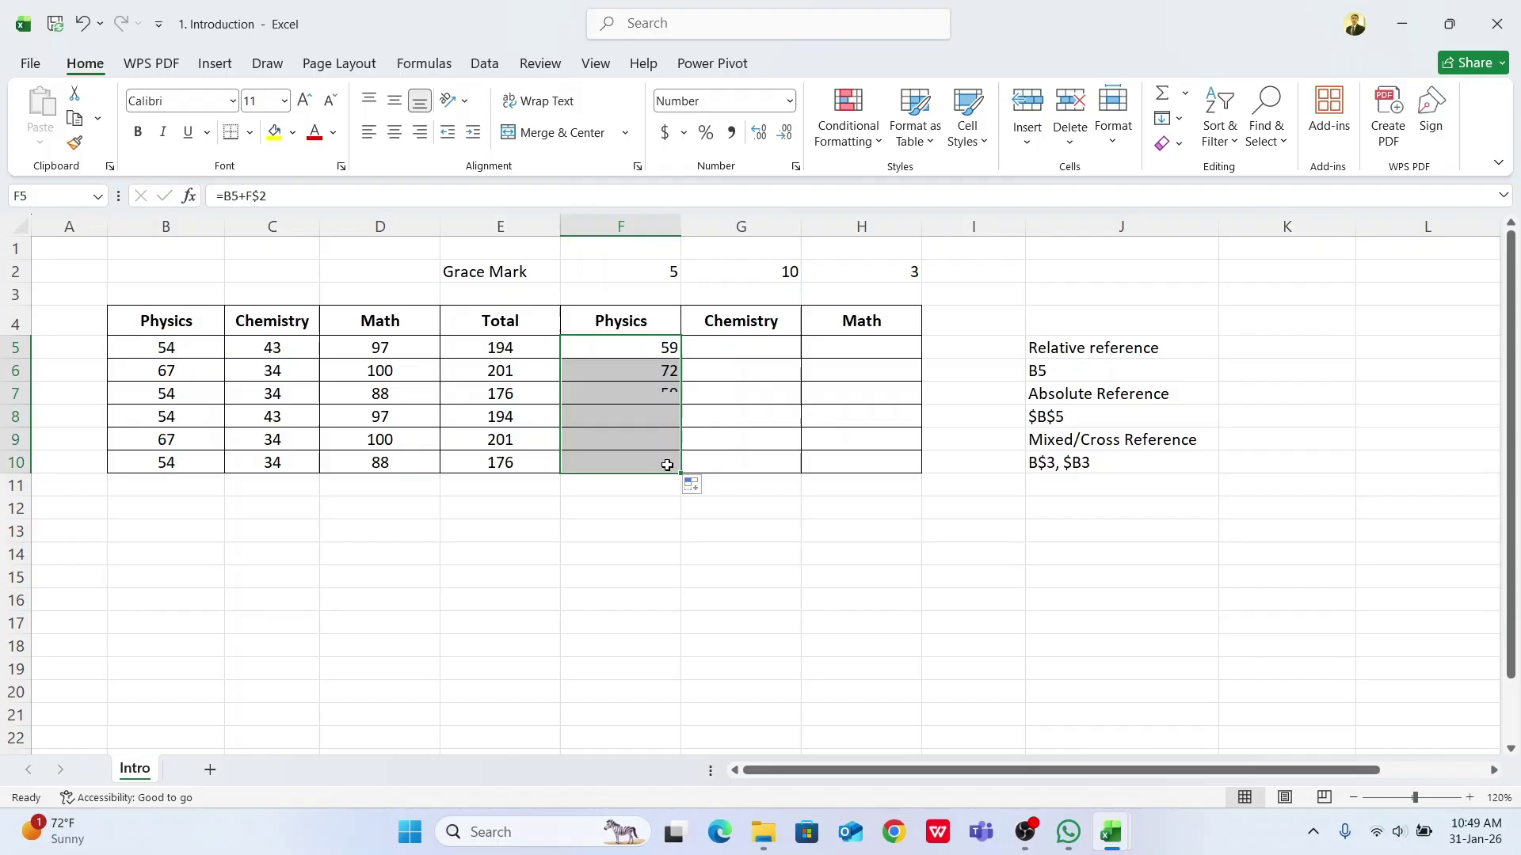
click(647, 380)
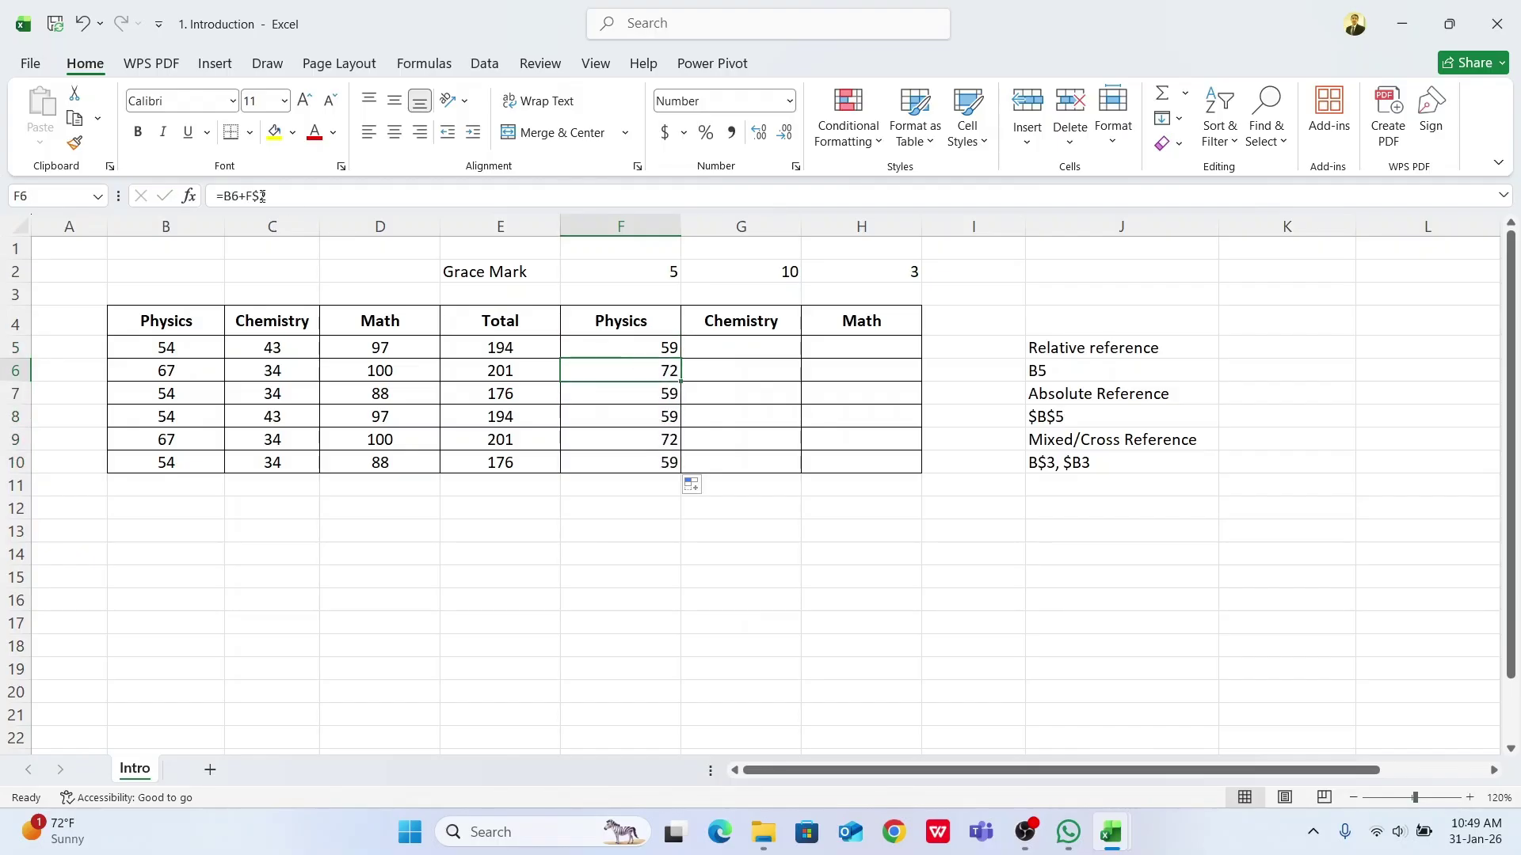
Check the copied mixed-reference formulas in the Physics grace mark cells F7, F8 and F10
click(611, 388)
click(617, 420)
click(628, 457)
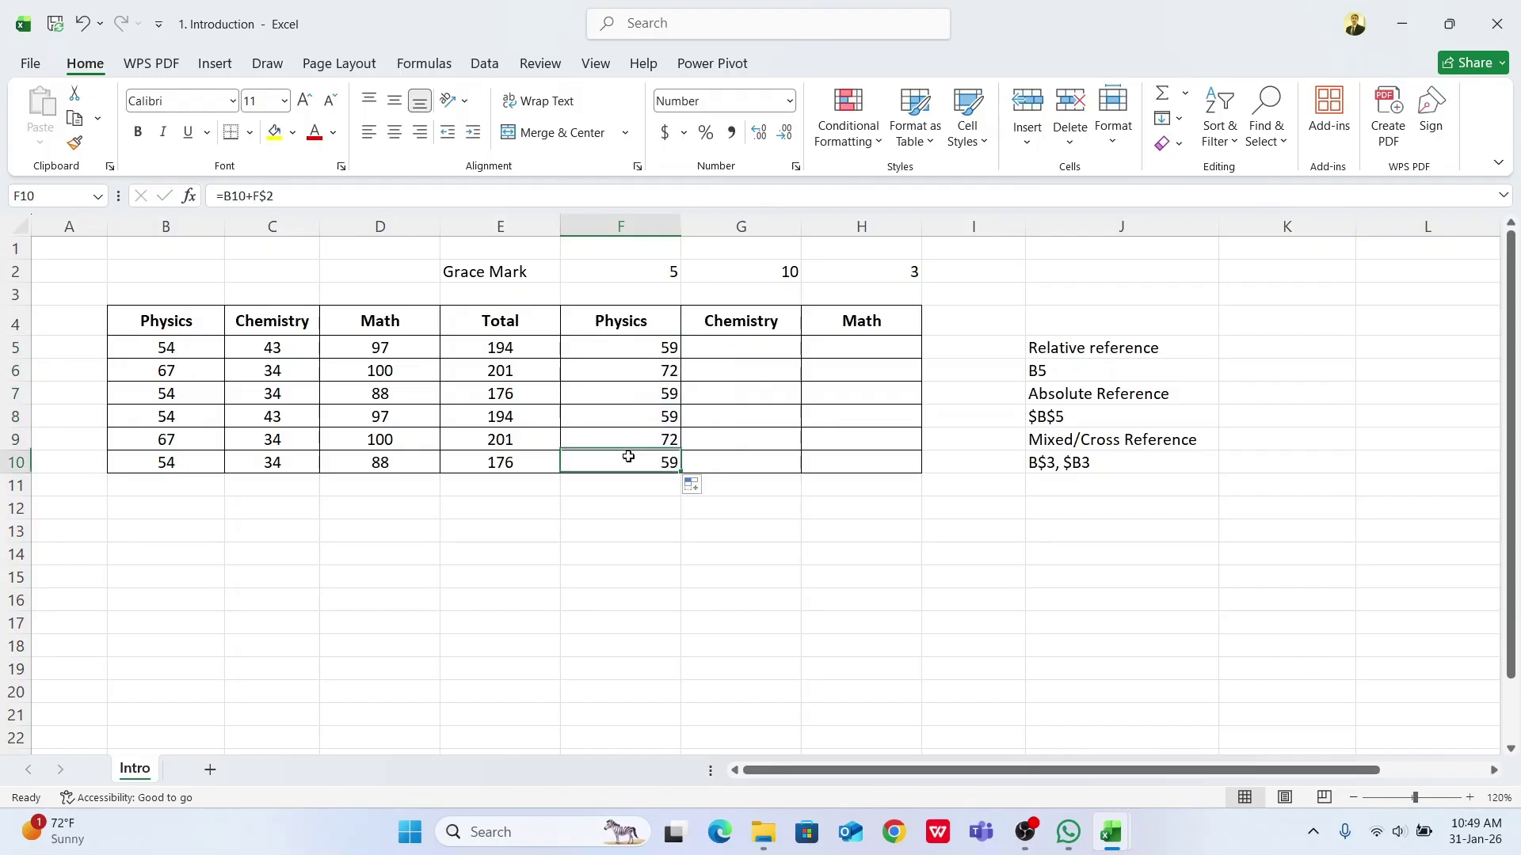
Copy the F5 formula across through H5 and fill the Chemistry formula down through G10, checking the copied formulas in column G
click(651, 342)
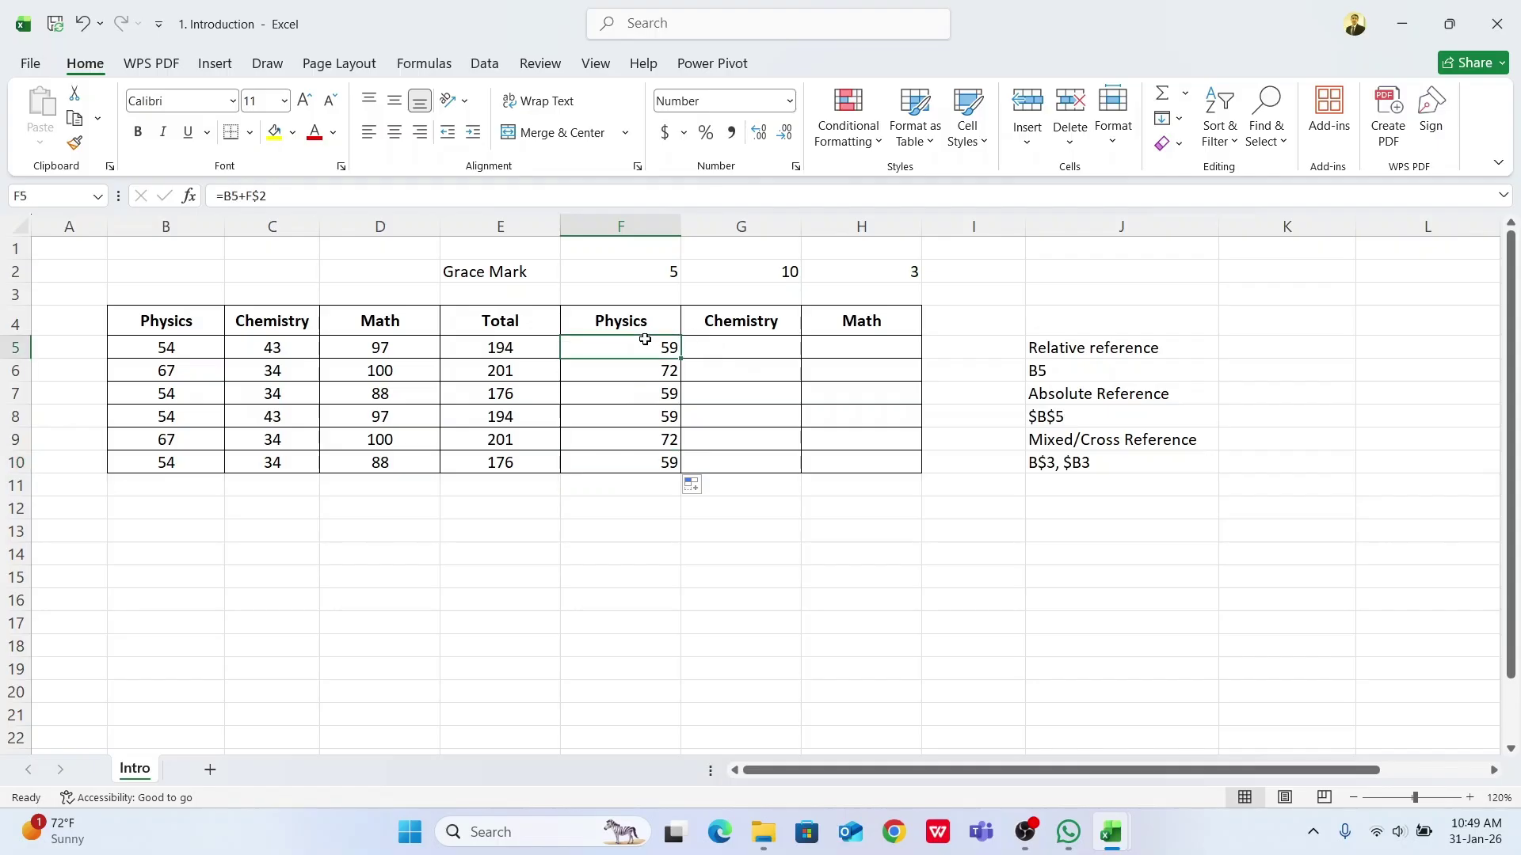
drag(681, 358, 800, 467)
click(745, 354)
click(750, 346)
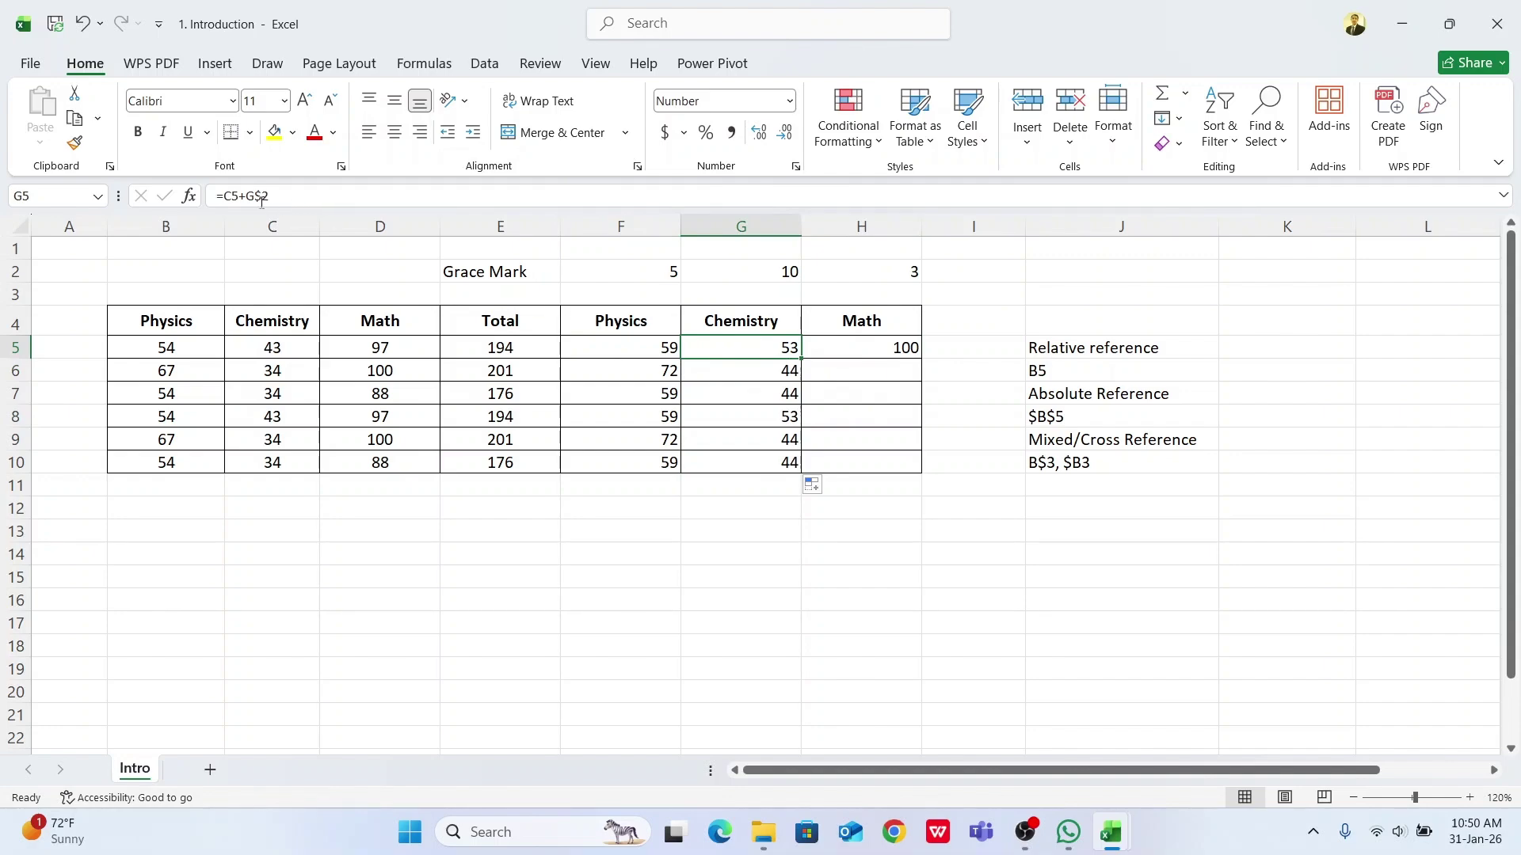
click(767, 388)
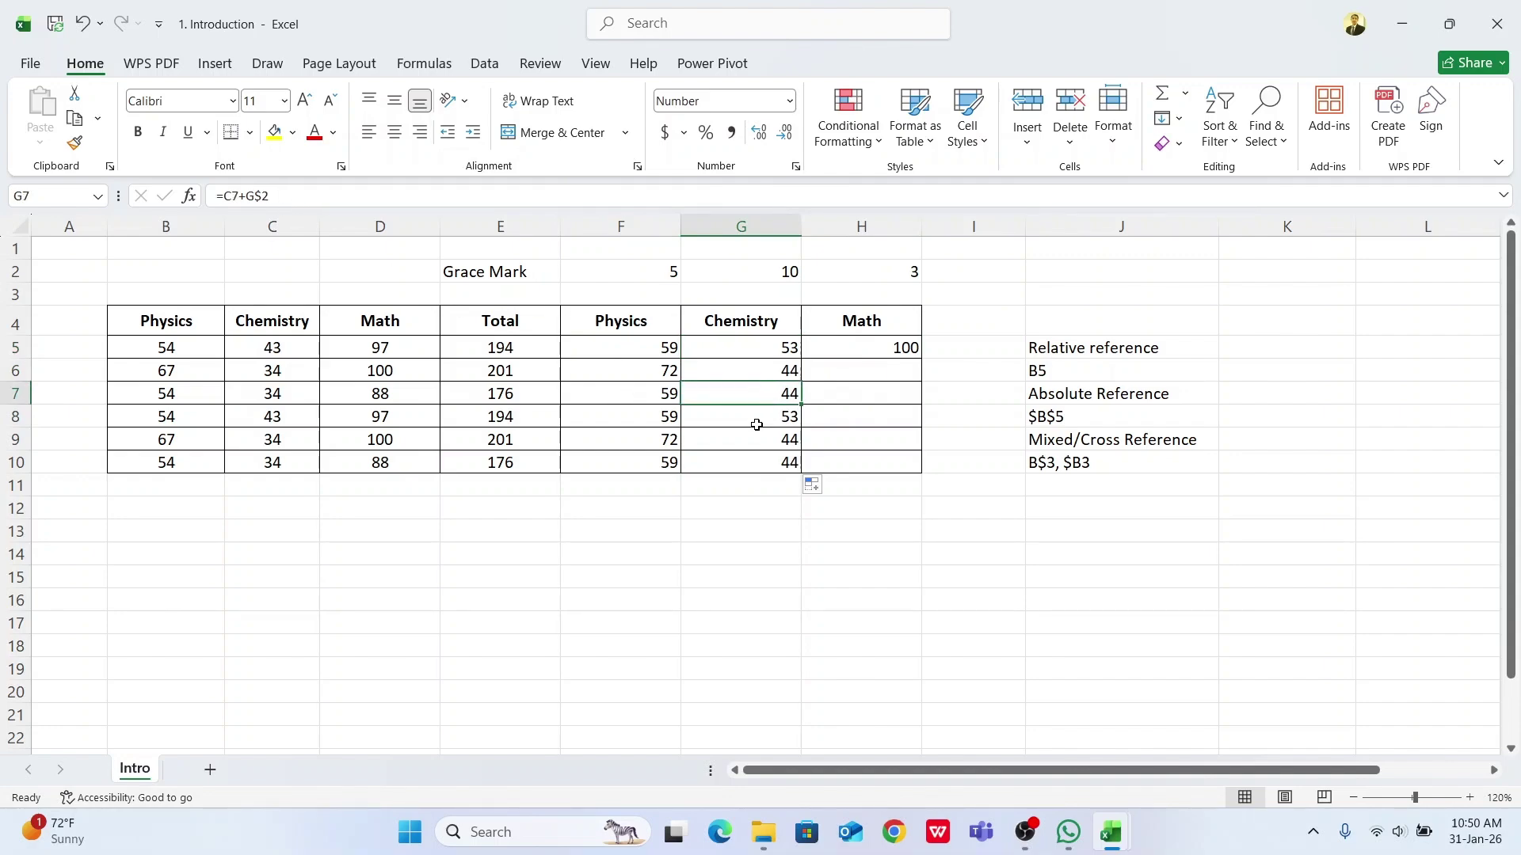
click(756, 423)
click(765, 442)
Fill the Math formula from H5 down through H10 and check the mixed references in the Math column and in F8 and G8
click(862, 348)
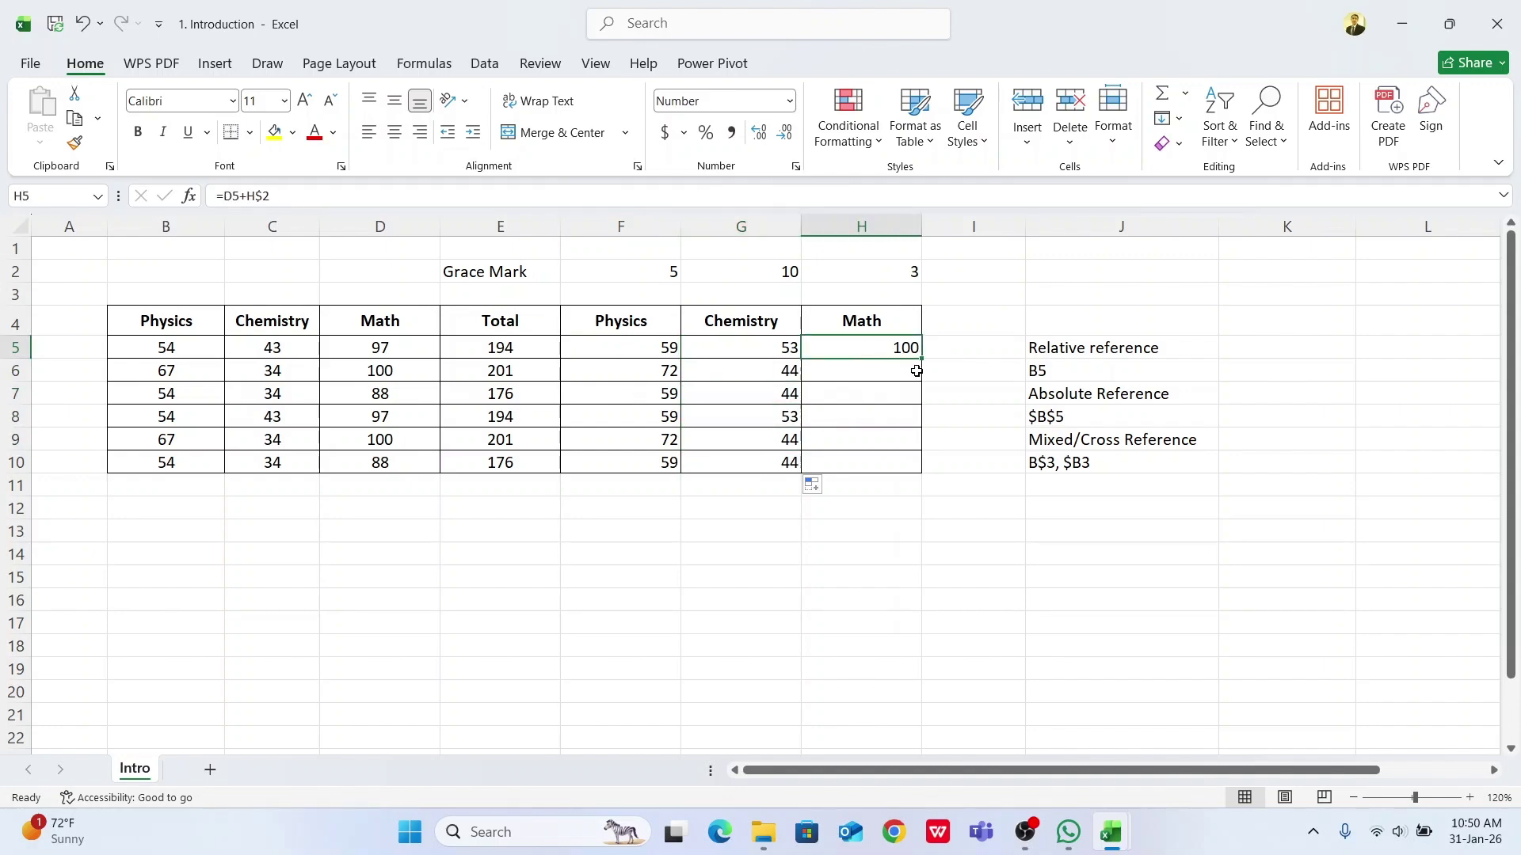
drag(923, 358, 922, 474)
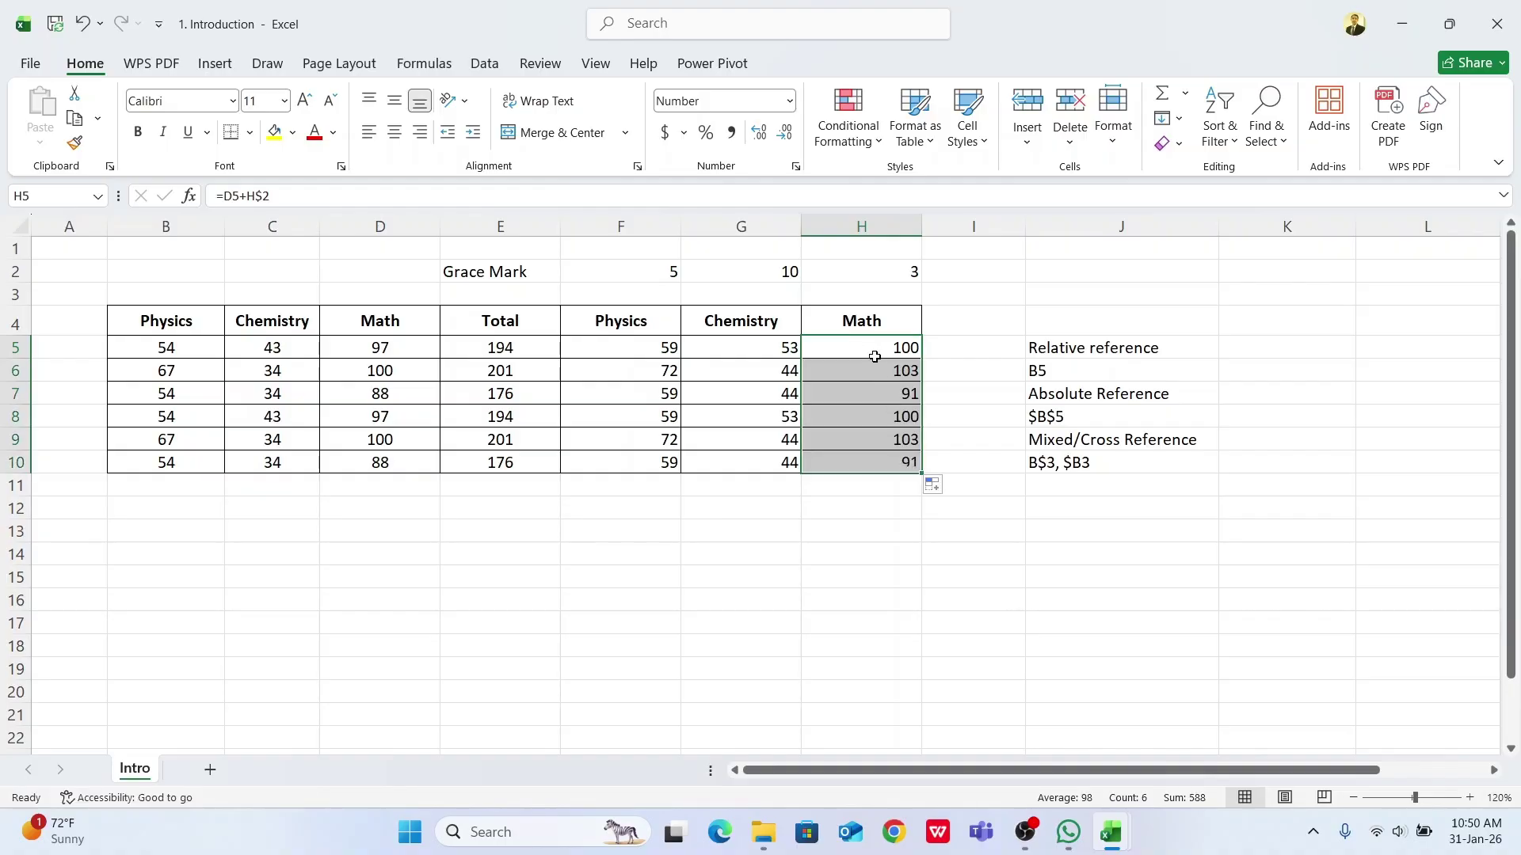
click(876, 353)
click(876, 392)
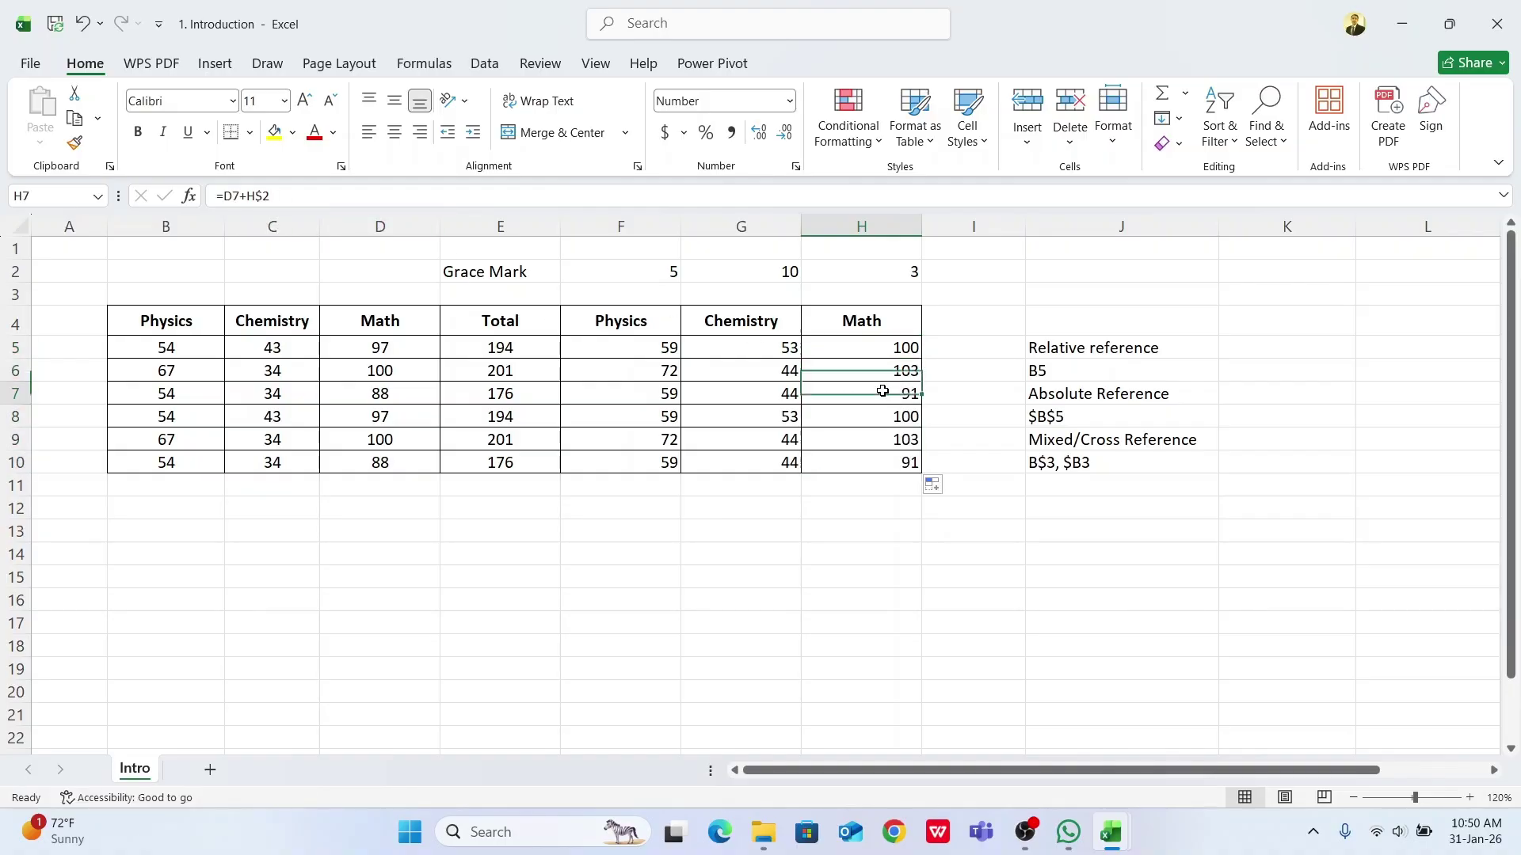
click(876, 420)
click(883, 464)
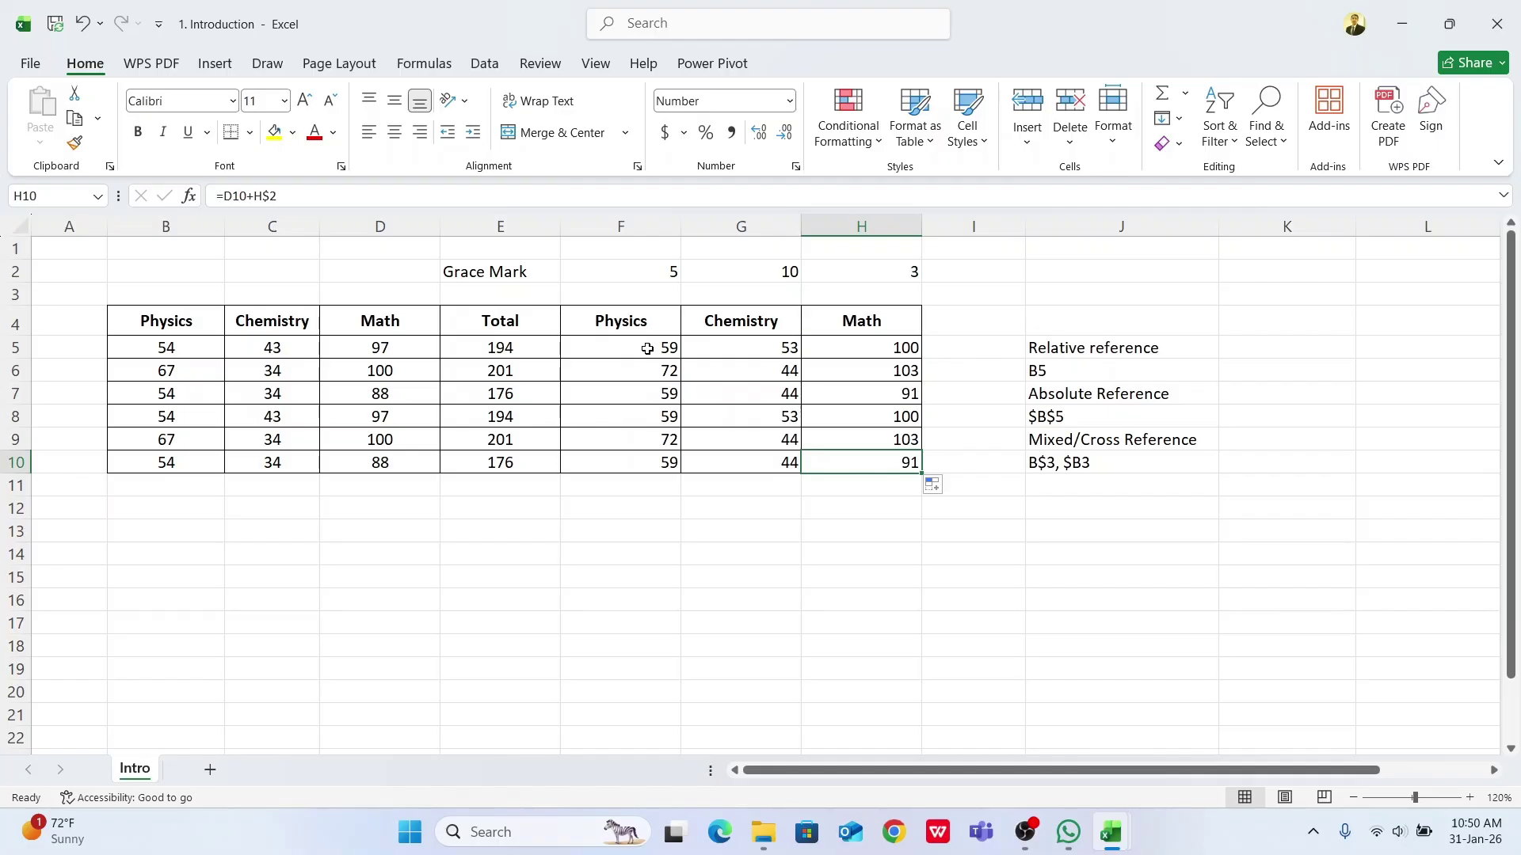
click(635, 407)
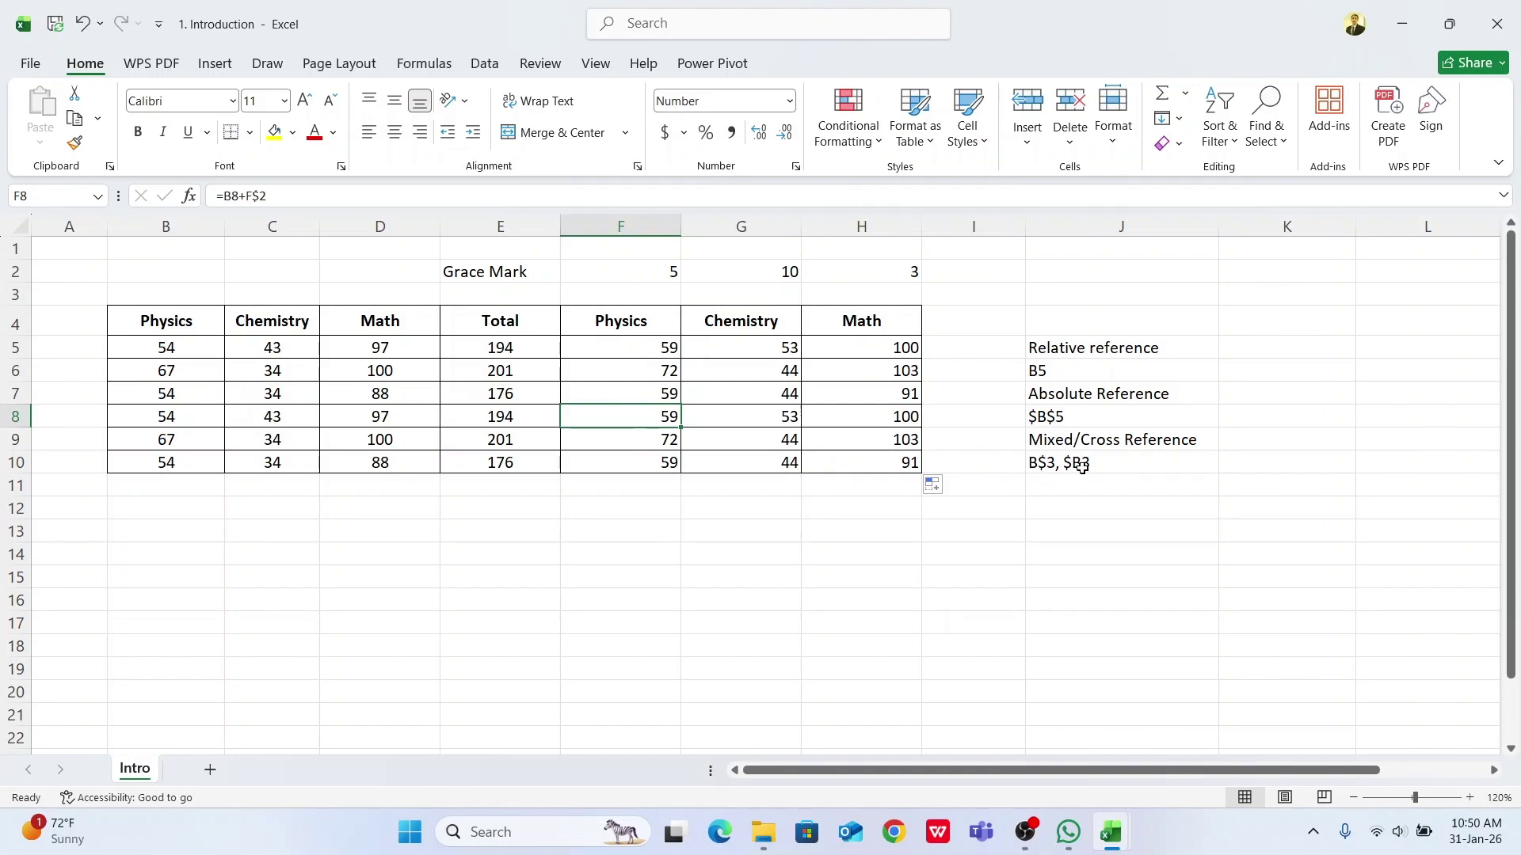
click(773, 423)
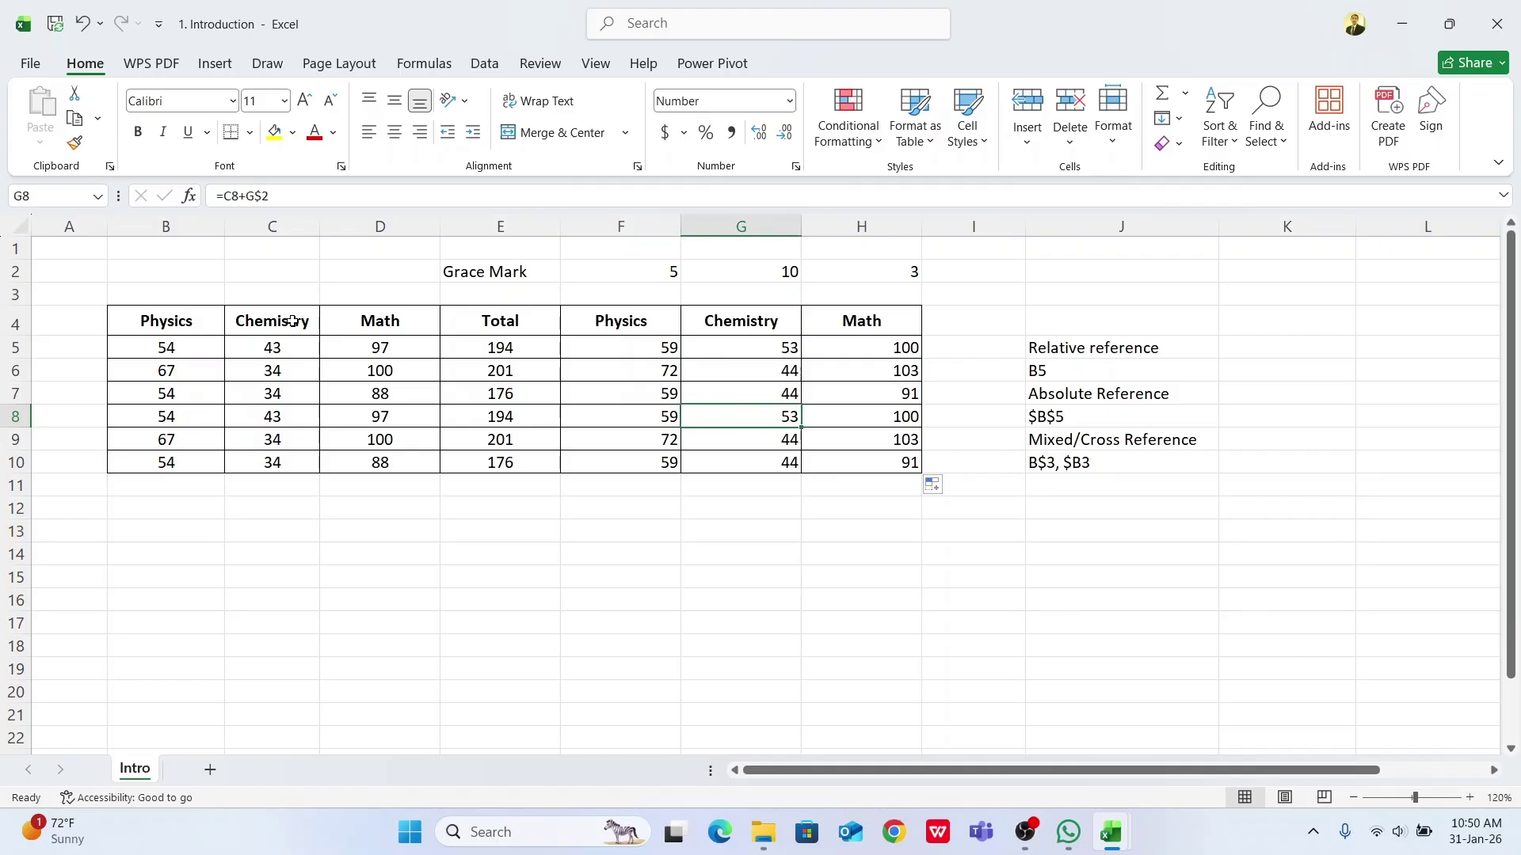